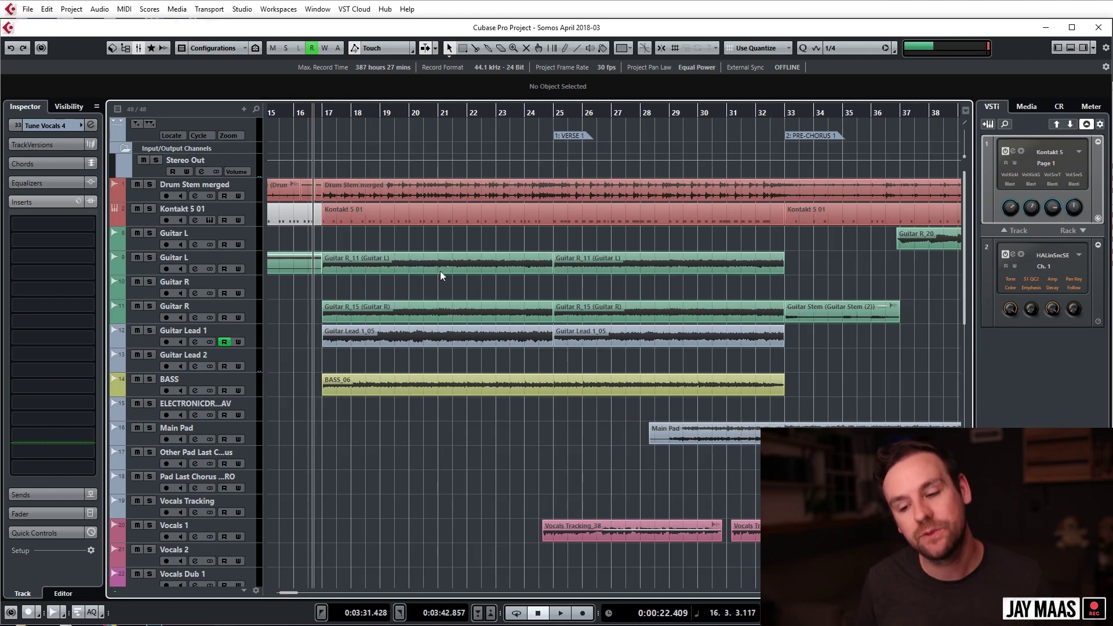
Step: Enlarge the Drum Stem merged track, place the playhead just before bar 17 and solo the track
left_click_drag(318, 112, 318, 176)
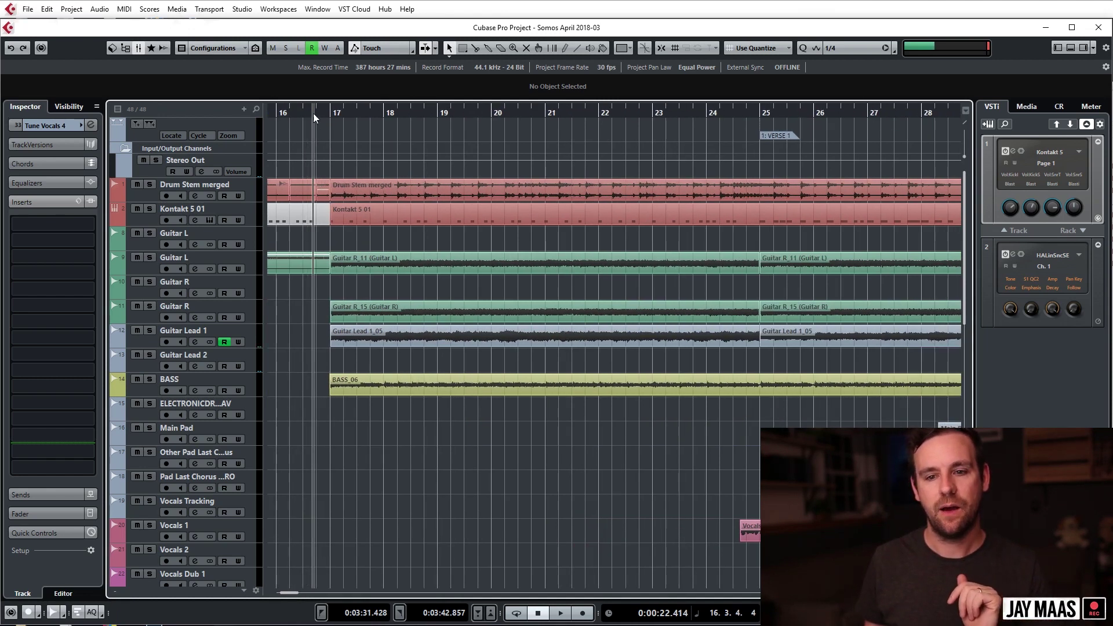
left_click_drag(313, 113, 311, 119)
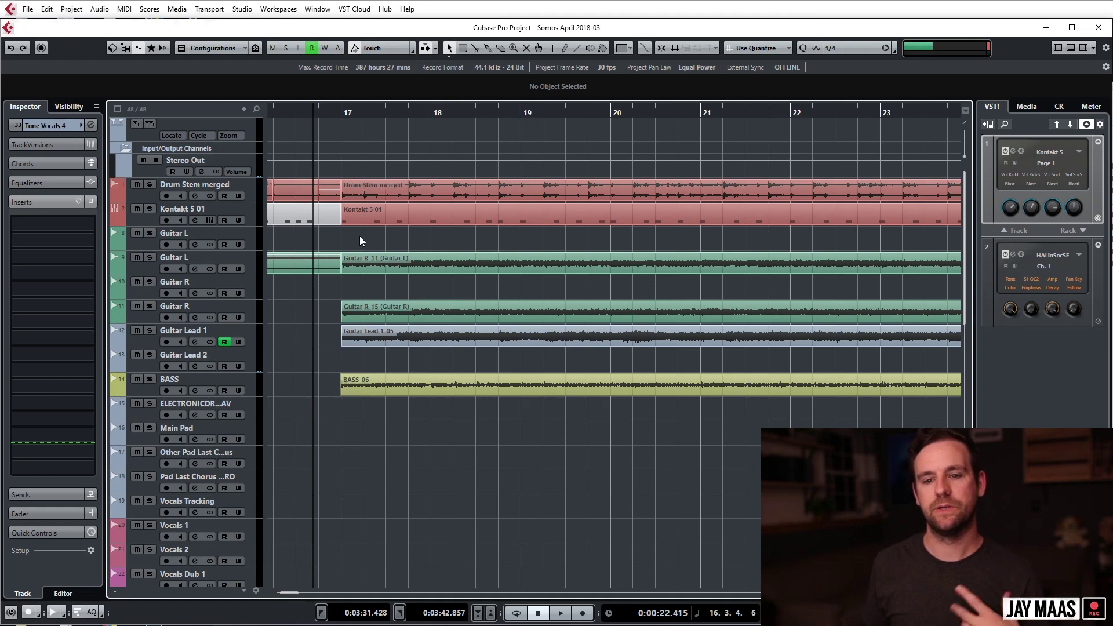
left_click(359, 187)
left_click_drag(223, 202, 223, 262)
left_click_drag(328, 107, 343, 106)
left_click(336, 113)
key("s")
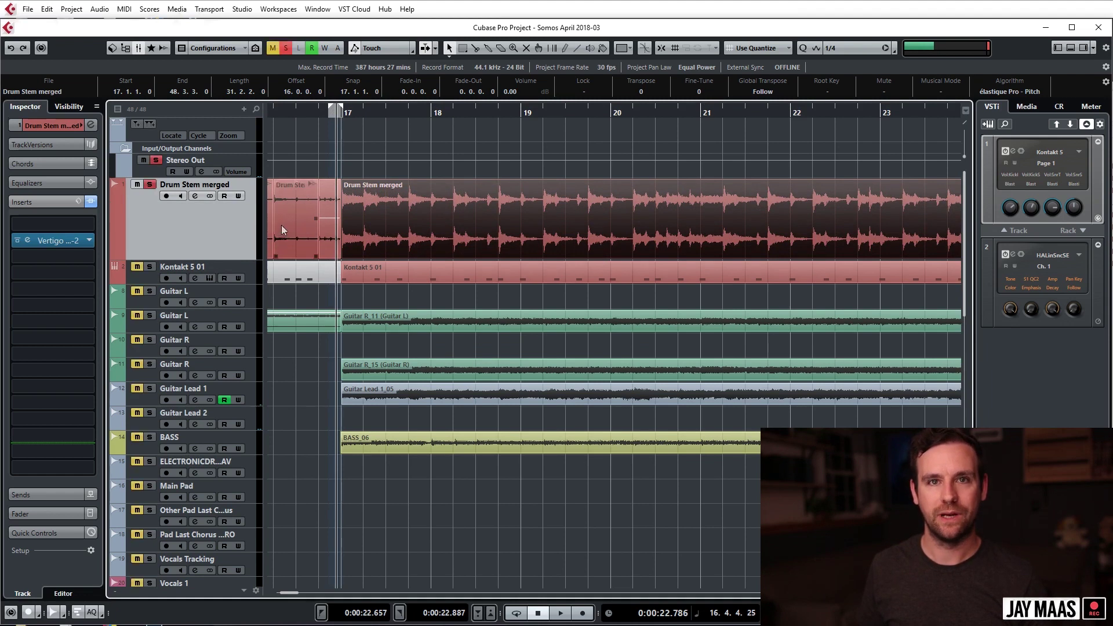
Step: Play the soloed drum stem and reposition the playhead within bar 17
key("space")
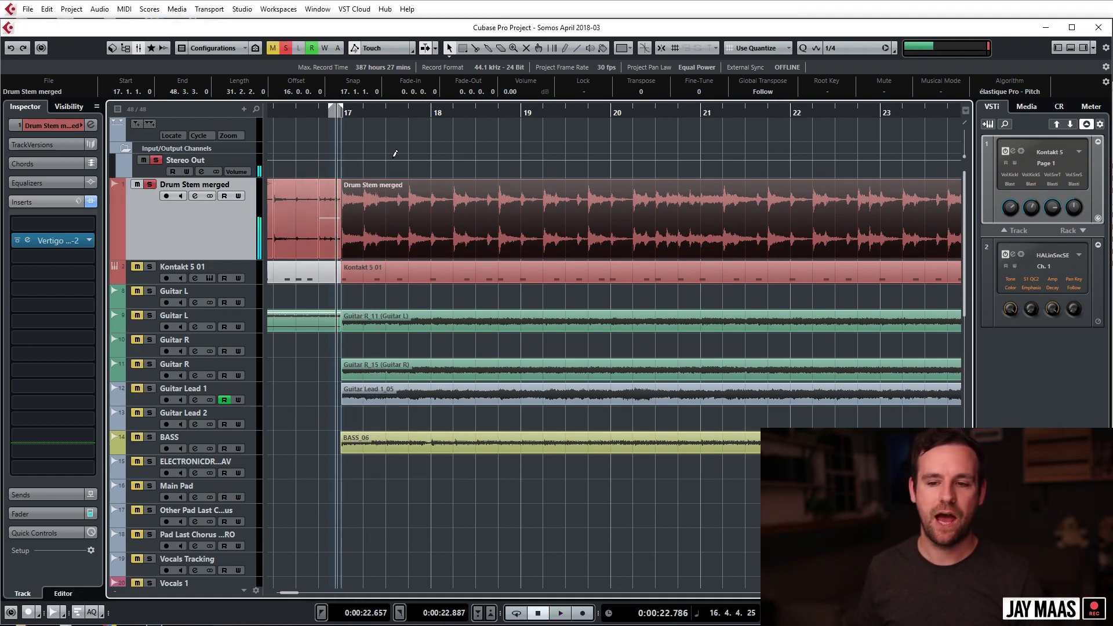
left_click(360, 112)
left_click(388, 112)
left_click(376, 112)
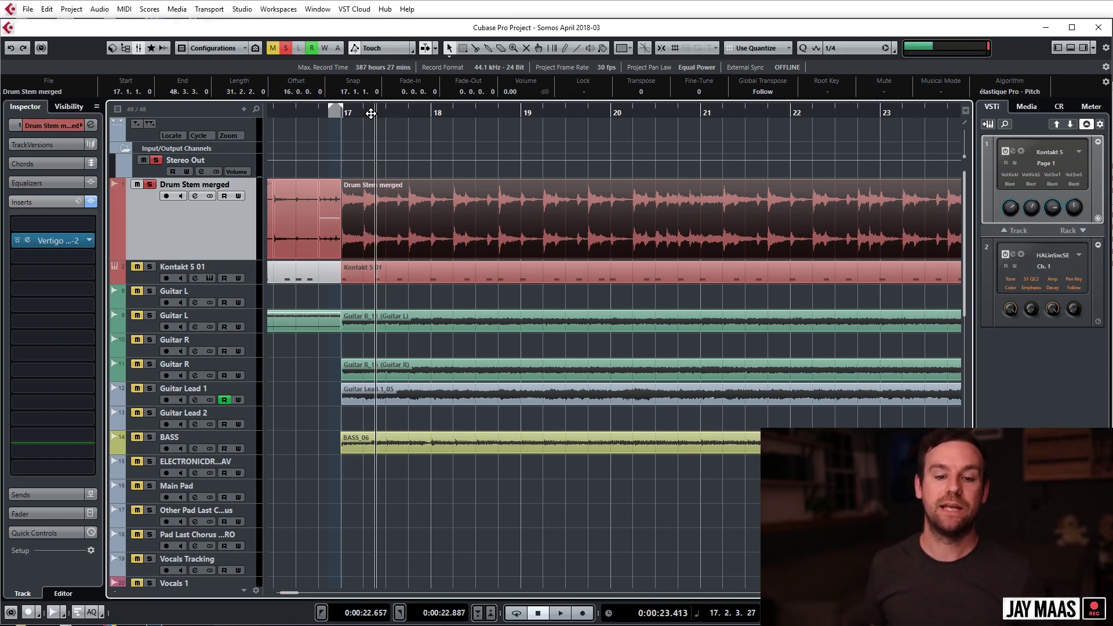
Step: Toggle the solo on Drum Stem merged off and on again and listen to it from bar 17
left_click(149, 184)
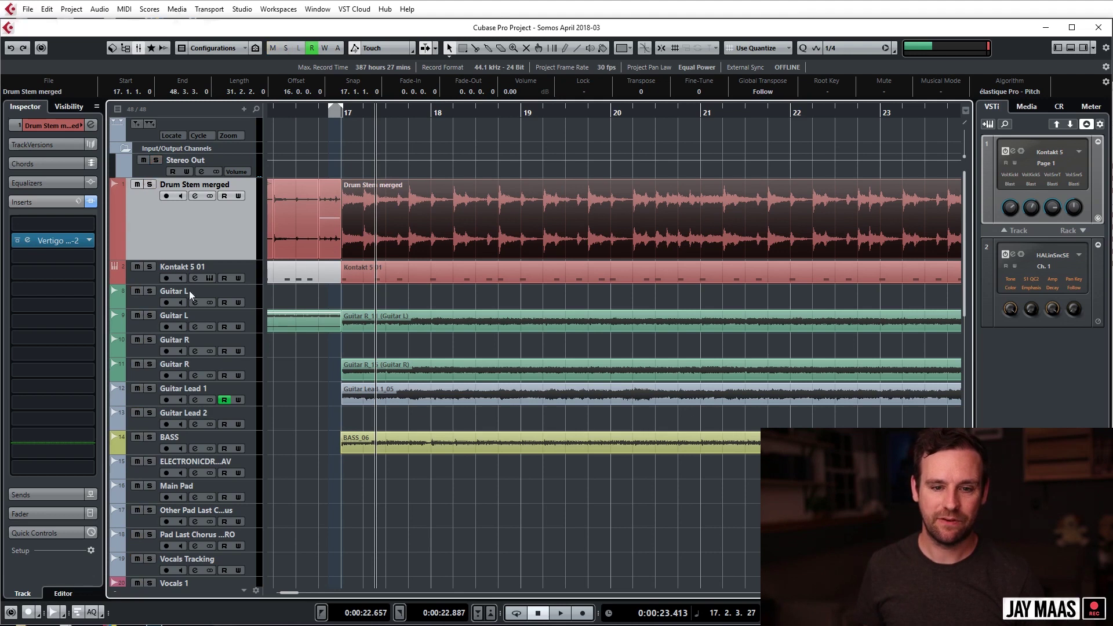
left_click(185, 273)
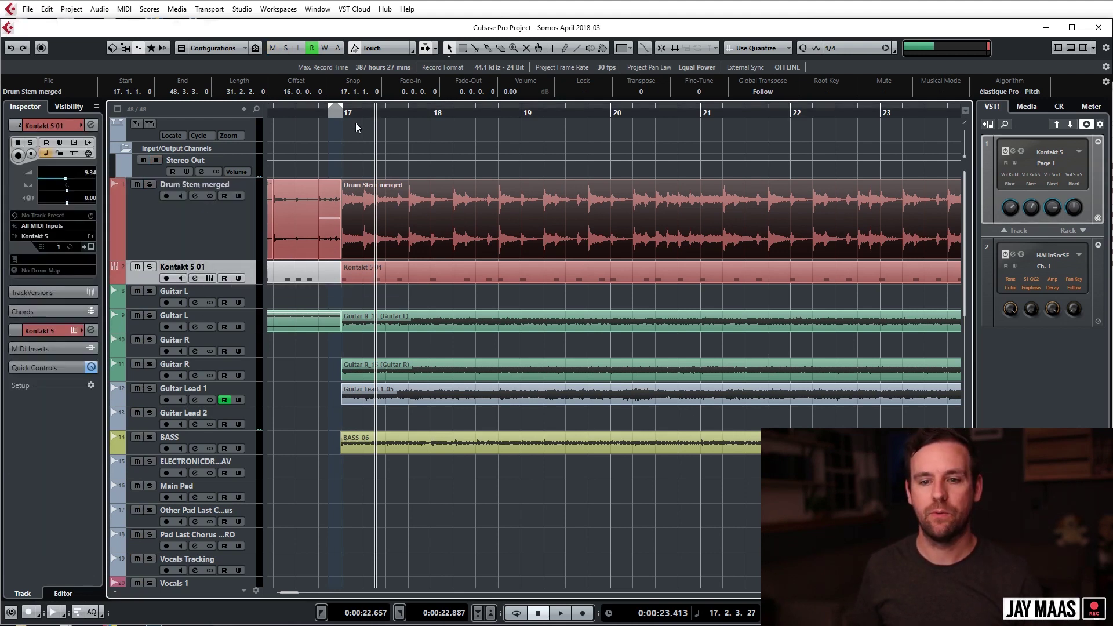
left_click(214, 252)
key("s")
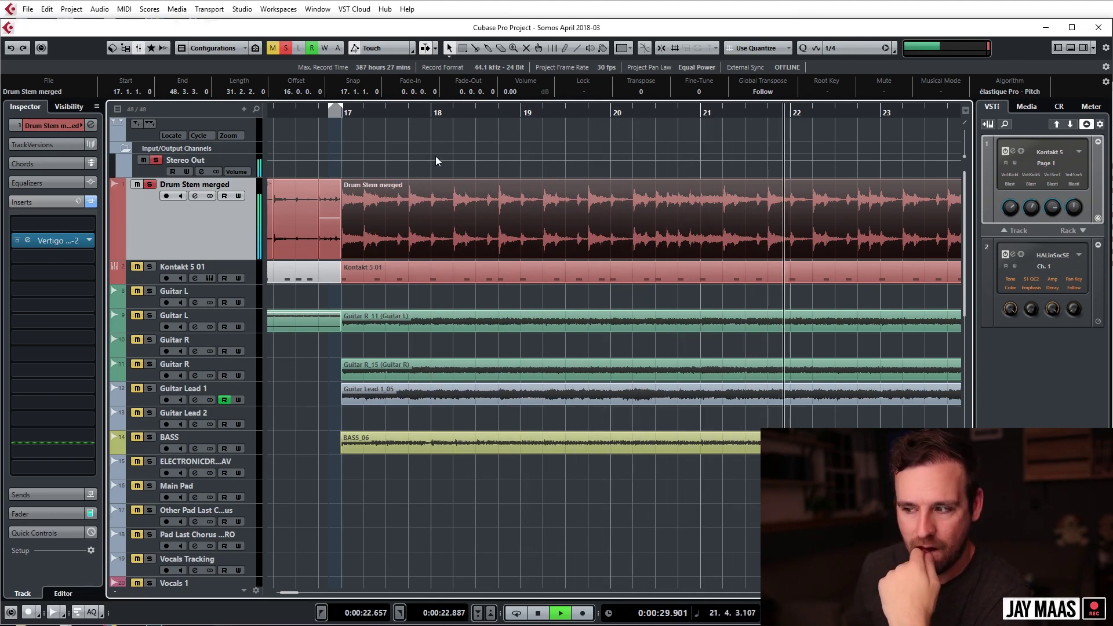
key("space")
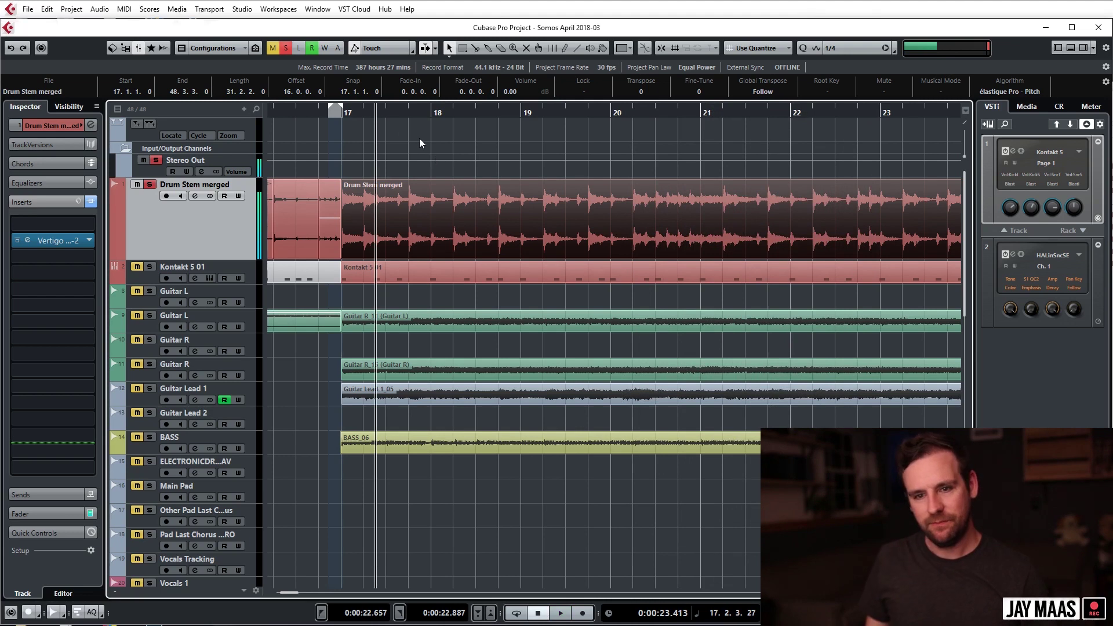
left_click(380, 112)
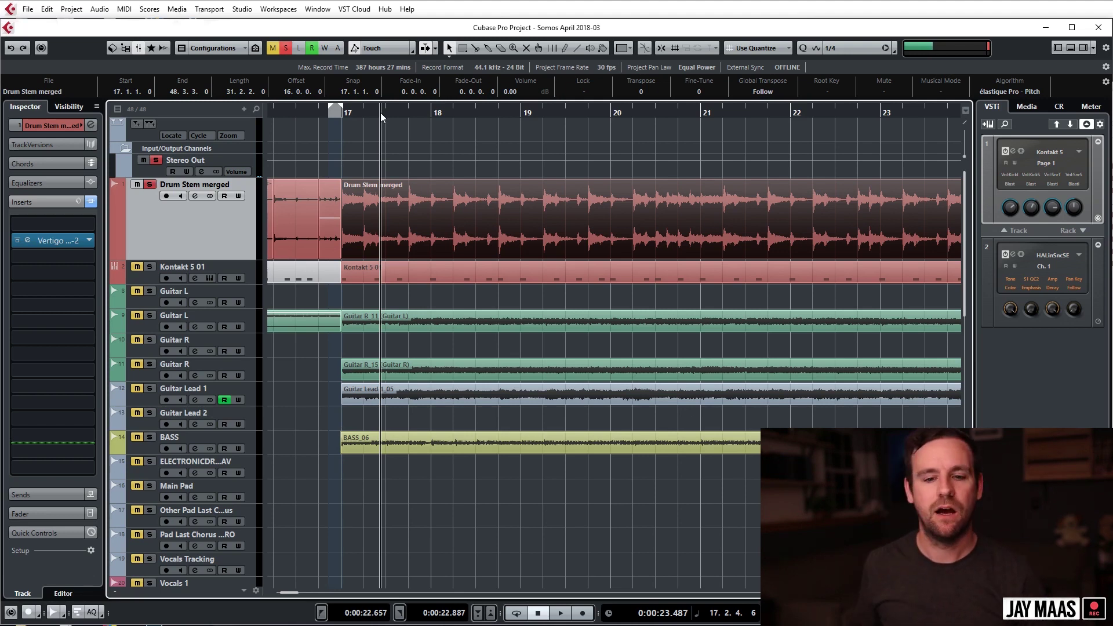
Step: Switch the solo from Drum Stem merged to the Kontakt 5 01 track and play it from bar 17
left_click(149, 185)
left_click(150, 267)
left_click(182, 265)
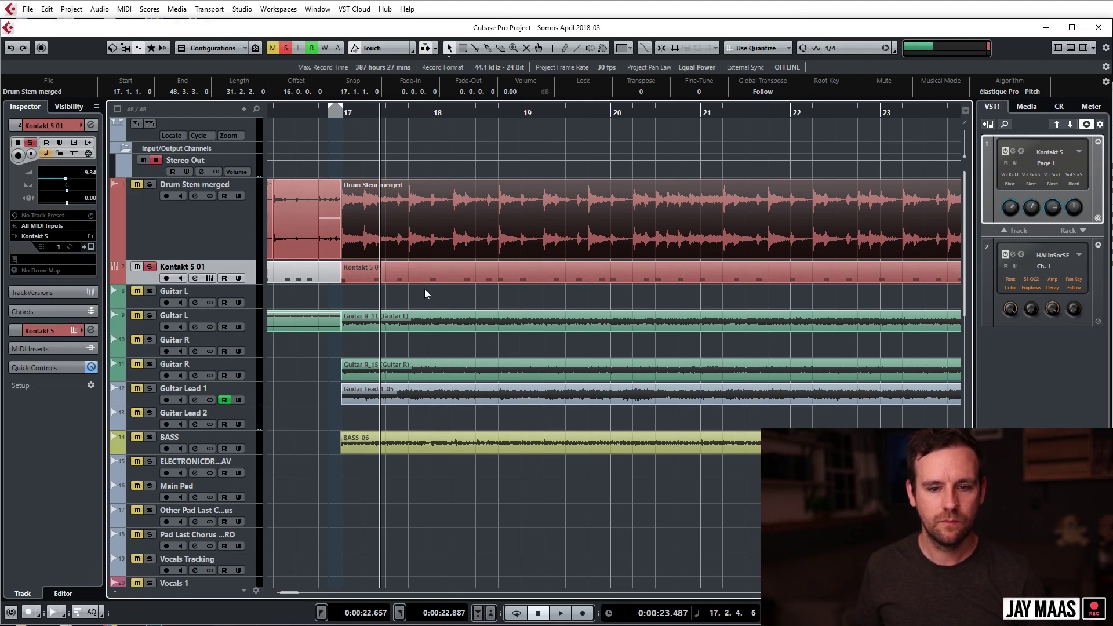
key("space")
key("space")
Step: Open the Kontakt 5 instrument, examine the Blasting Room Signature Series Drums mixer and close it
left_click(1014, 151)
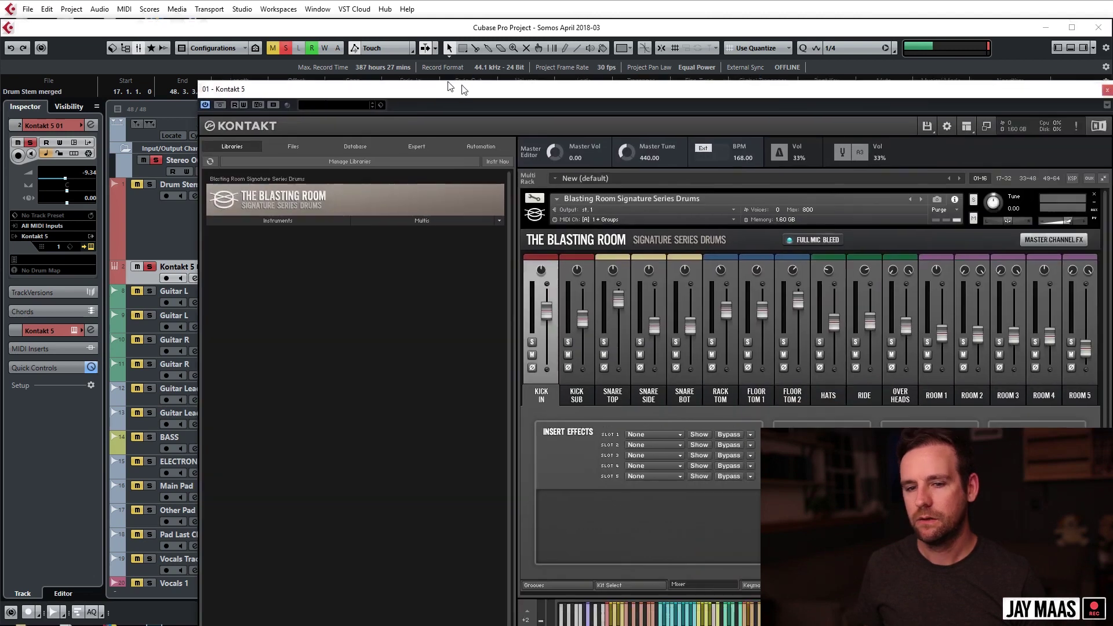
left_click_drag(451, 86, 261, 30)
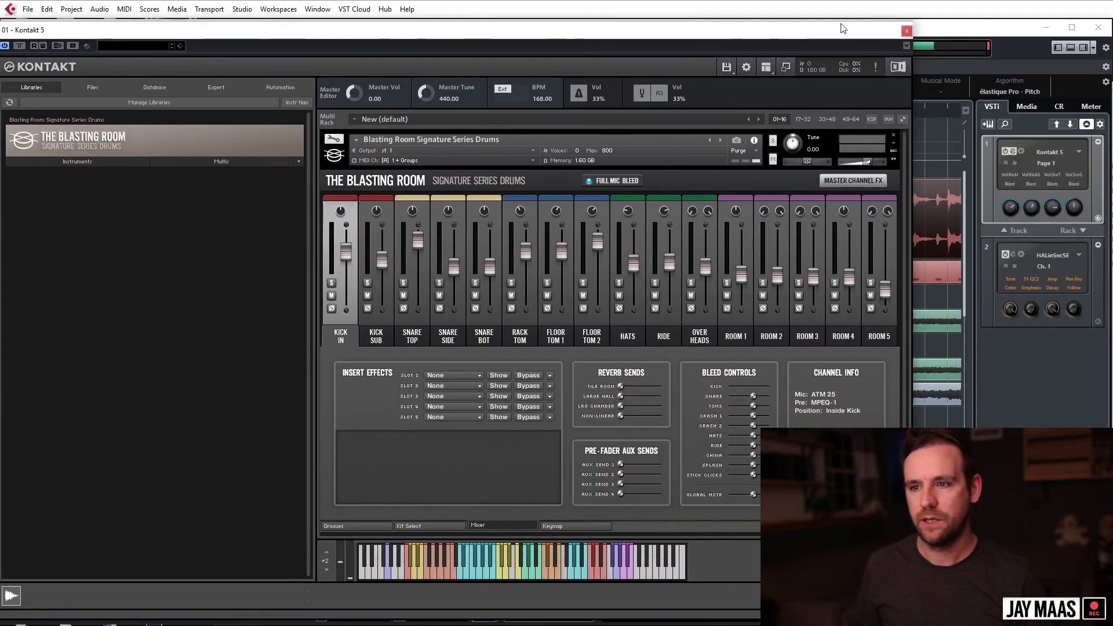
left_click_drag(823, 33, 820, 57)
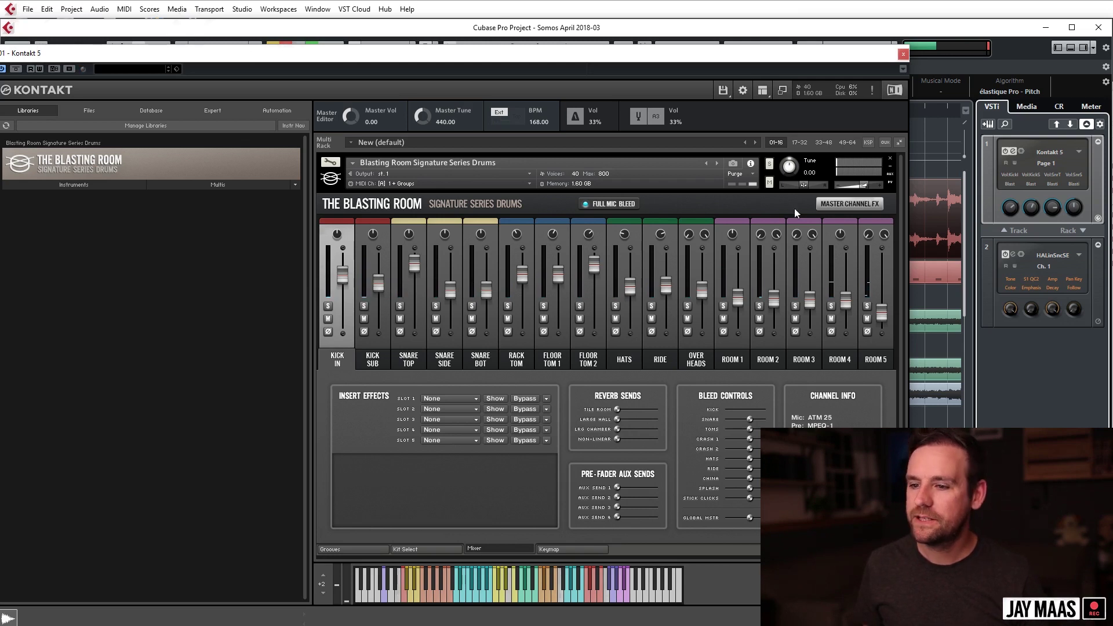
left_click(903, 55)
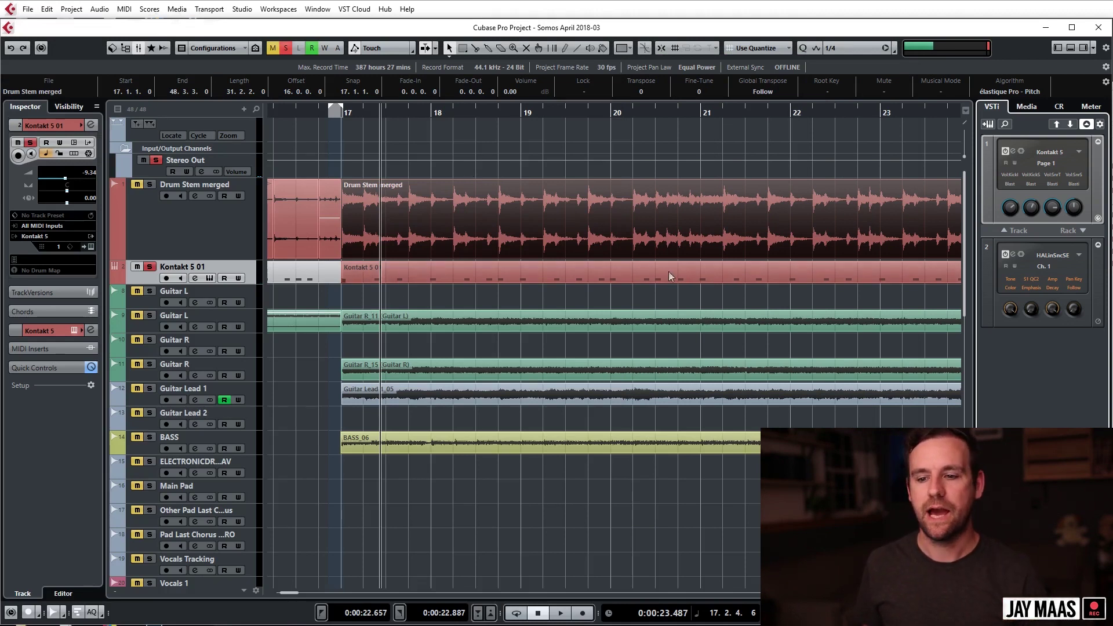
Step: Solo Drum Stem merged alongside Kontakt 5 01 and examine the drum stem's Vertigo VSC-2 compressor insert
left_click(394, 111)
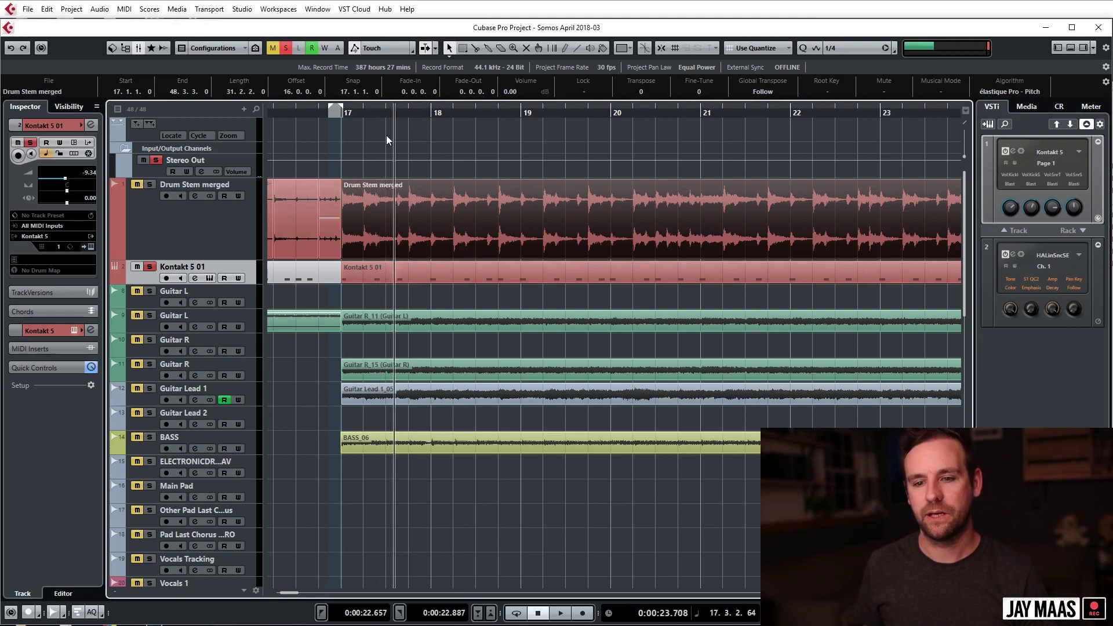
left_click(249, 252)
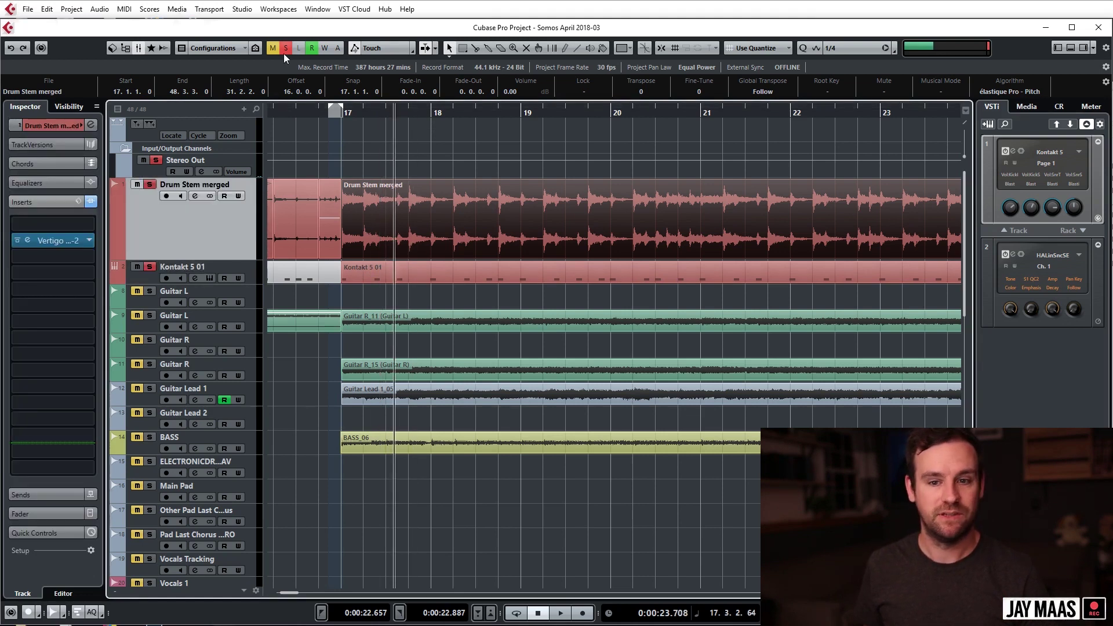
left_click(28, 241)
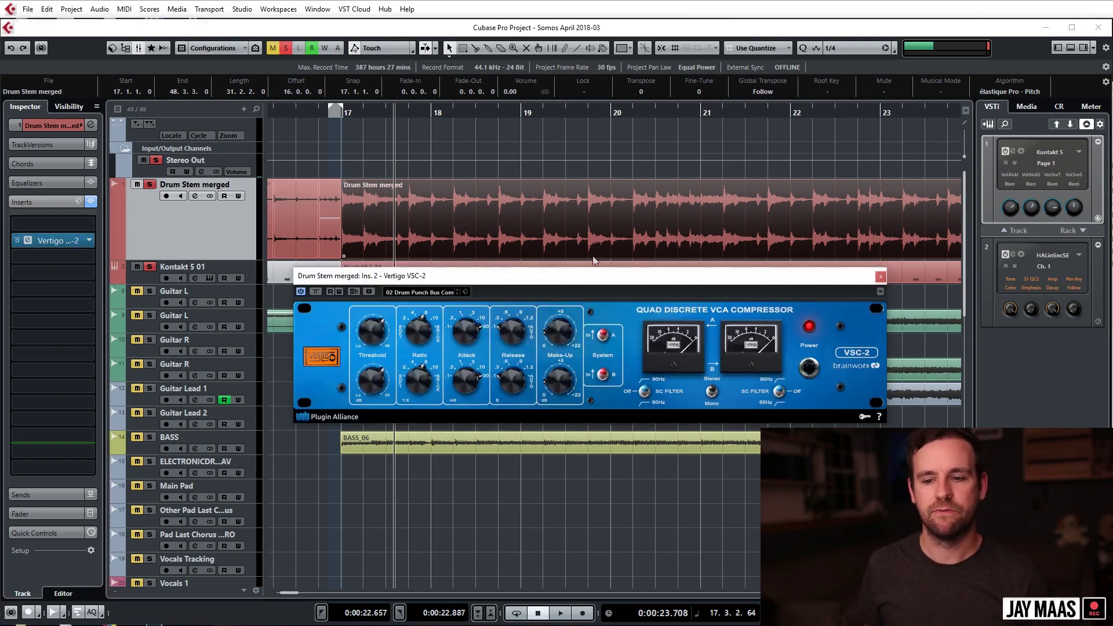
left_click_drag(569, 285, 521, 177)
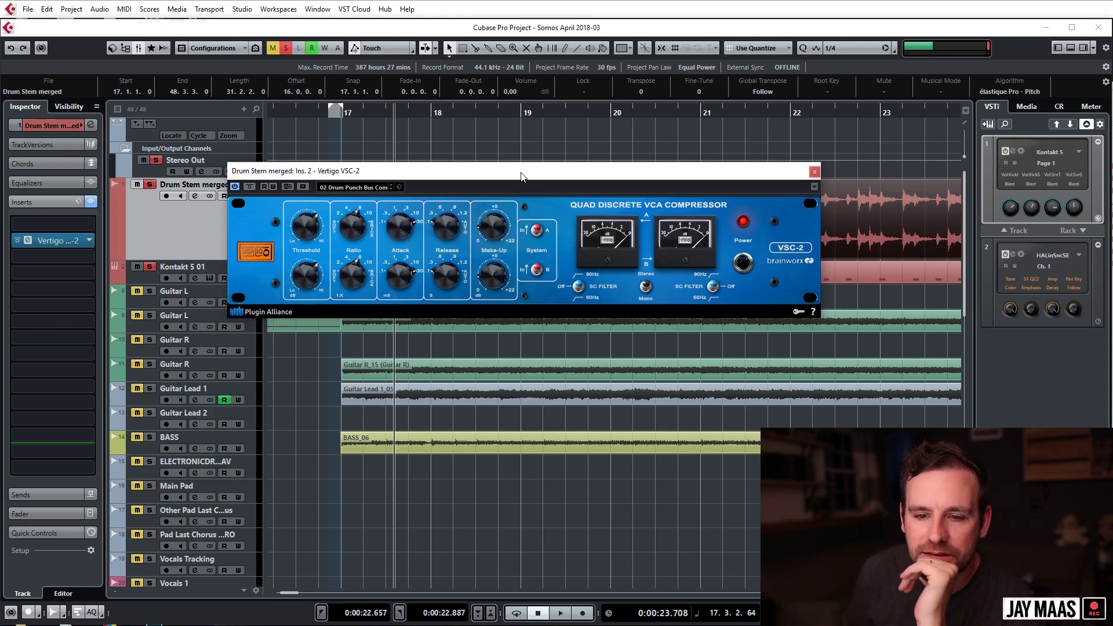
left_click_drag(521, 177, 525, 183)
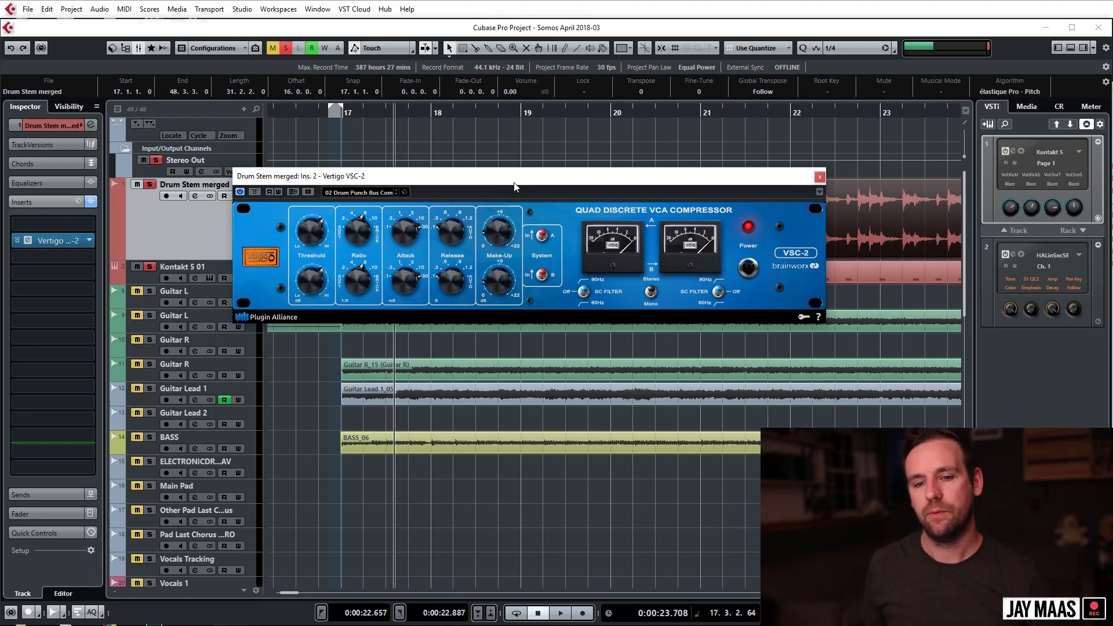
left_click(819, 176)
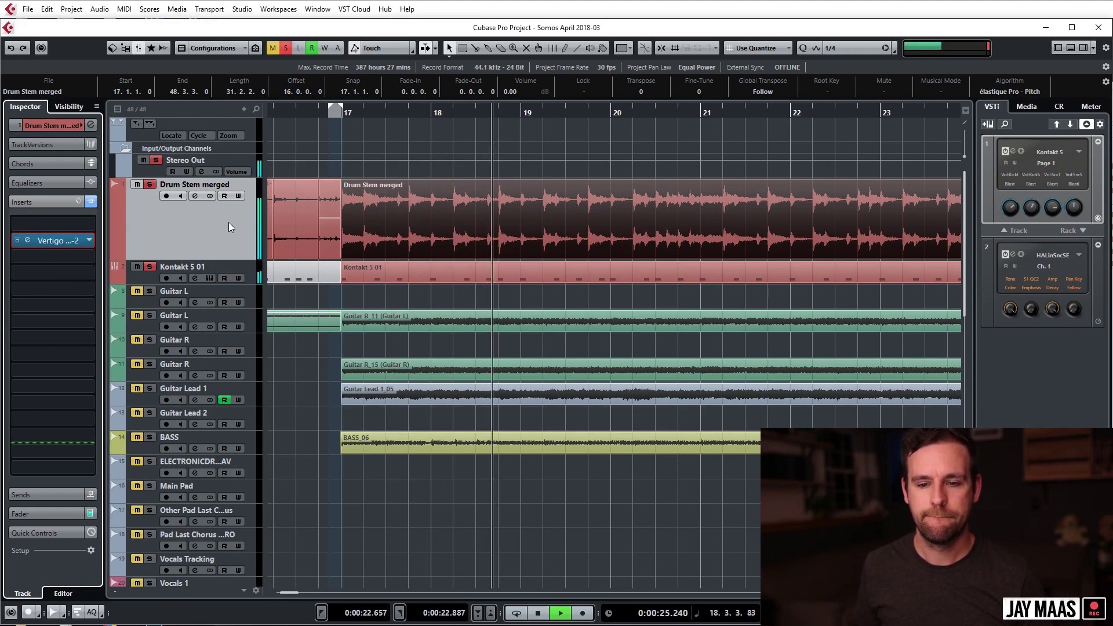
Step: Compare the drum layers during playback by silencing Kontakt 5 01 and Drum Stem merged in turn, ending with both soloed
left_click(135, 267)
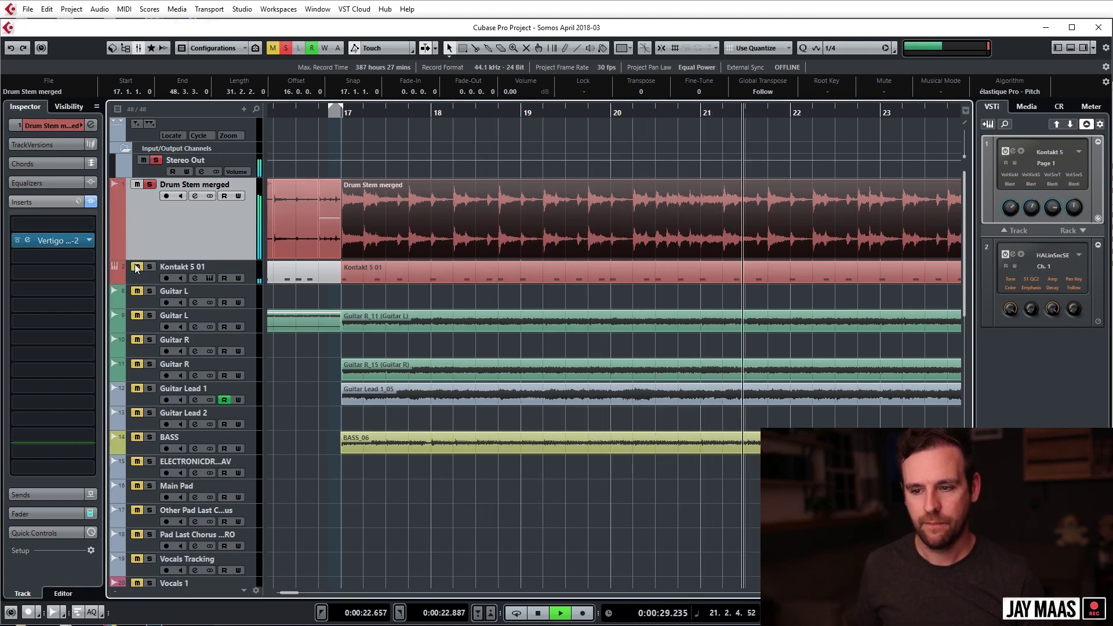
left_click(138, 185)
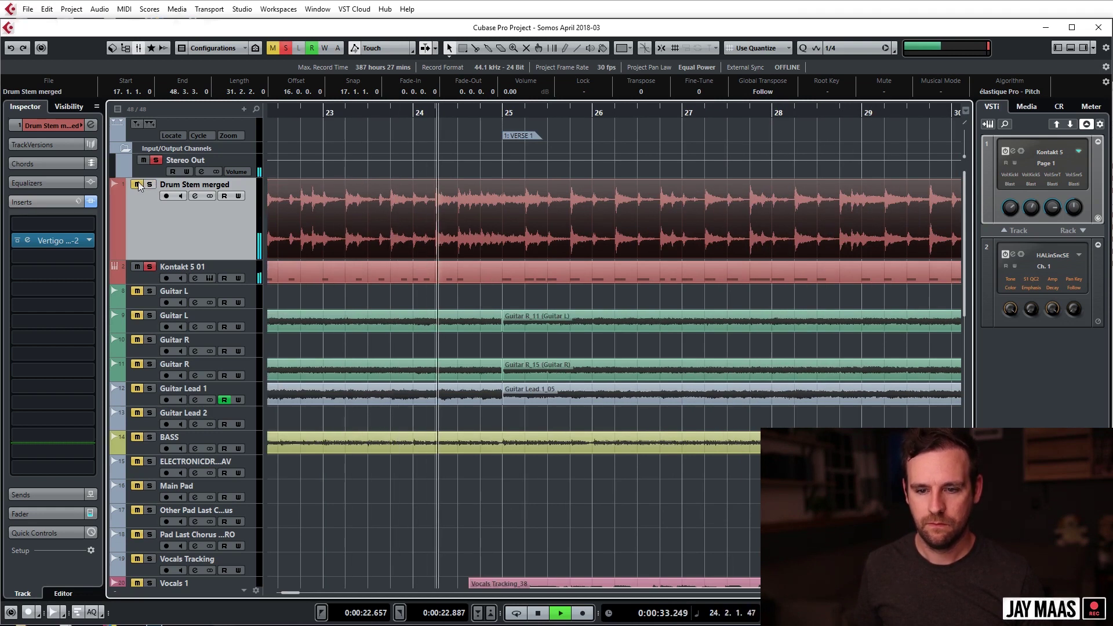
left_click(149, 184)
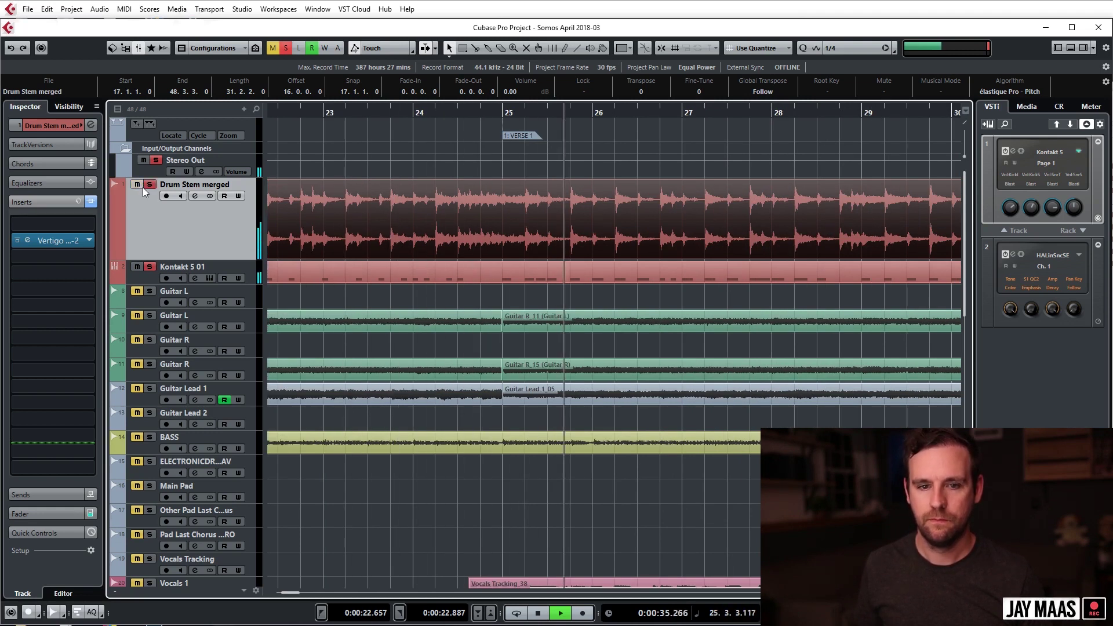
Step: Clear all solos and play the full mix from bar 17
left_click(286, 47)
key("space")
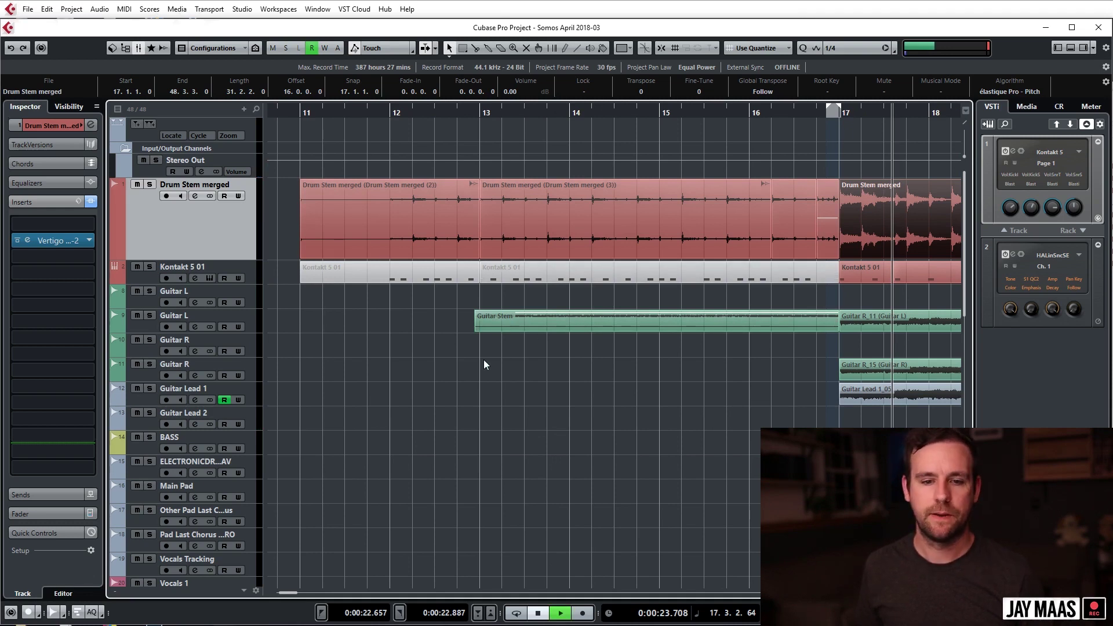
key("space")
key("g")
key("g")
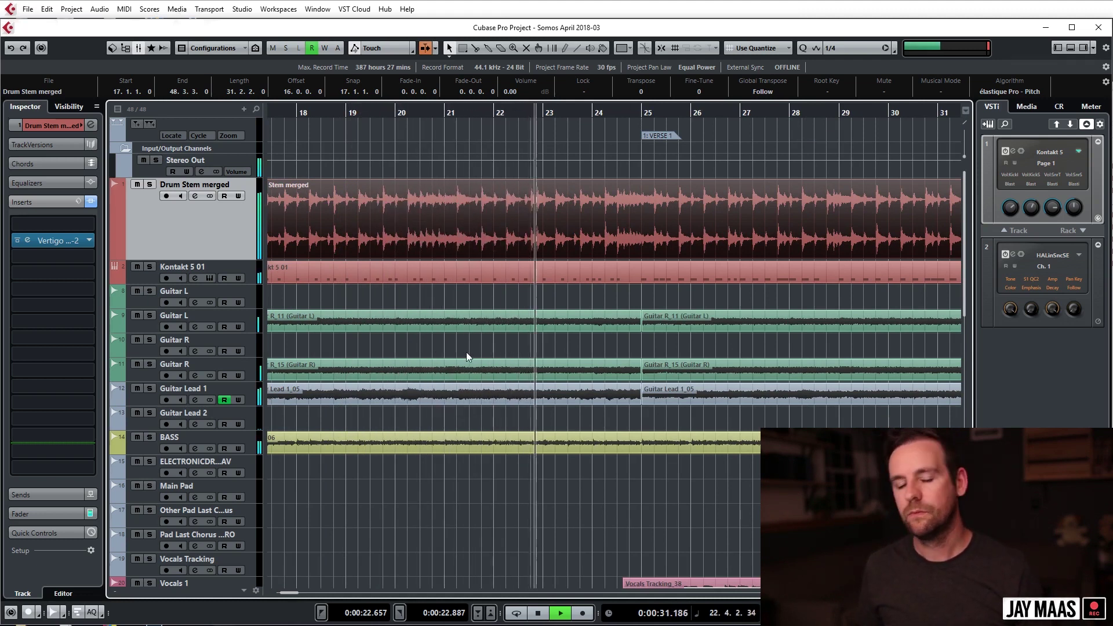
key("g")
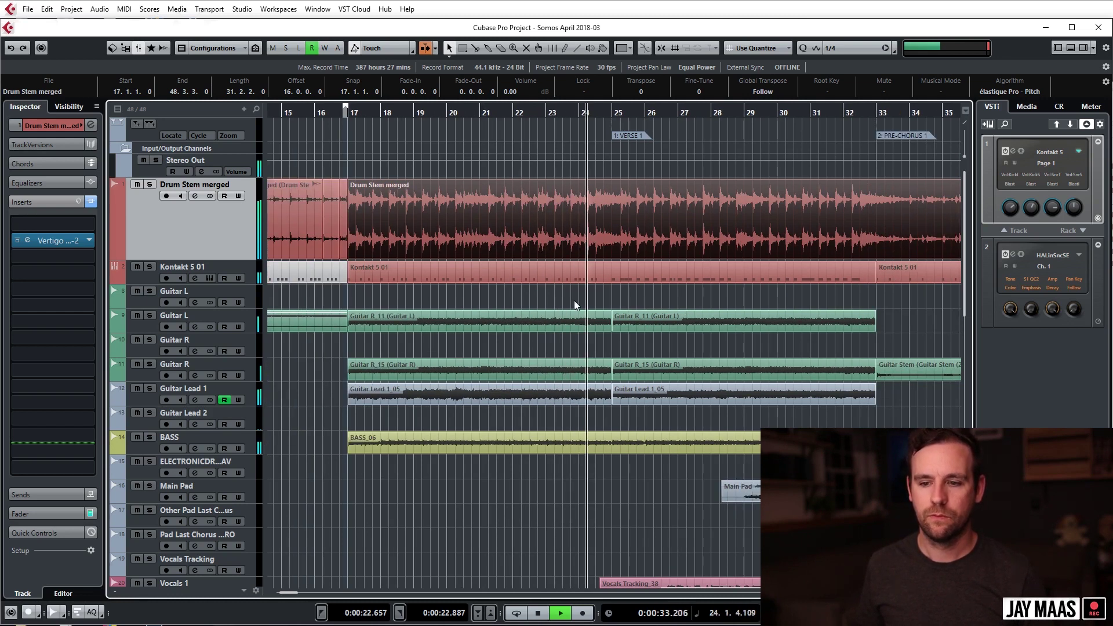
key("h")
key("space")
scroll(481, 315, "down", 3)
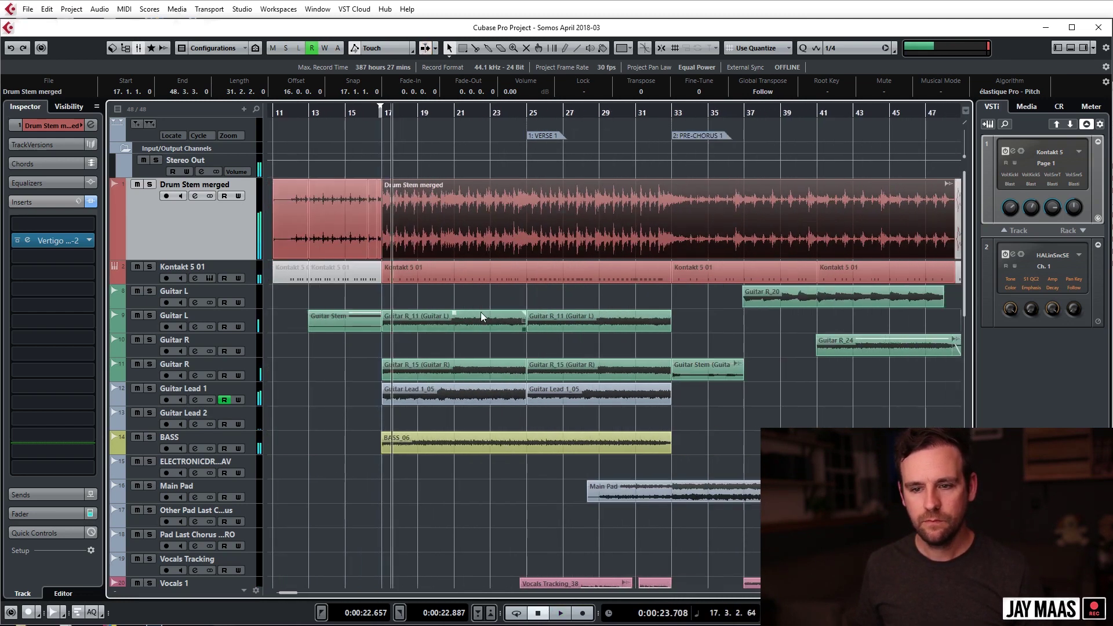
Step: Solo the two Guitar L and two Guitar R tracks together and play them from bar 18
left_click(380, 297)
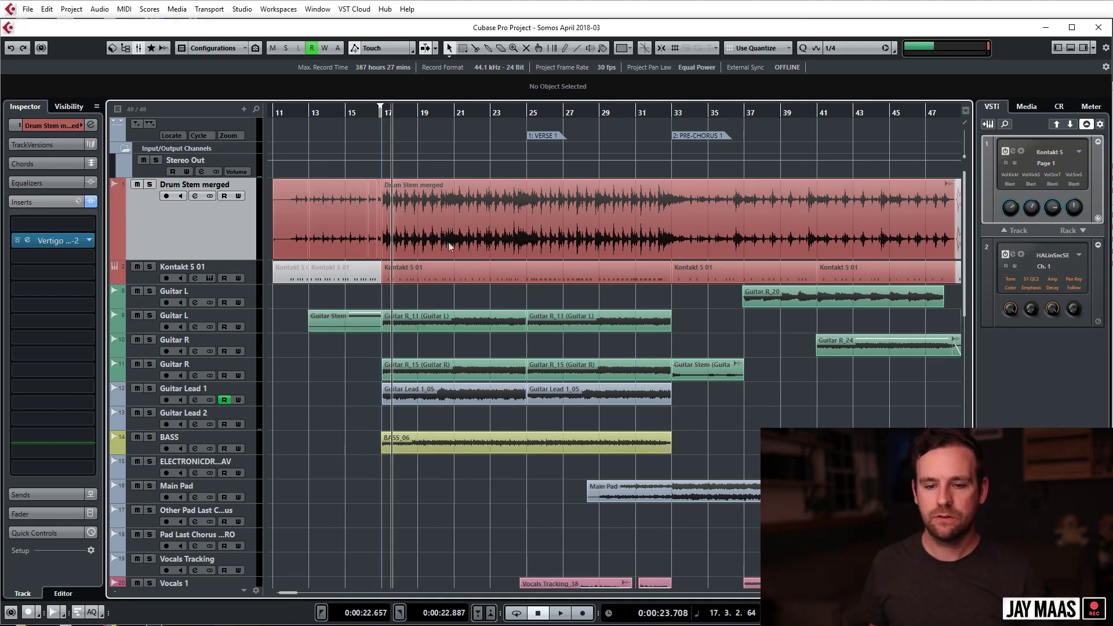
left_click(405, 111)
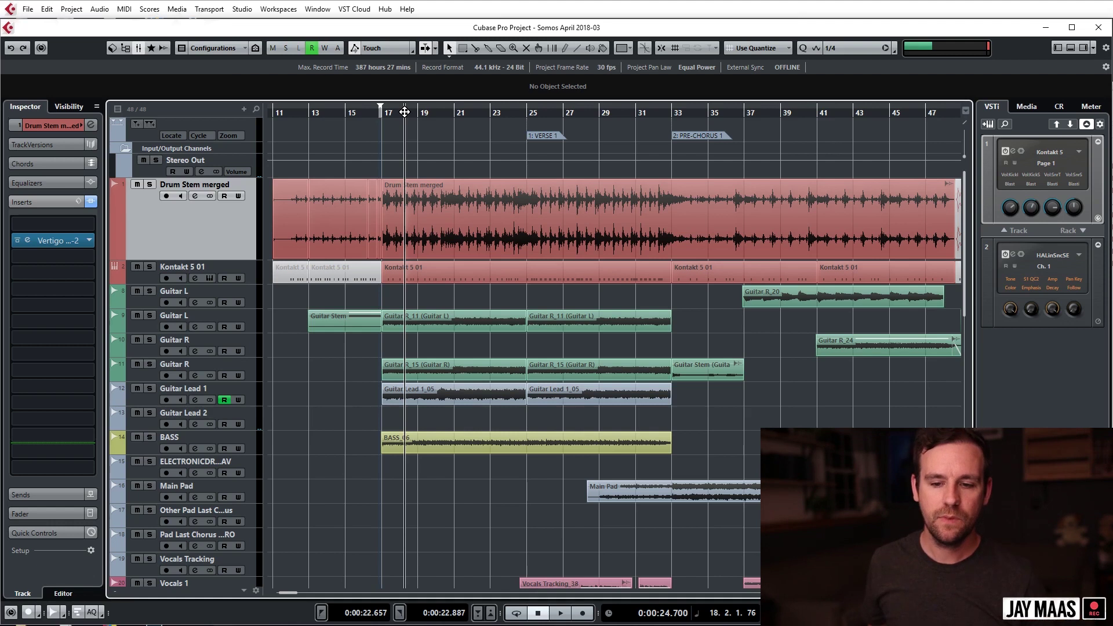
left_click(199, 315)
left_click(189, 305)
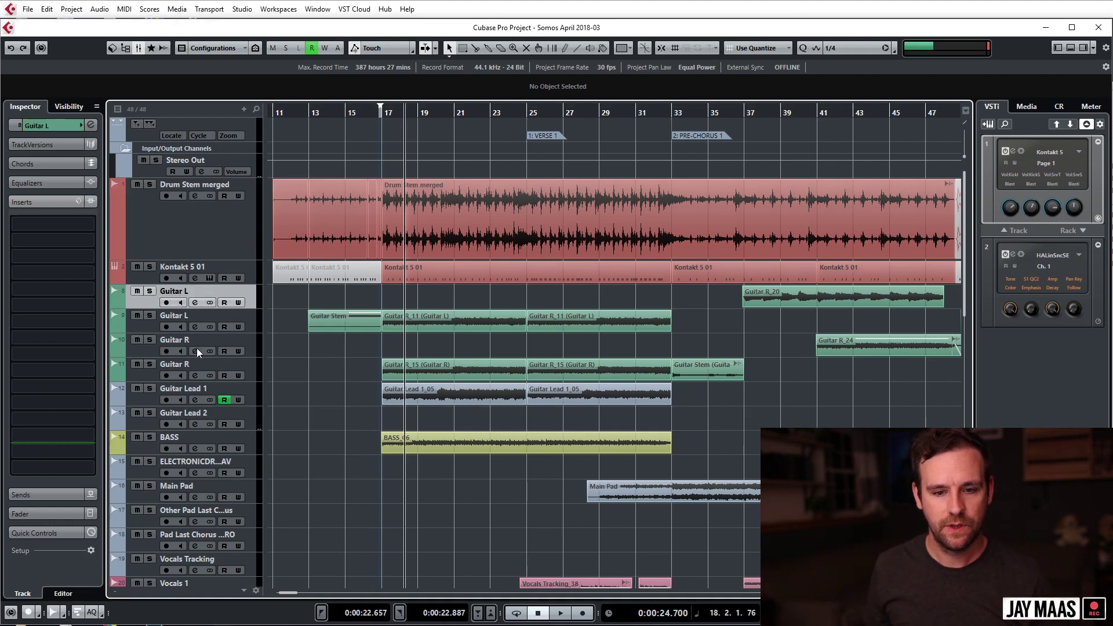
left_click(187, 365, "shift")
key("s")
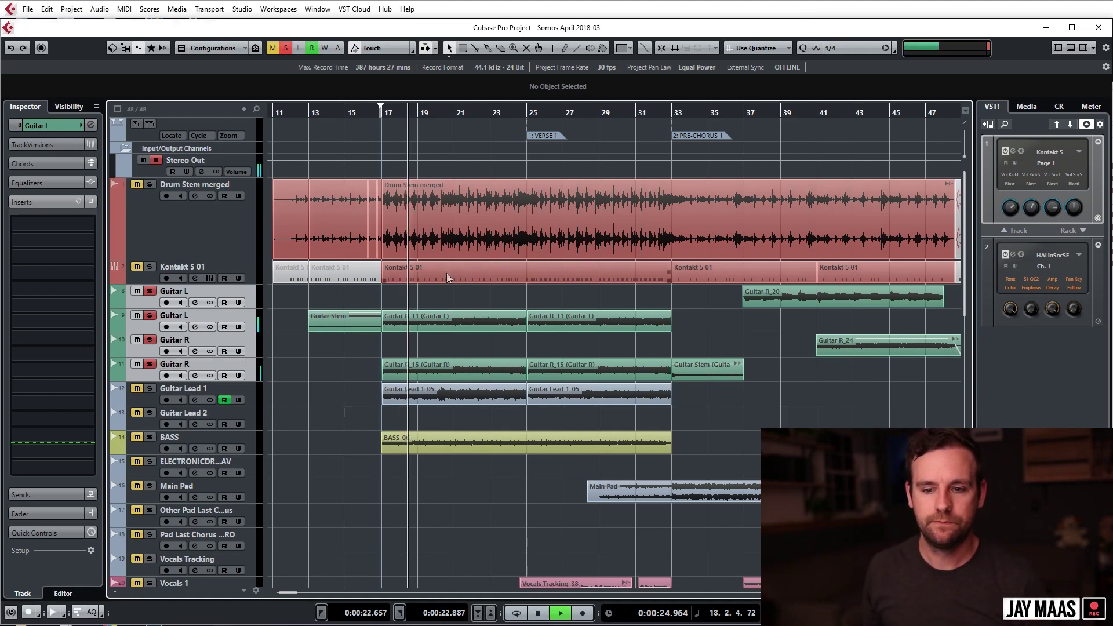
scroll(424, 318, "up", 2)
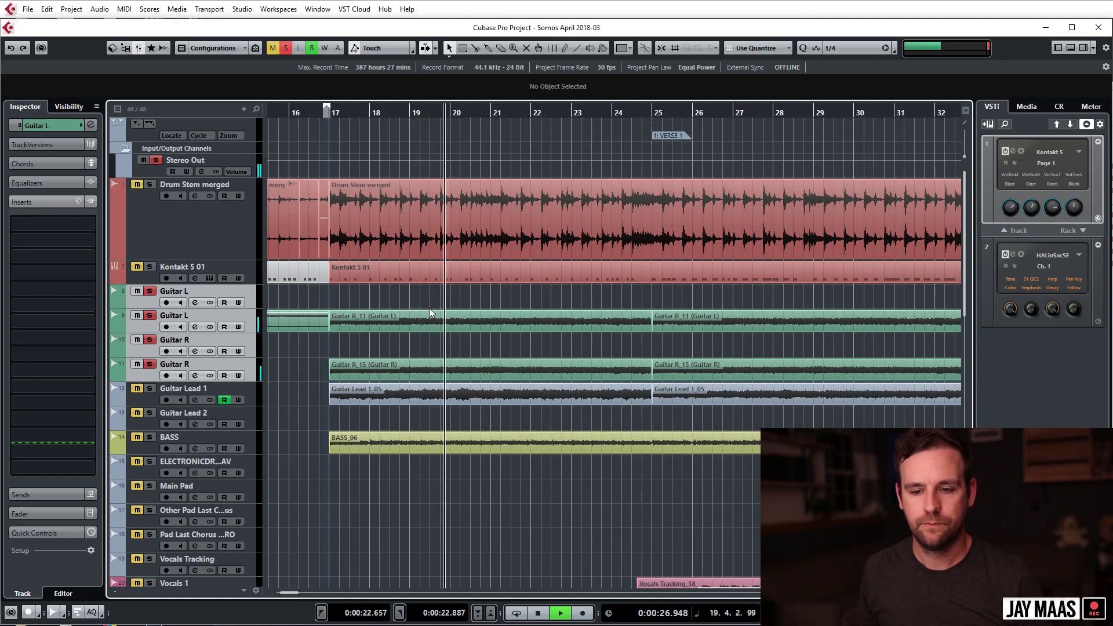
scroll(455, 307, "down", 1)
scroll(458, 314, "up", 1)
key("space")
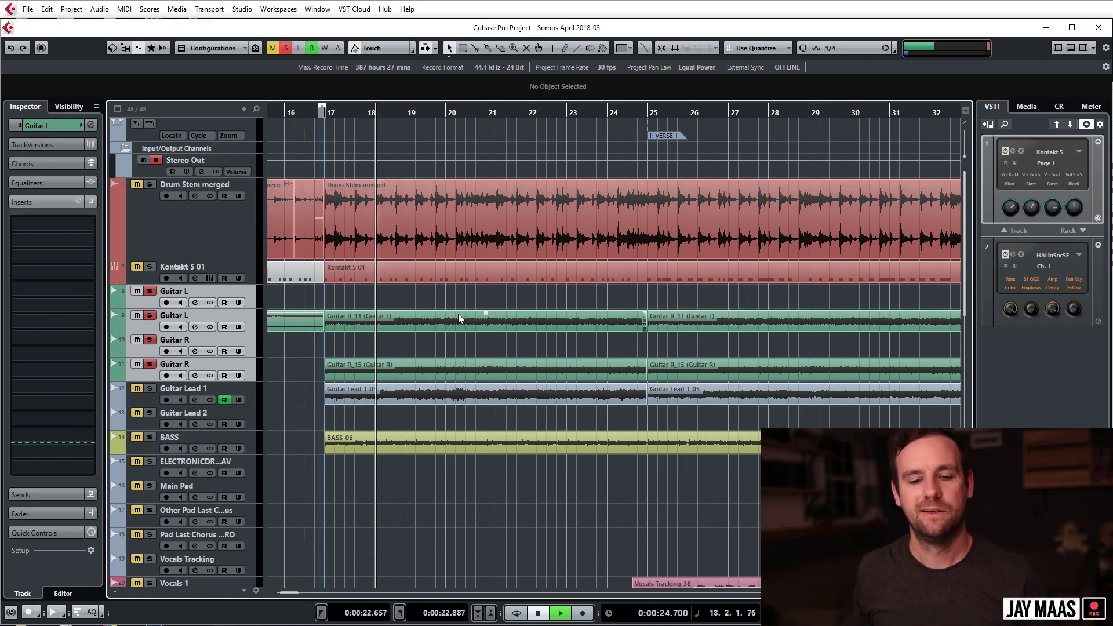
Step: Stop playback, select the Guitars group track and open its soothe insert clear of the track list
key("space")
key("g")
key("g")
key("g")
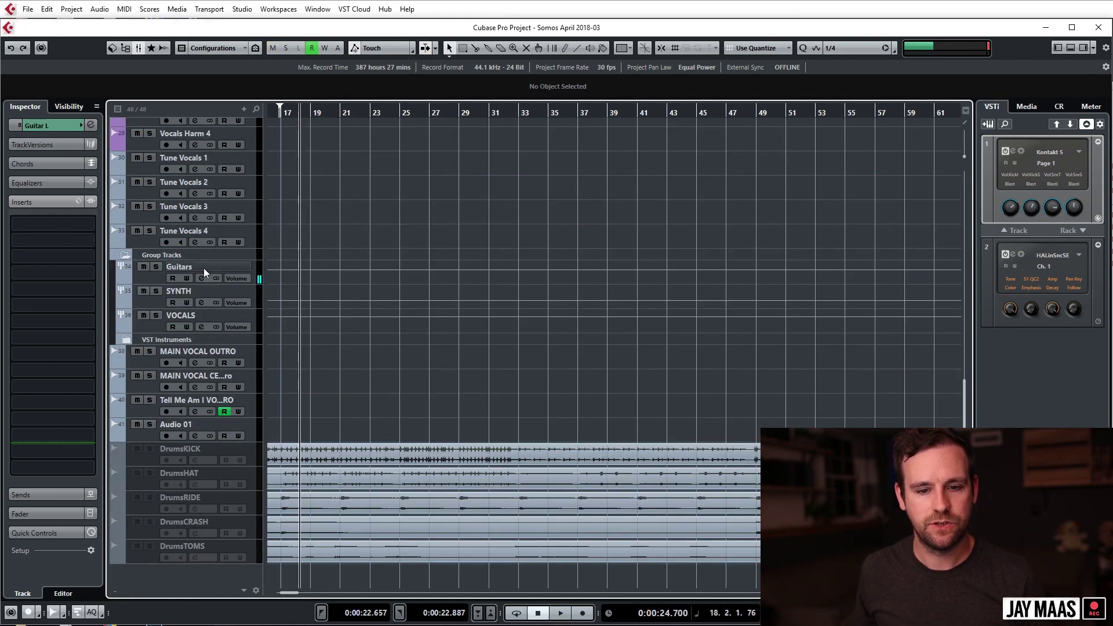
left_click(203, 267)
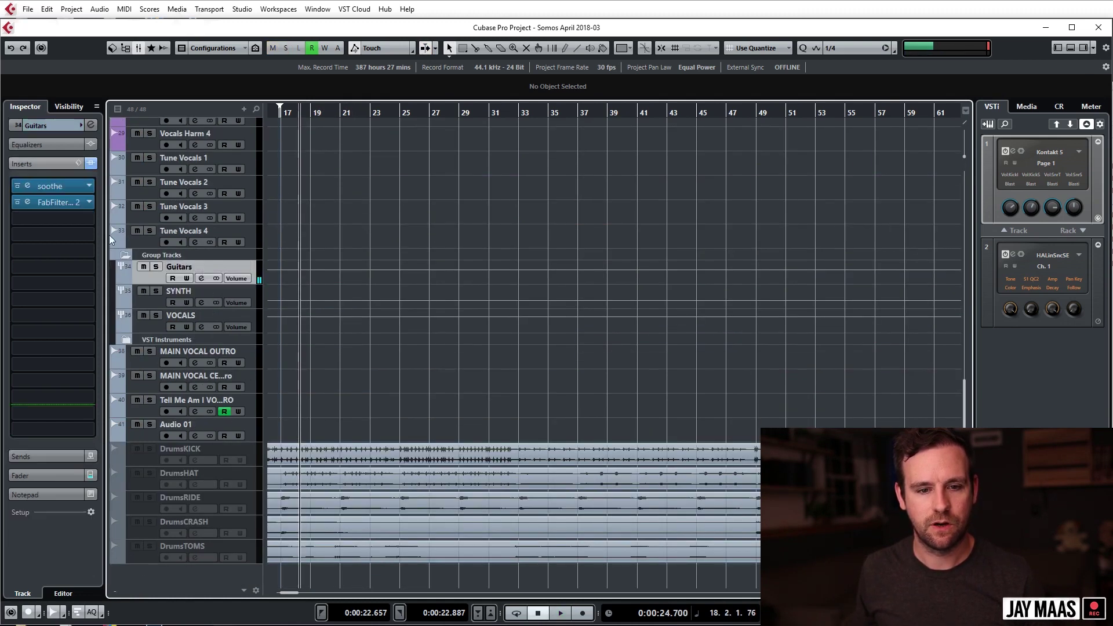
left_click(37, 186)
left_click_drag(674, 247, 491, 121)
Step: Solo the Guitars group and play it from bar 18 while watching soothe's reduction curve
key("space")
key("s")
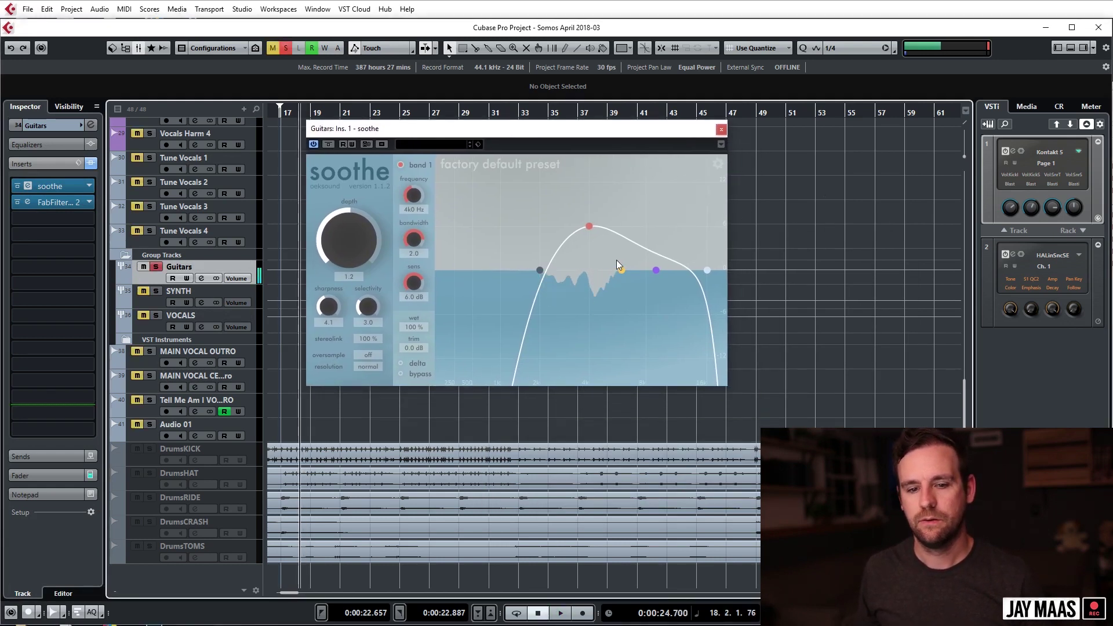
key("space")
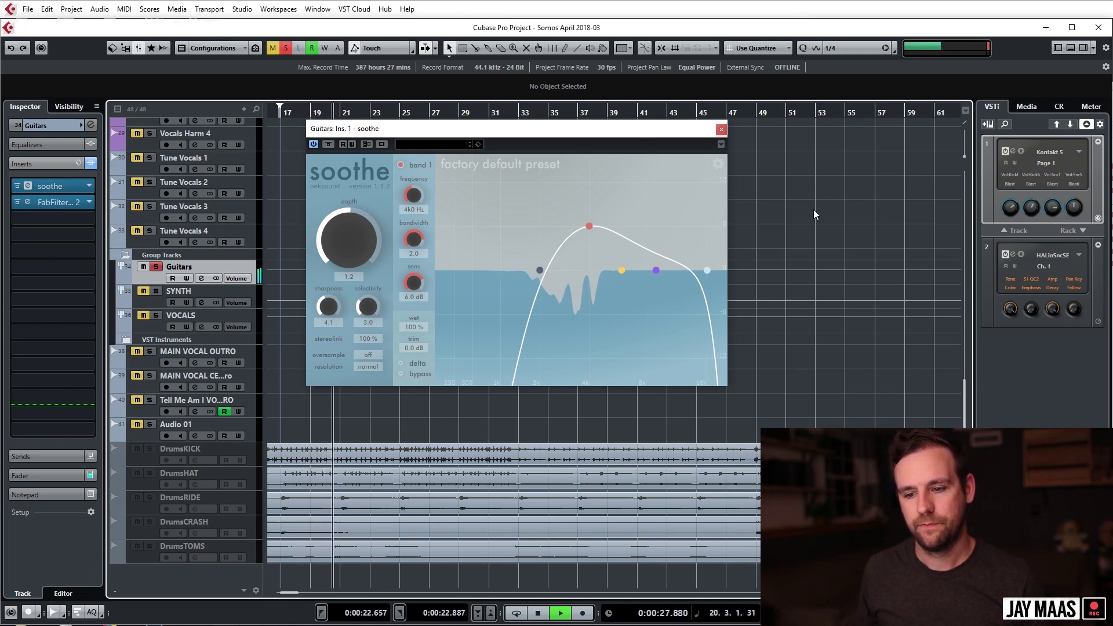
key("space")
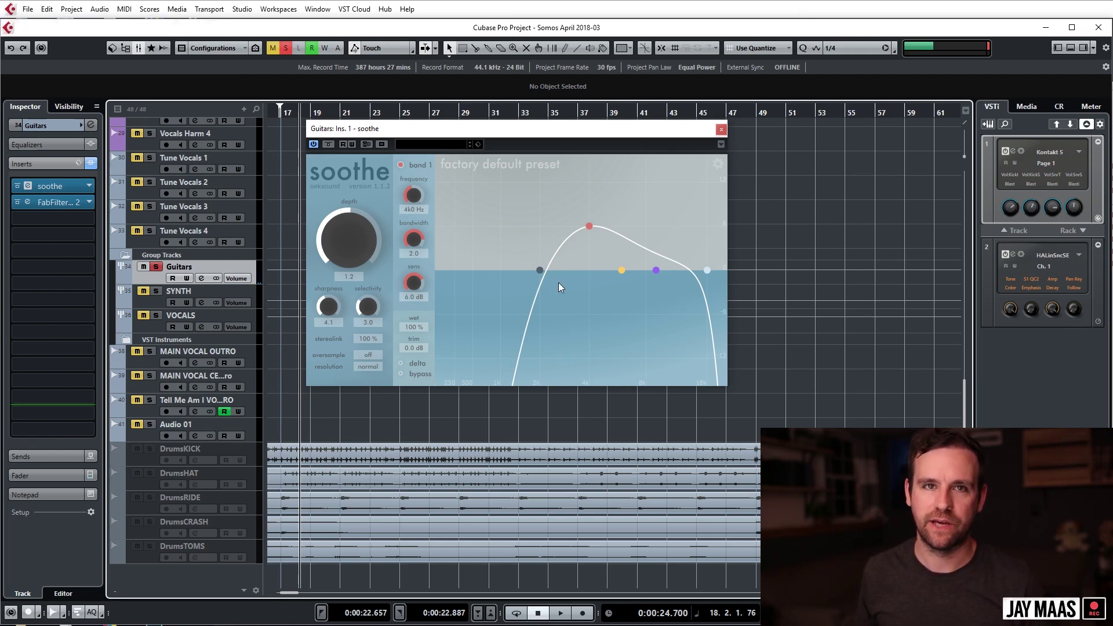
key("space")
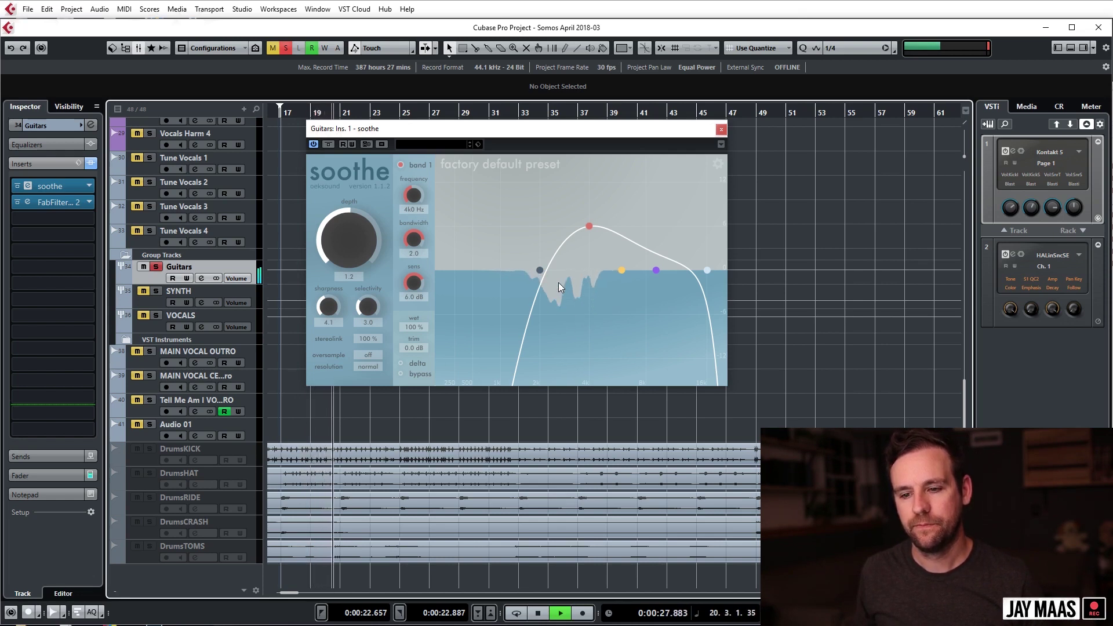
key("space")
Step: Compare the soloed Guitars group with soothe bypassed and active during playback, ending with it active, and close the plug-in
left_click(328, 144)
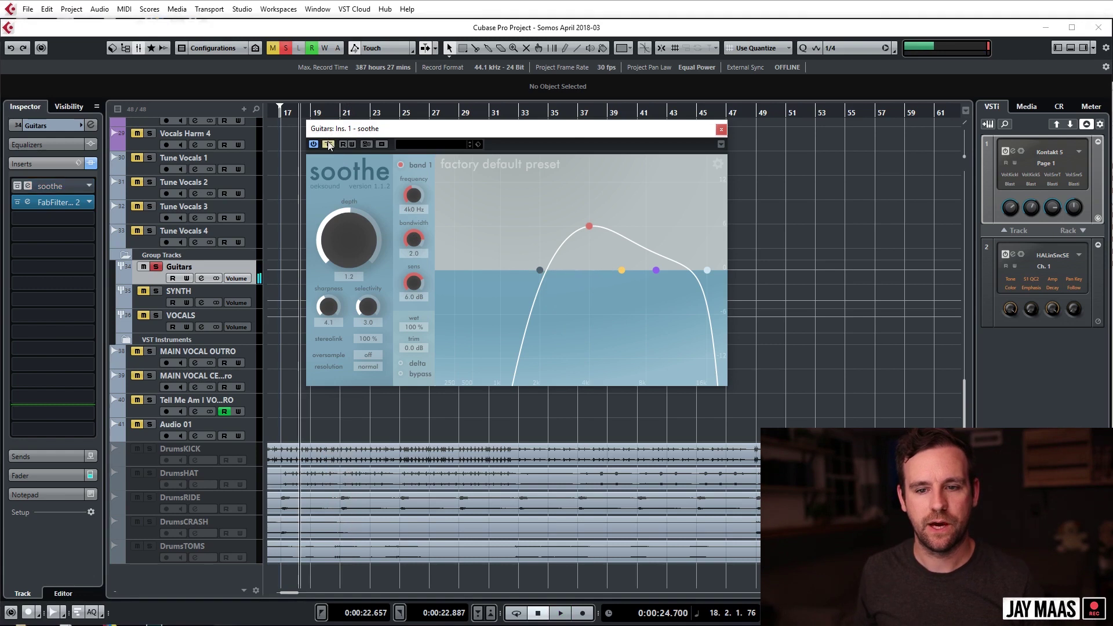
key("space")
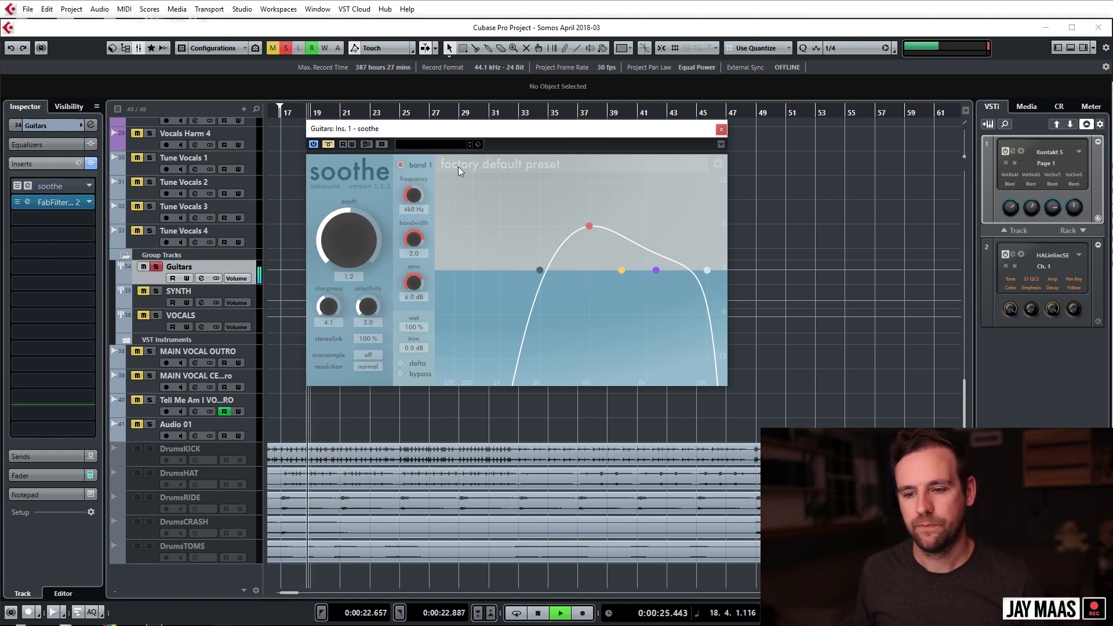
left_click(328, 144)
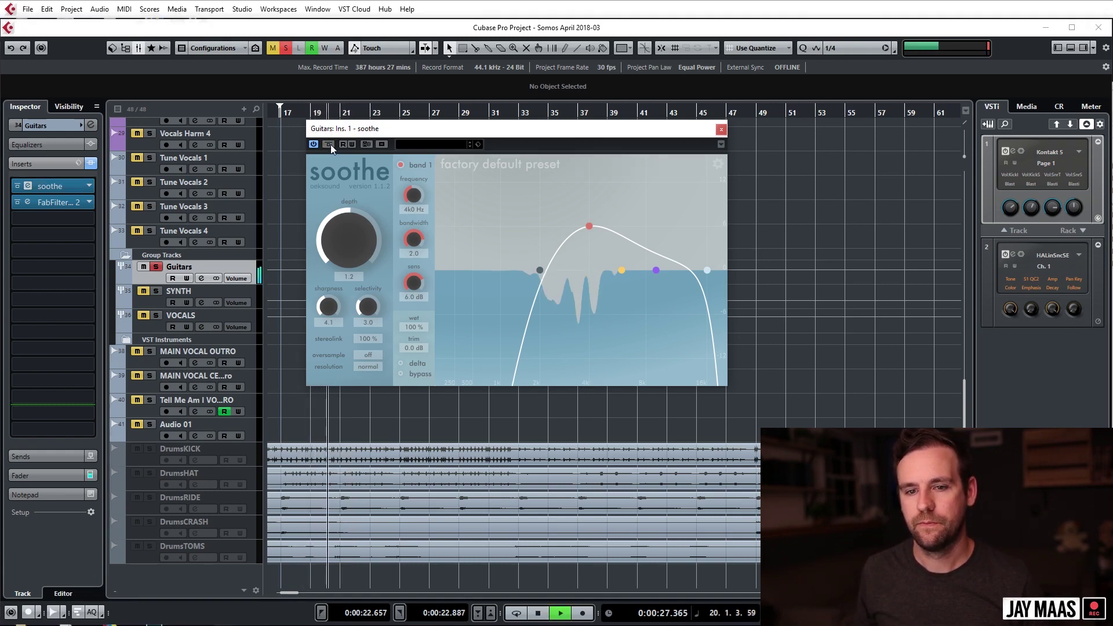
left_click(330, 145)
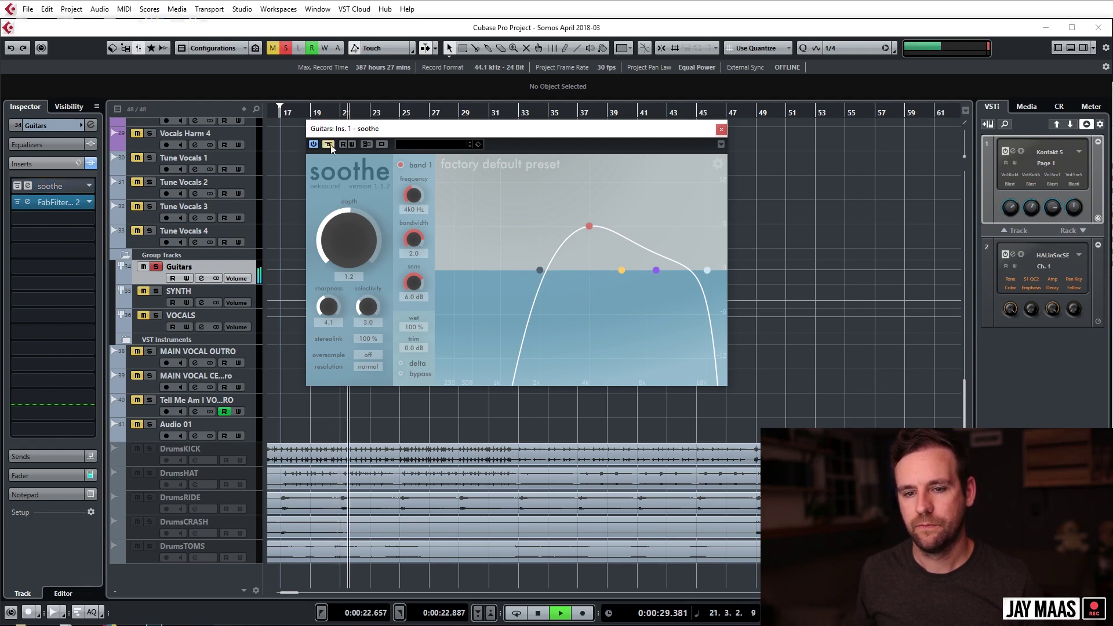
left_click(330, 144)
key("space")
left_click(721, 129)
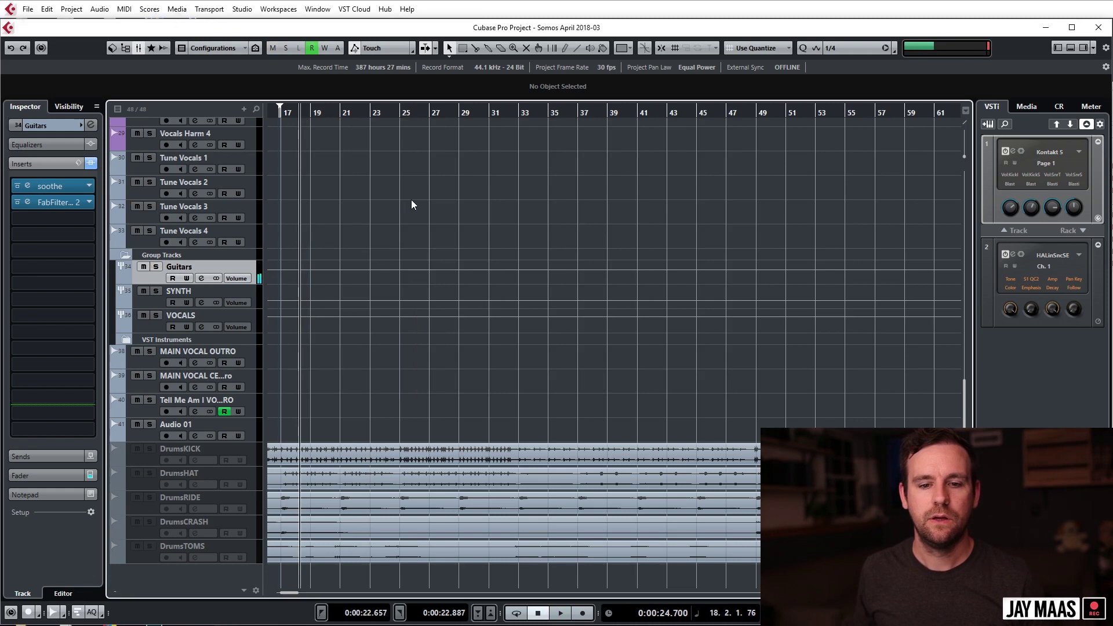
Step: Reopen soothe on the Guitars group, play briefly without solo, and close the plug-in
left_click(27, 186)
key("space")
key("space")
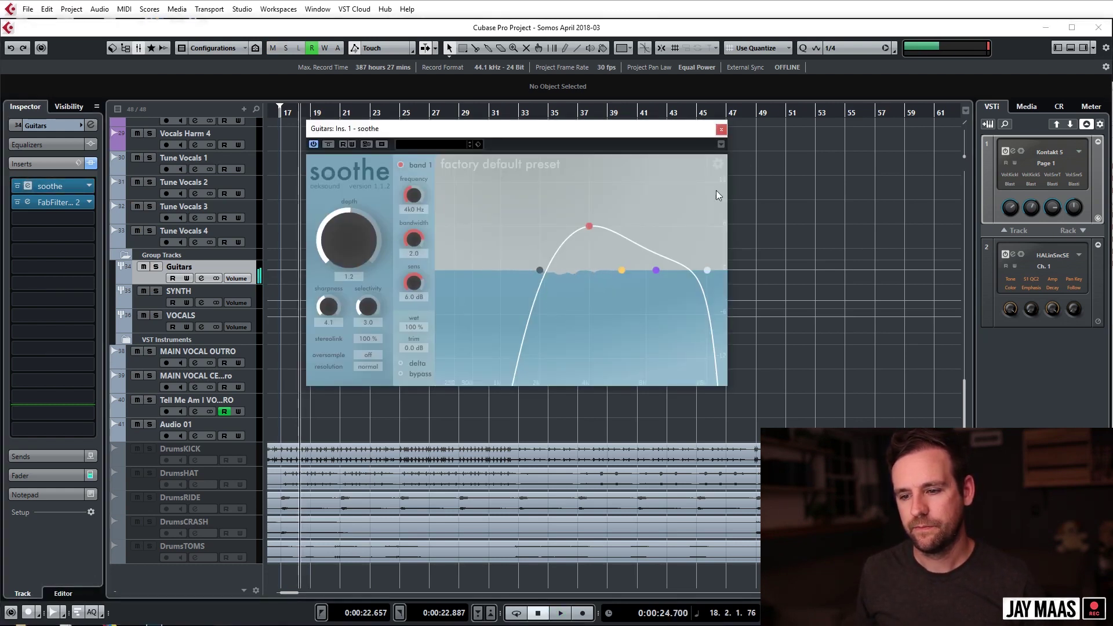
left_click(721, 130)
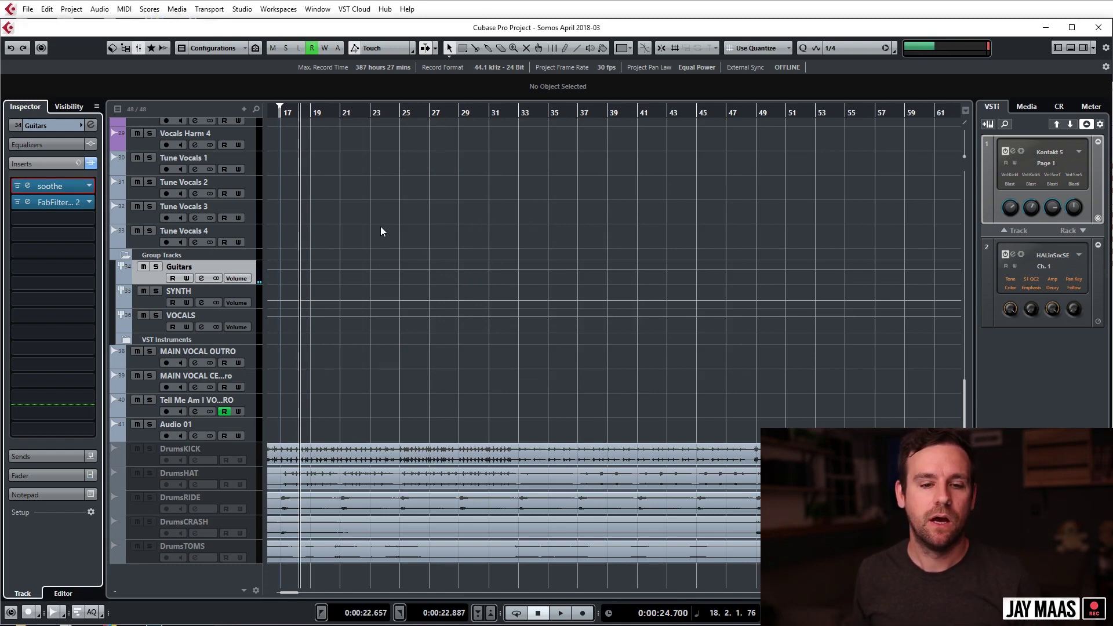
Step: Open FabFilter Pro-Q 2 on the Guitars group, solo the group and audition the high-cut band during playback
left_click_drag(750, 462, 553, 142)
left_click_drag(656, 315, 717, 258)
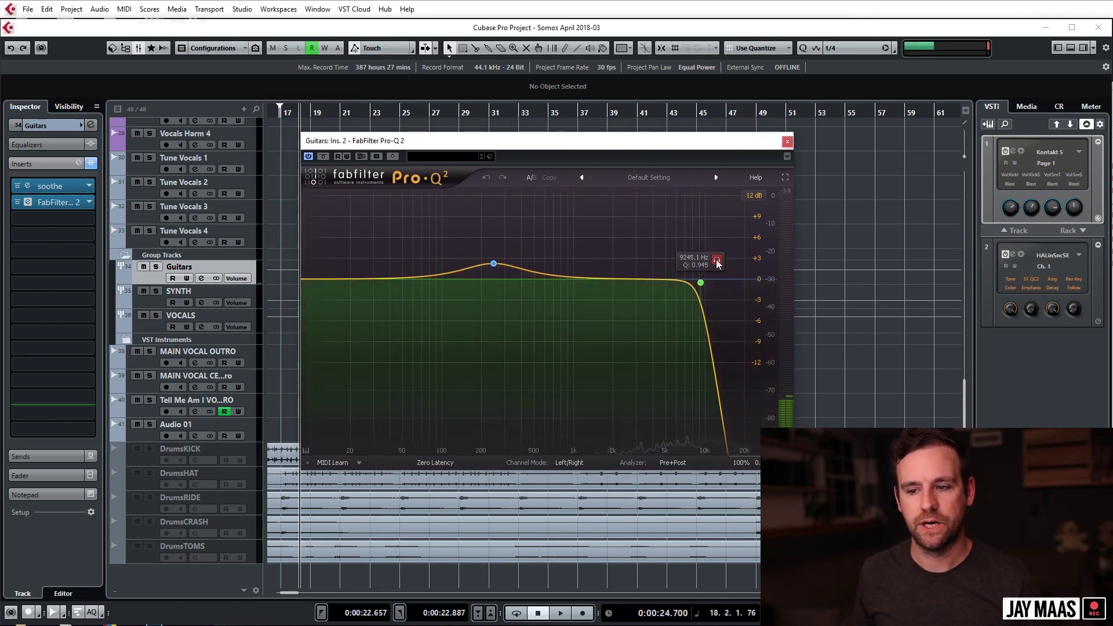
key("space")
key("space")
key("s")
key("space")
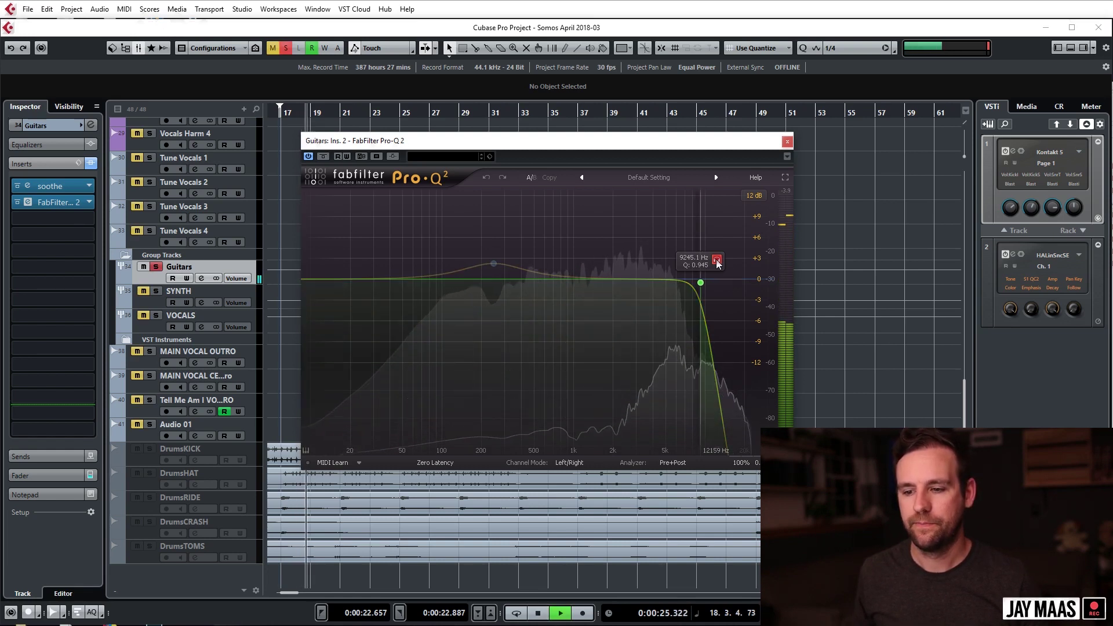
key("space")
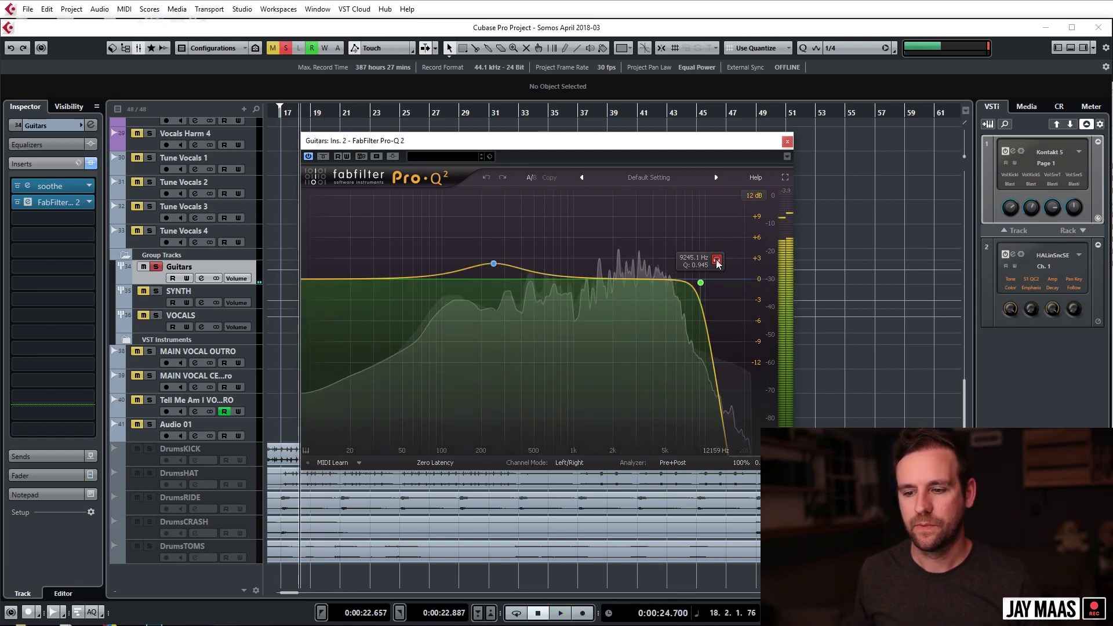
Step: Audition the 246.95 Hz boost band of Pro-Q 2 on its own and against the full guitar signal
mouse_move(493, 264)
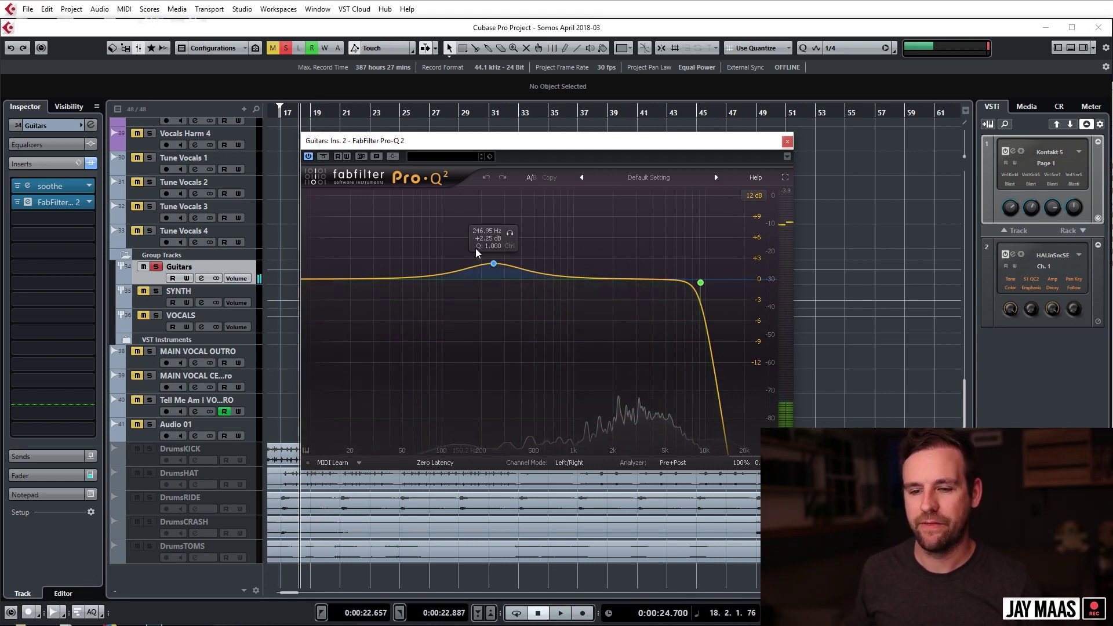
left_click(512, 233)
key("space")
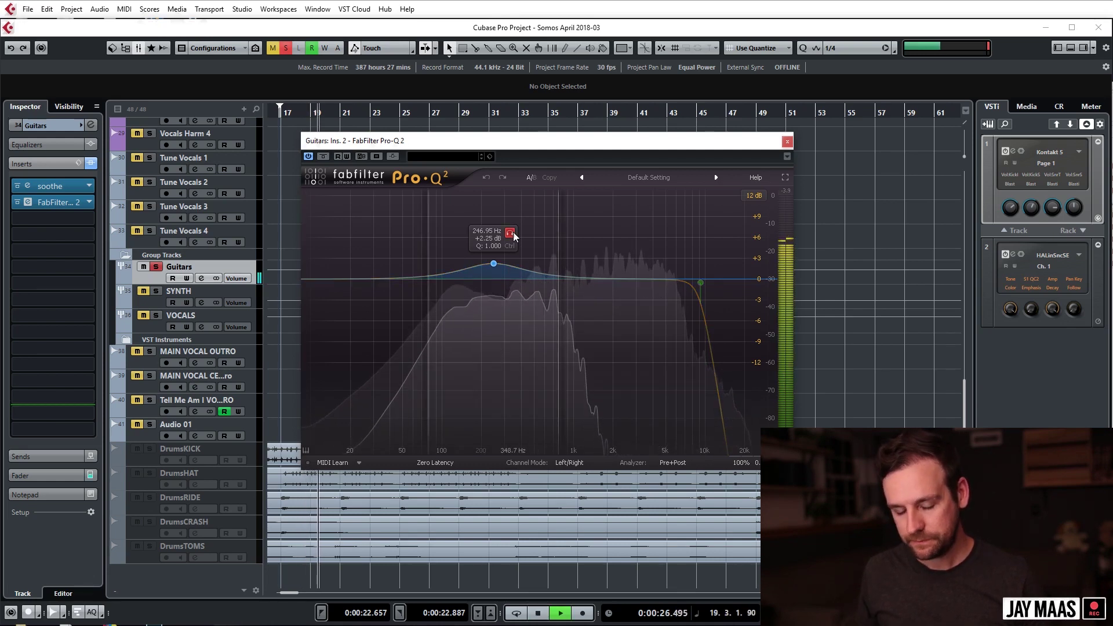
left_click(513, 233)
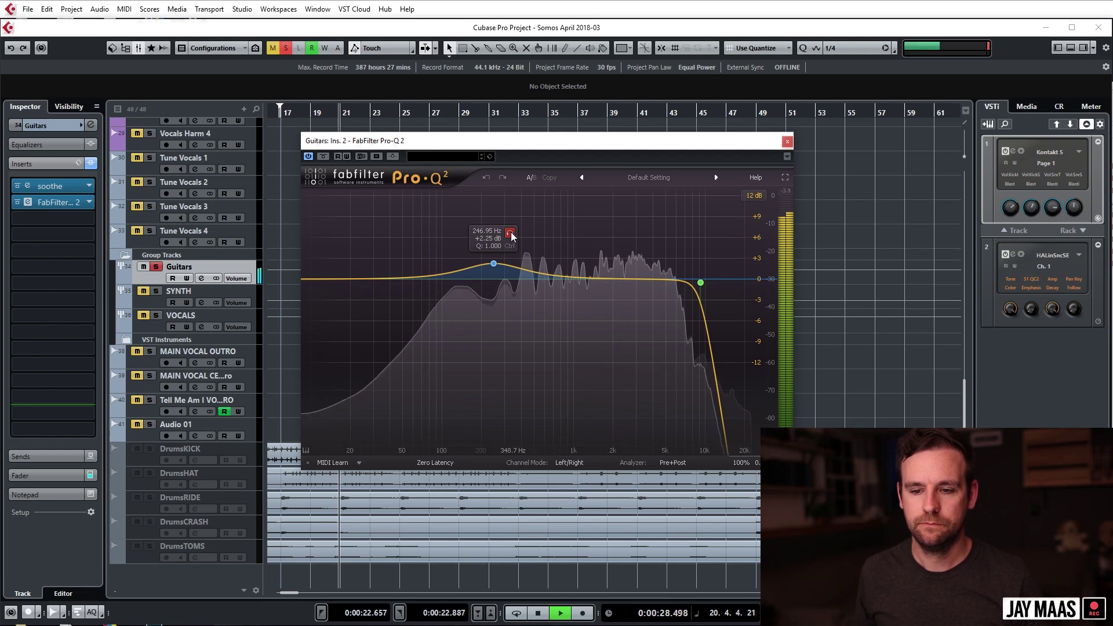
key("space")
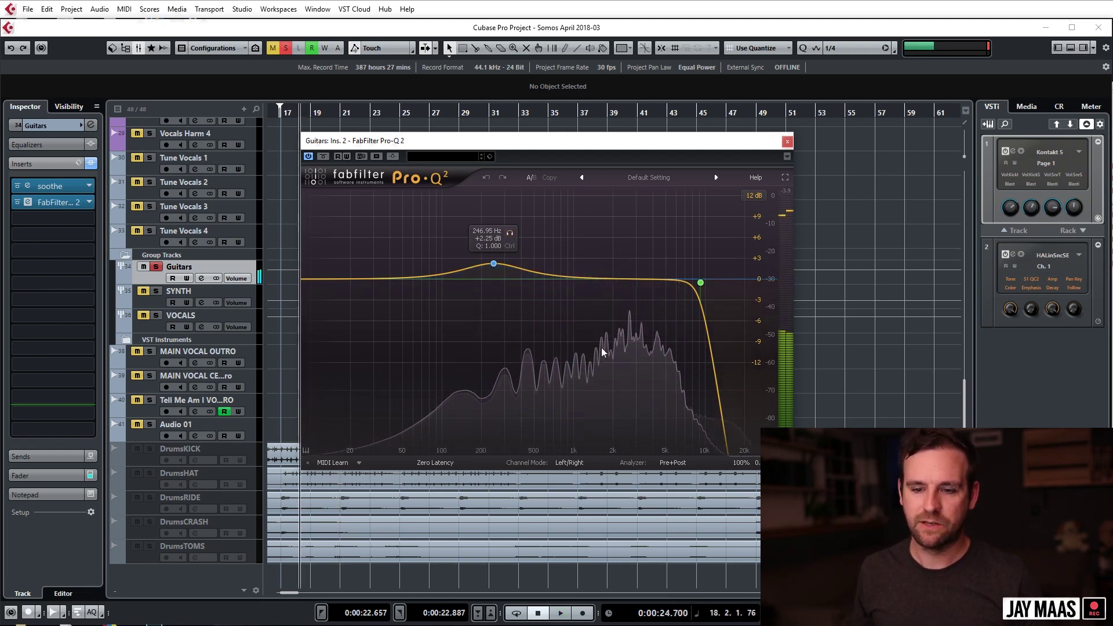
left_click(429, 276)
key("Delete")
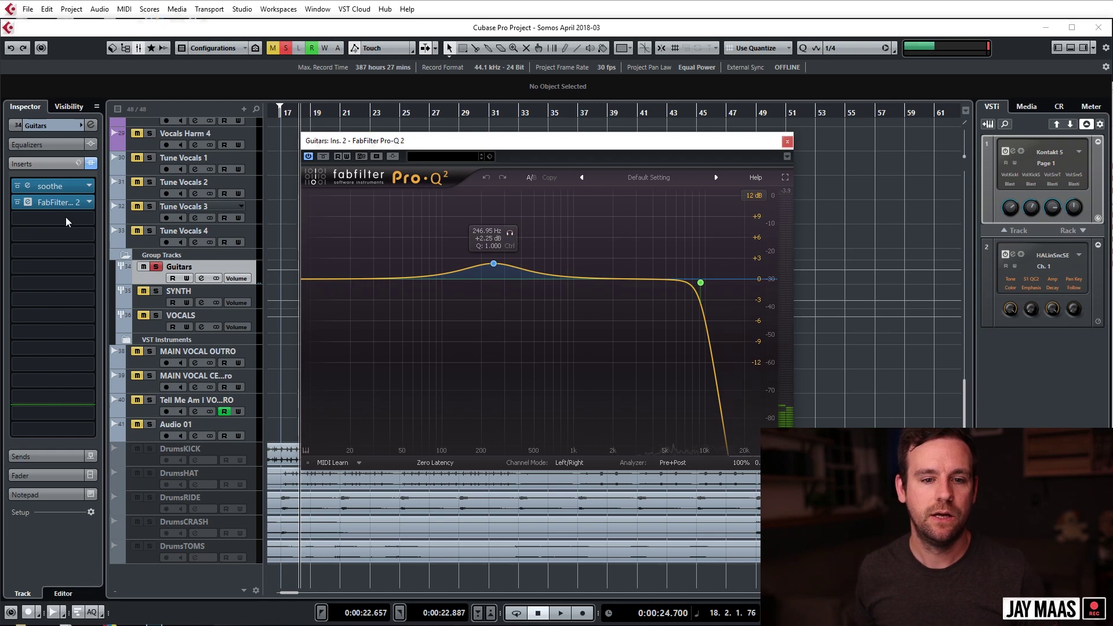
Step: Bypass all inserts on the Guitars group and play the unprocessed guitars from bar 18
left_click(91, 164)
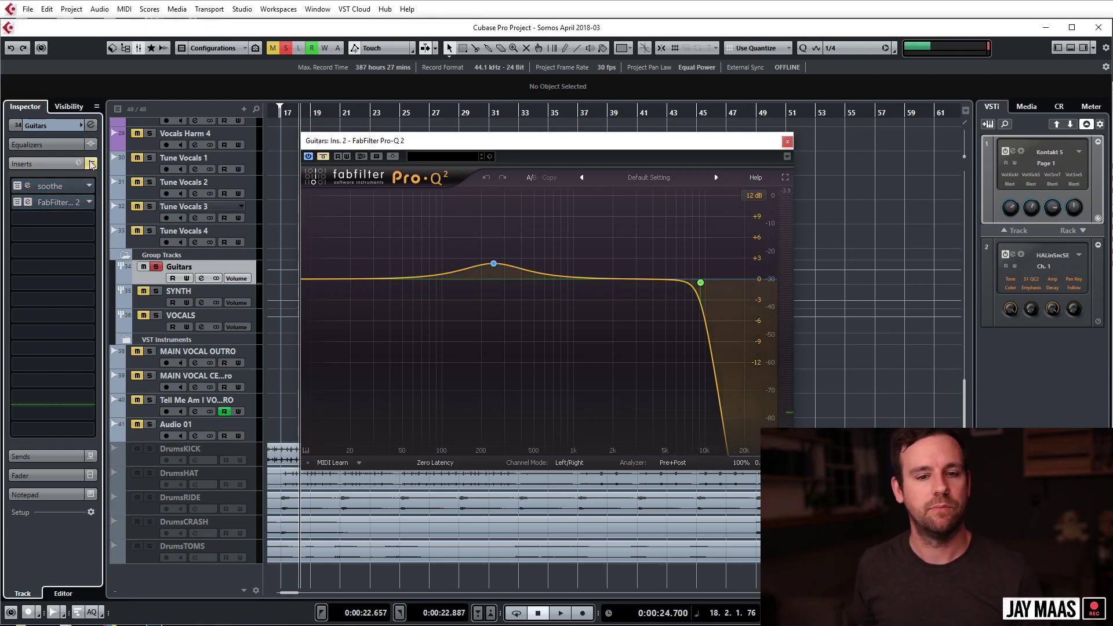
key("space")
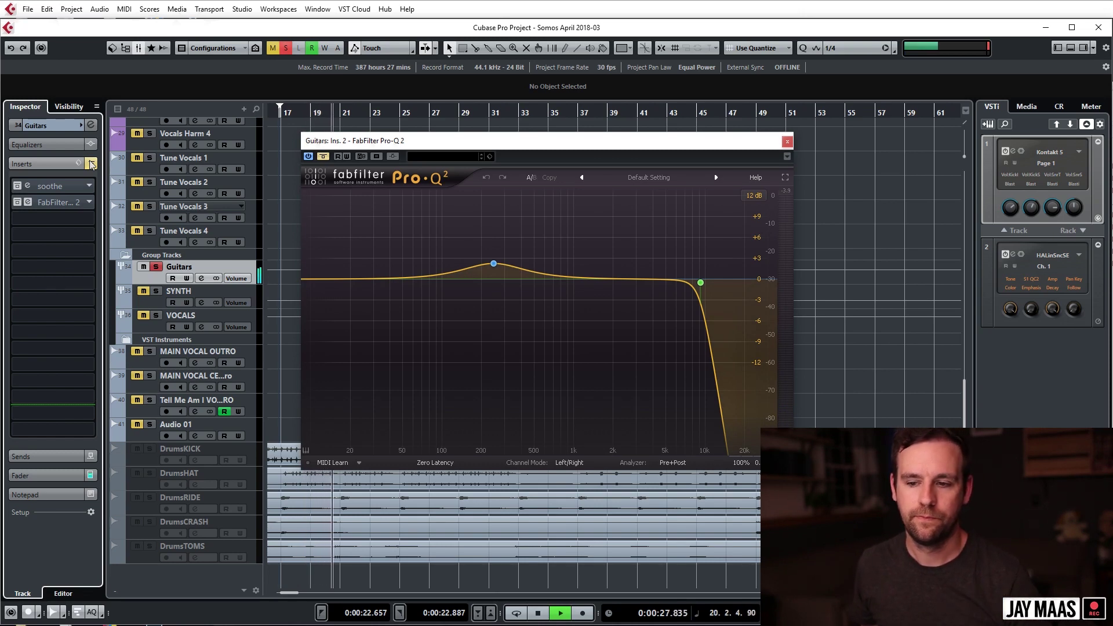
key("space")
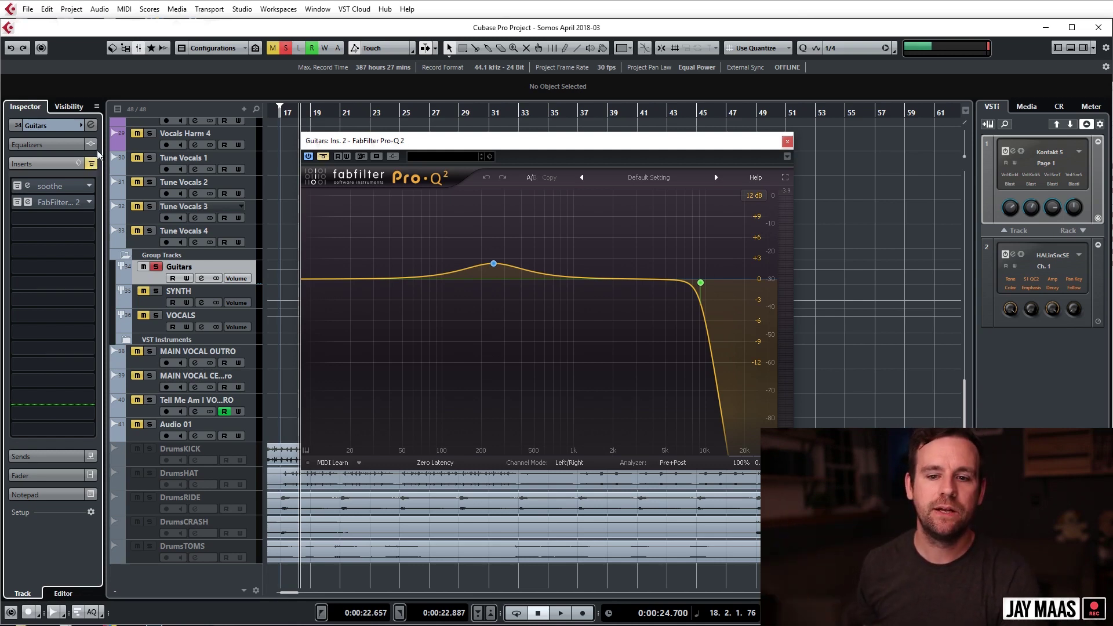
left_click_drag(377, 147, 363, 145)
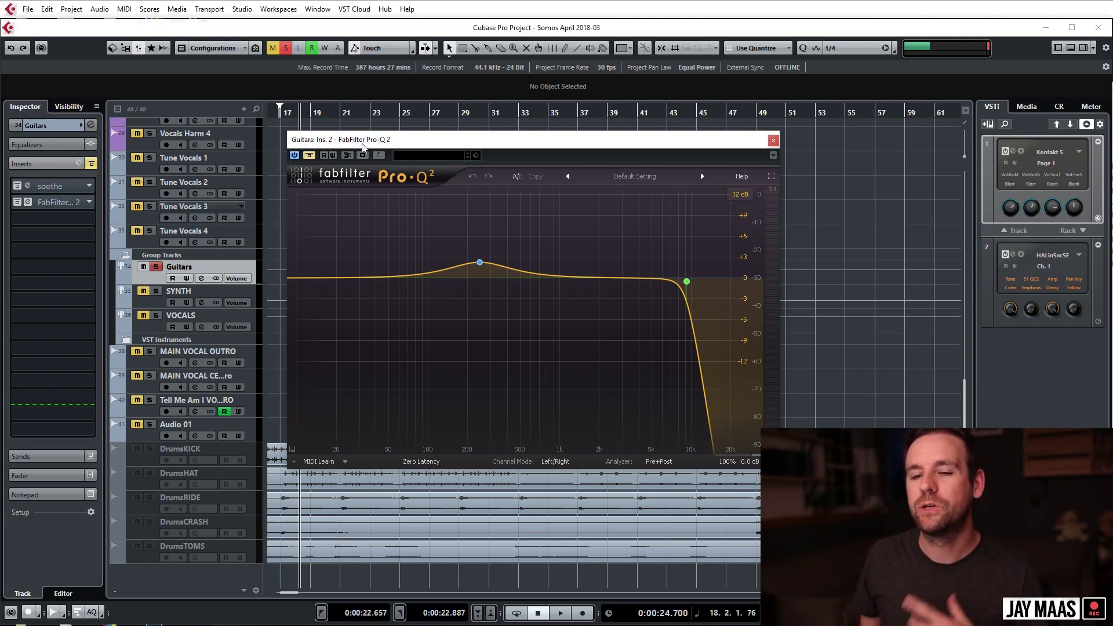
left_click_drag(363, 147, 362, 128)
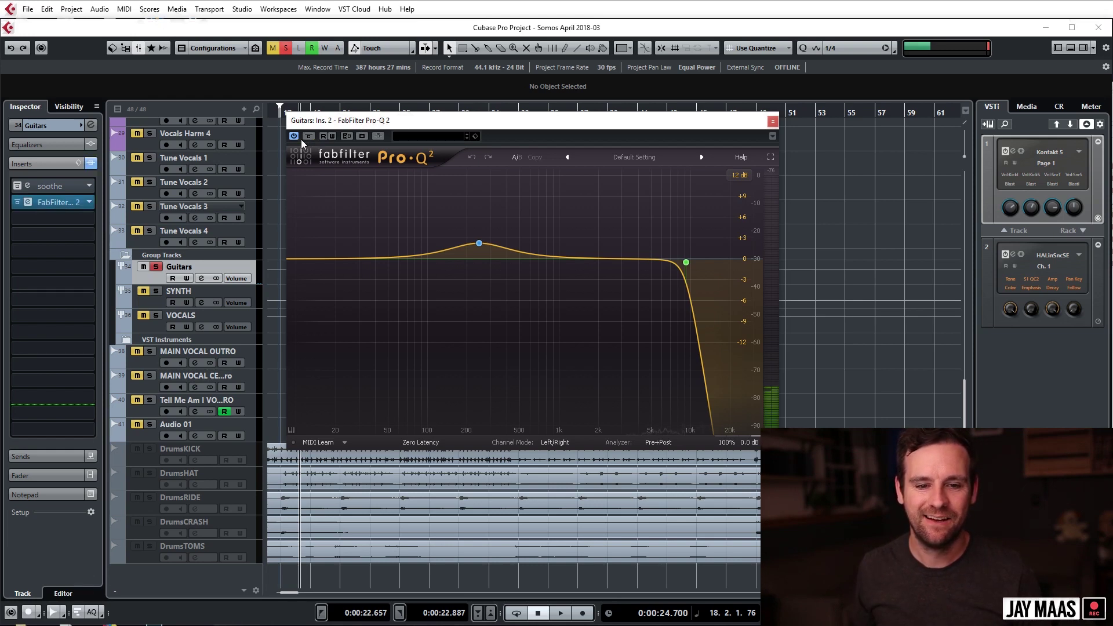
Step: Reactivate the Guitars group's inserts and play it again, then close Pro-Q 2 and unsolo the group
left_click(95, 167)
key("space")
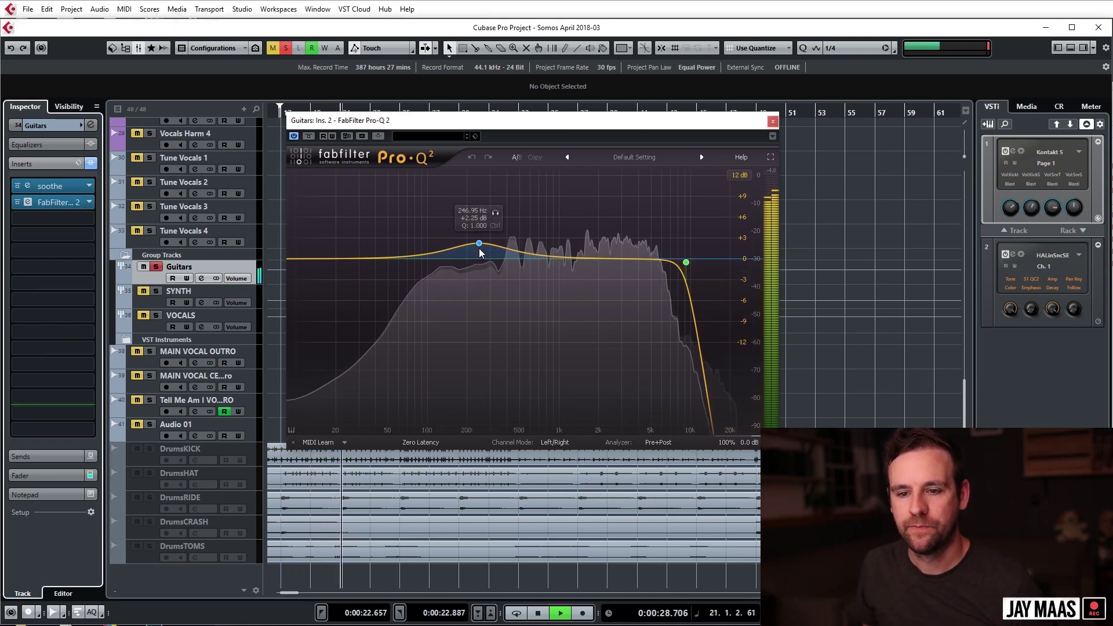
key("space")
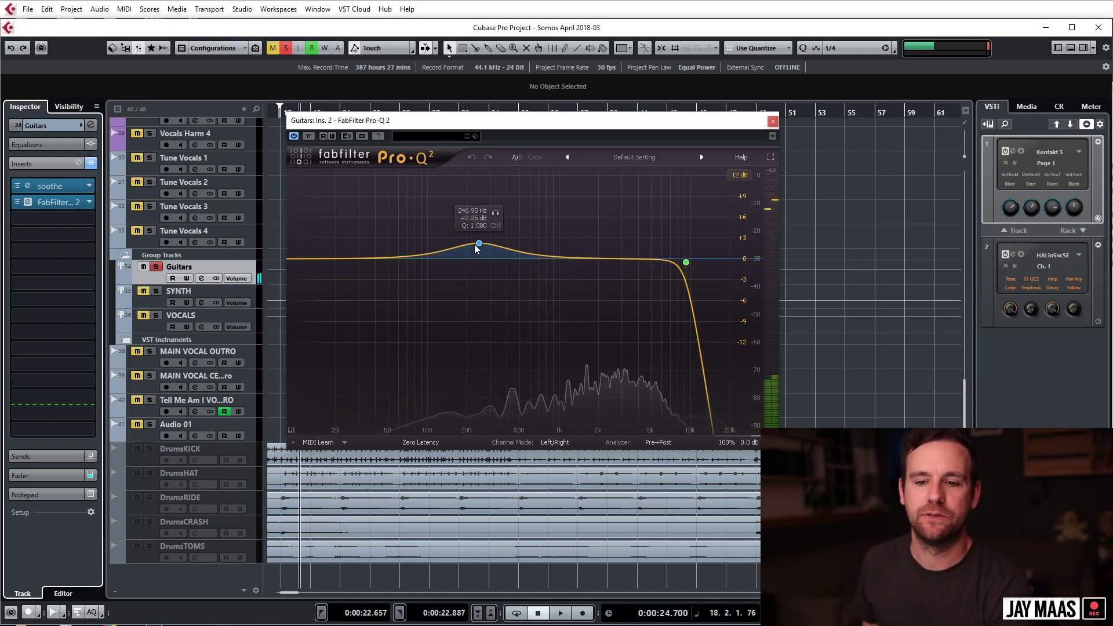
left_click(772, 123)
left_click(156, 266)
Step: Select the Guitar Stem (2) event at bar 33 on Guitar R and examine its soothe offline processing
scroll(378, 324, "up", 10)
scroll(408, 319, "up", 8)
scroll(409, 321, "down", 4)
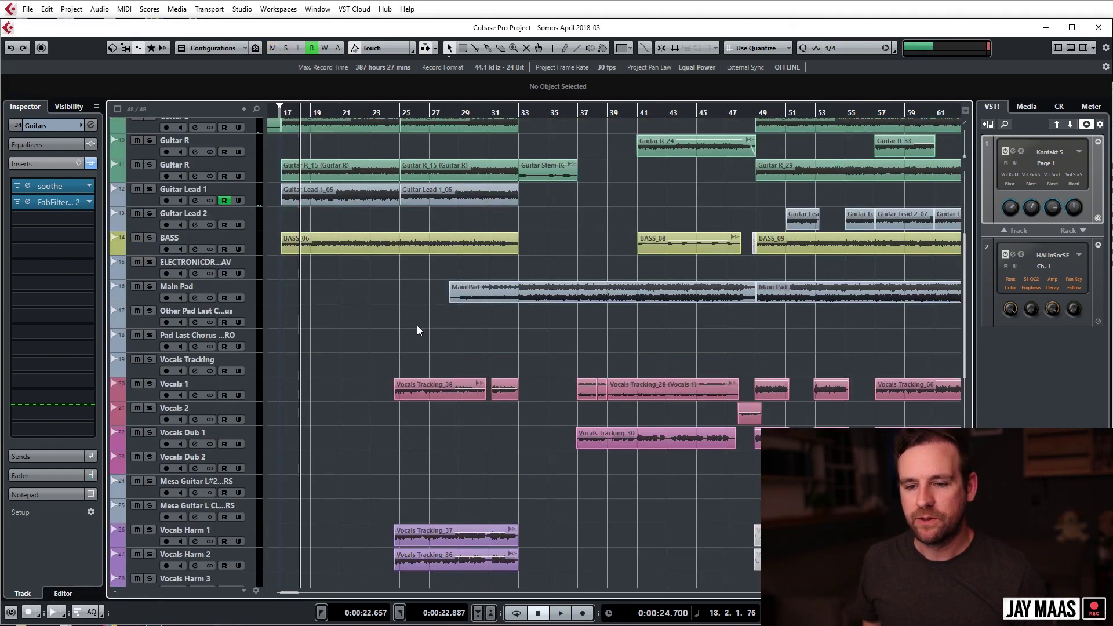
scroll(416, 326, "up", 3)
scroll(468, 272, "up", 3)
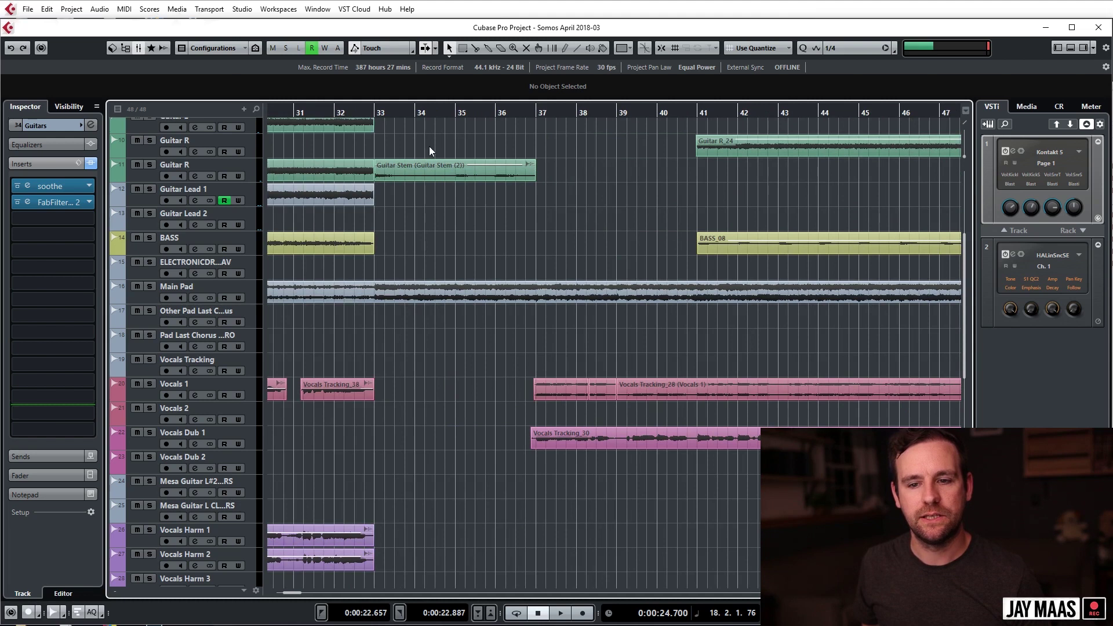
left_click(441, 171)
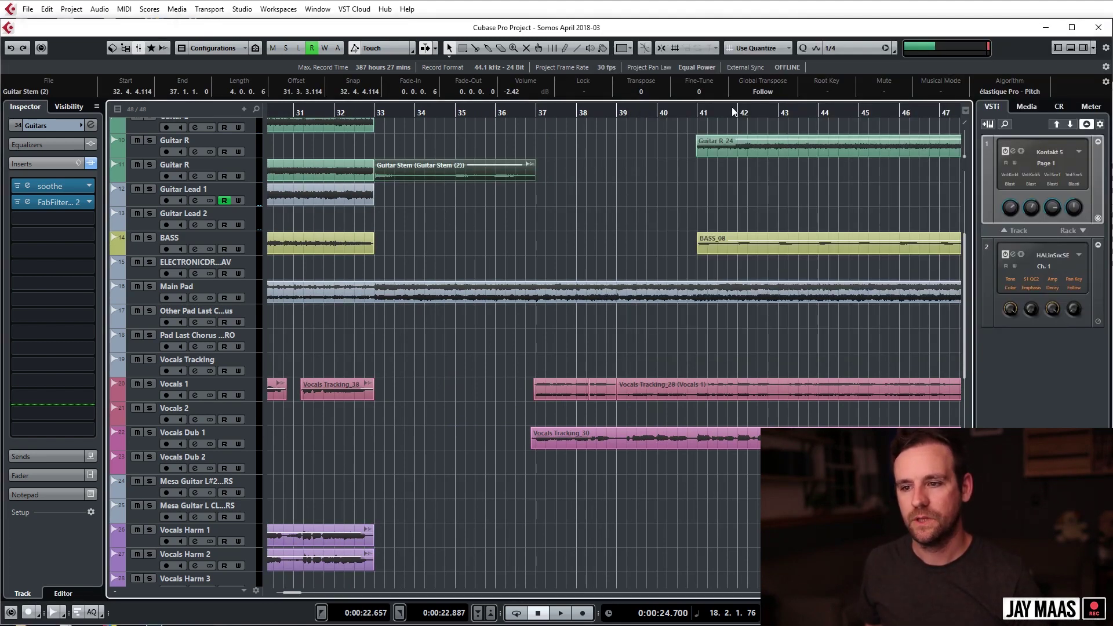
key("F7")
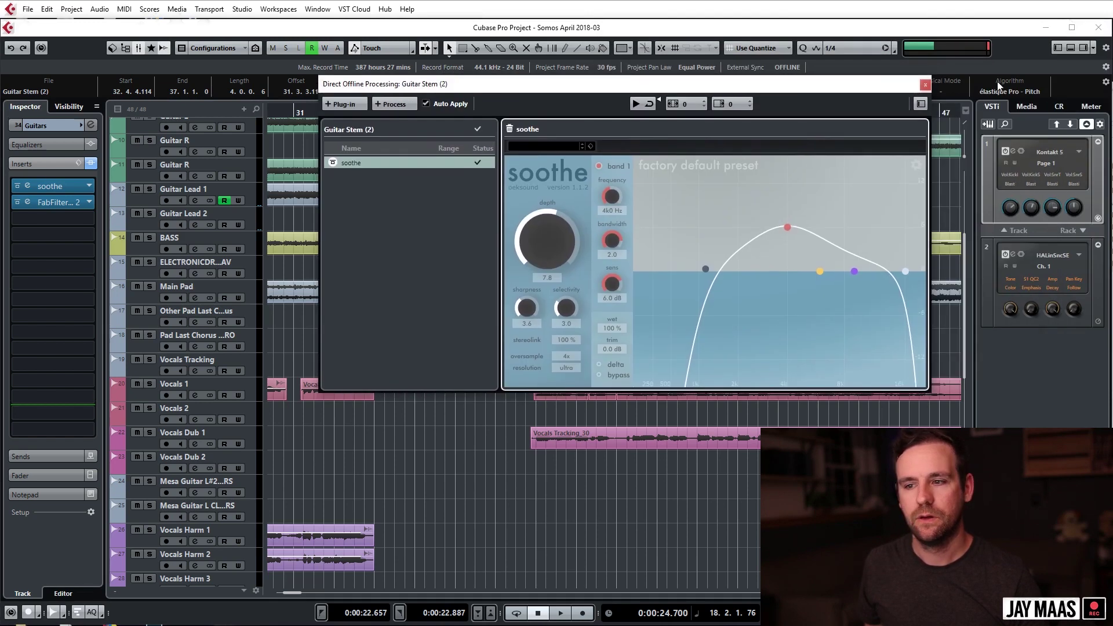
left_click(925, 85)
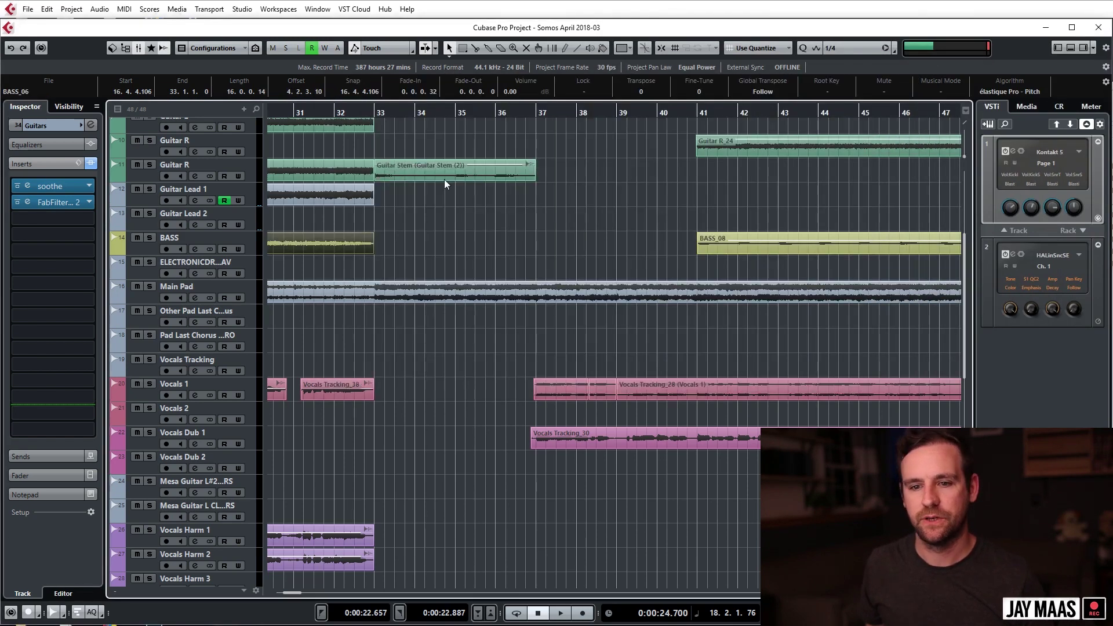
Step: Solo the Guitar R track holding the Guitar Stem event and play it from just before bar 33
left_click(368, 109)
left_click(188, 165)
key("s")
key("space")
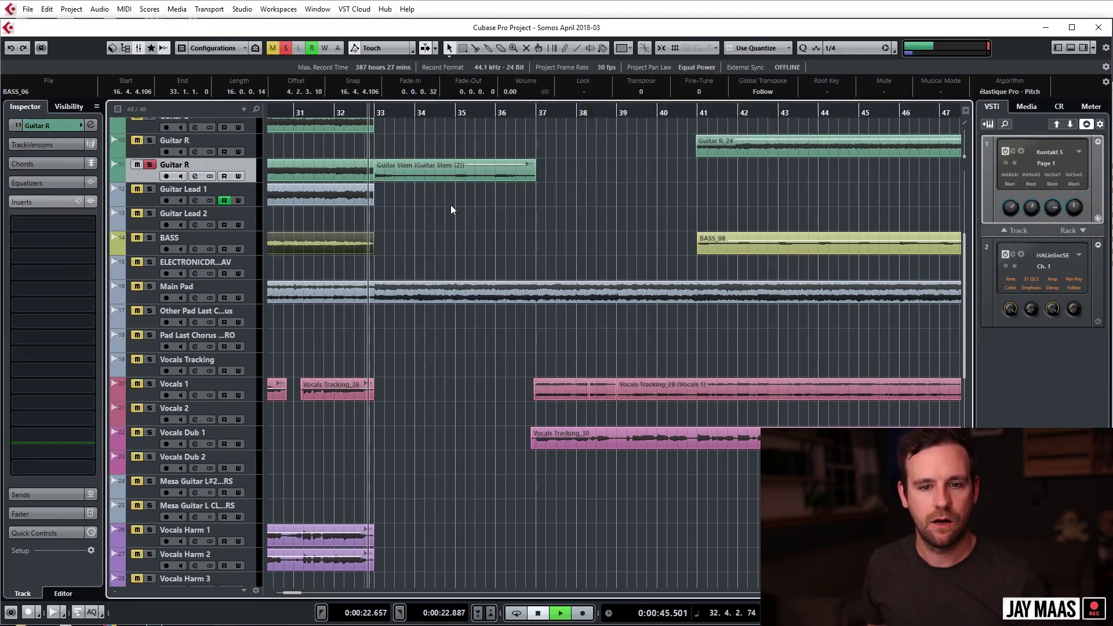
key("space")
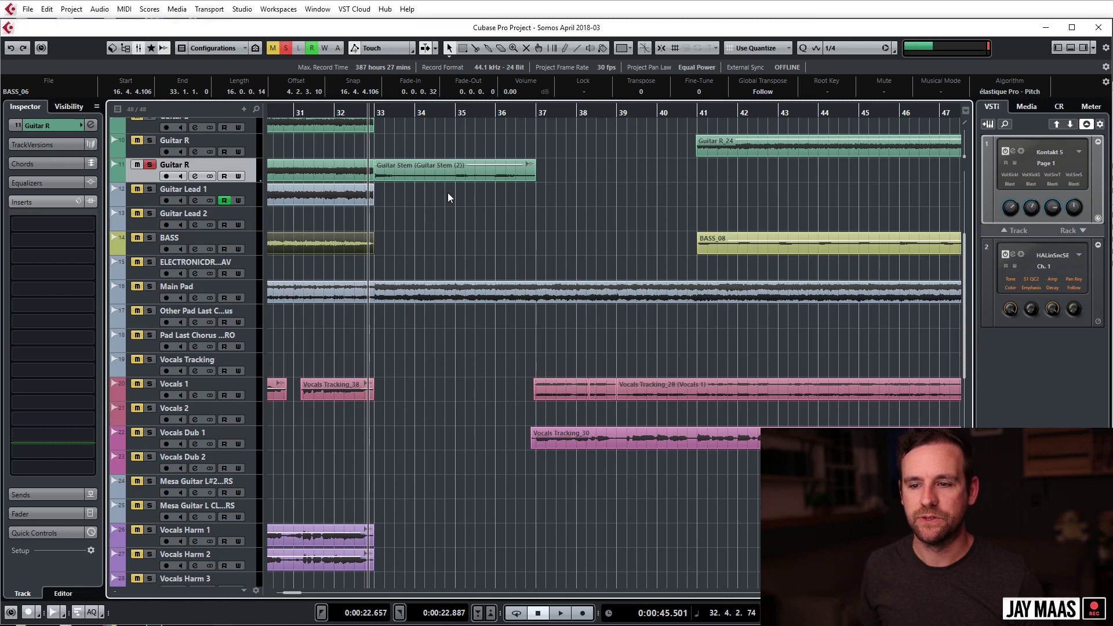
Step: Stop playback and add Crystallizer to the direct offline processing of the Guitar Stem (2) event on Guitar R
key("space")
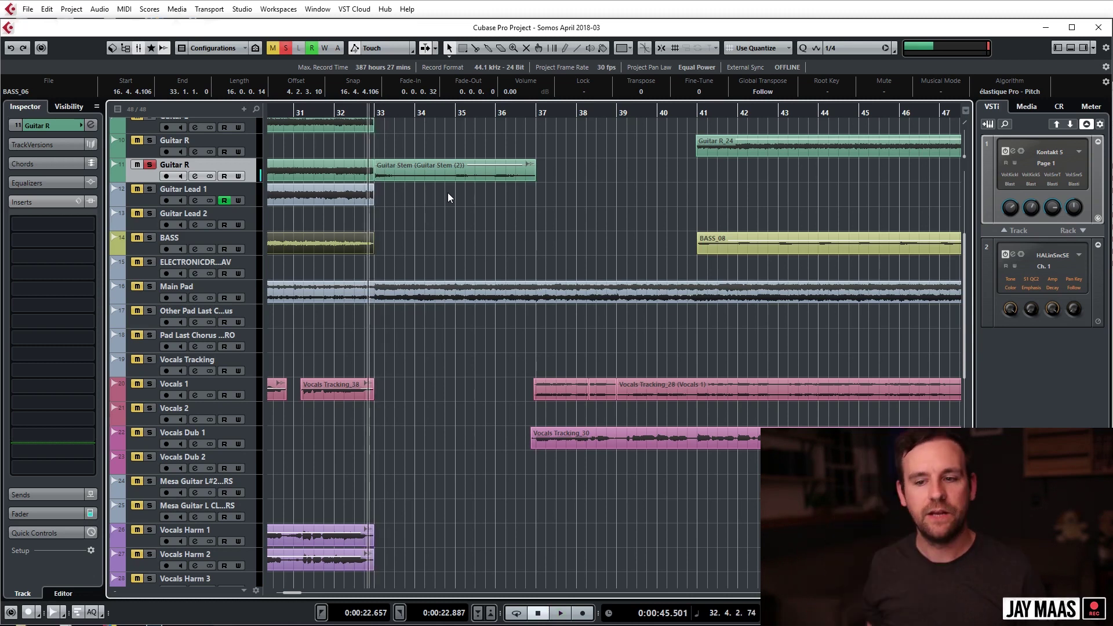
left_click(474, 174)
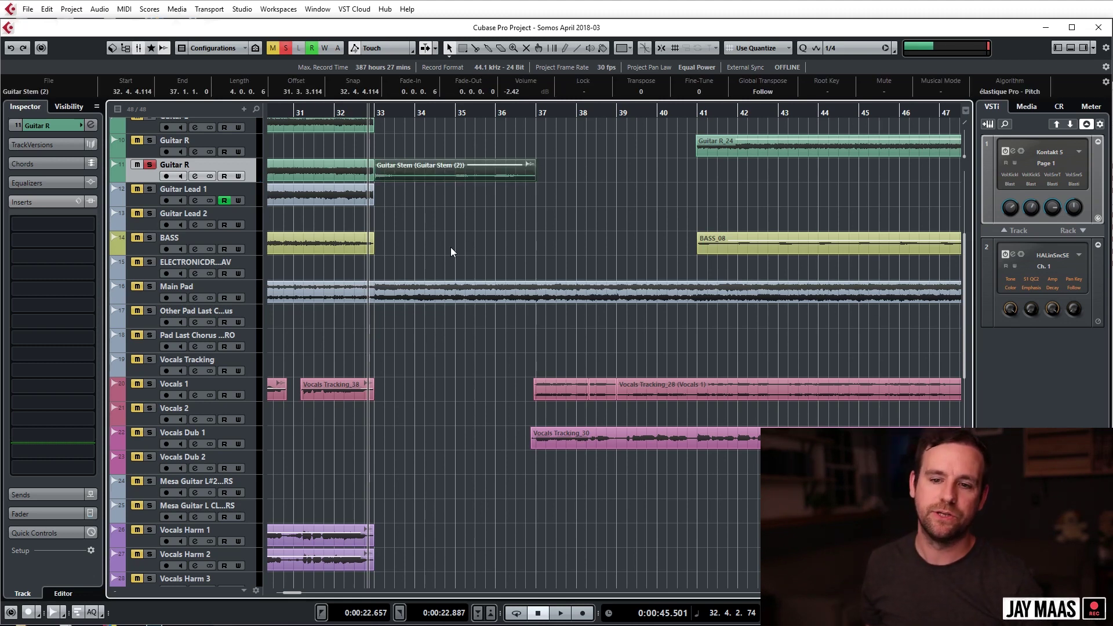
key("F7")
left_click_drag(616, 91, 576, 125)
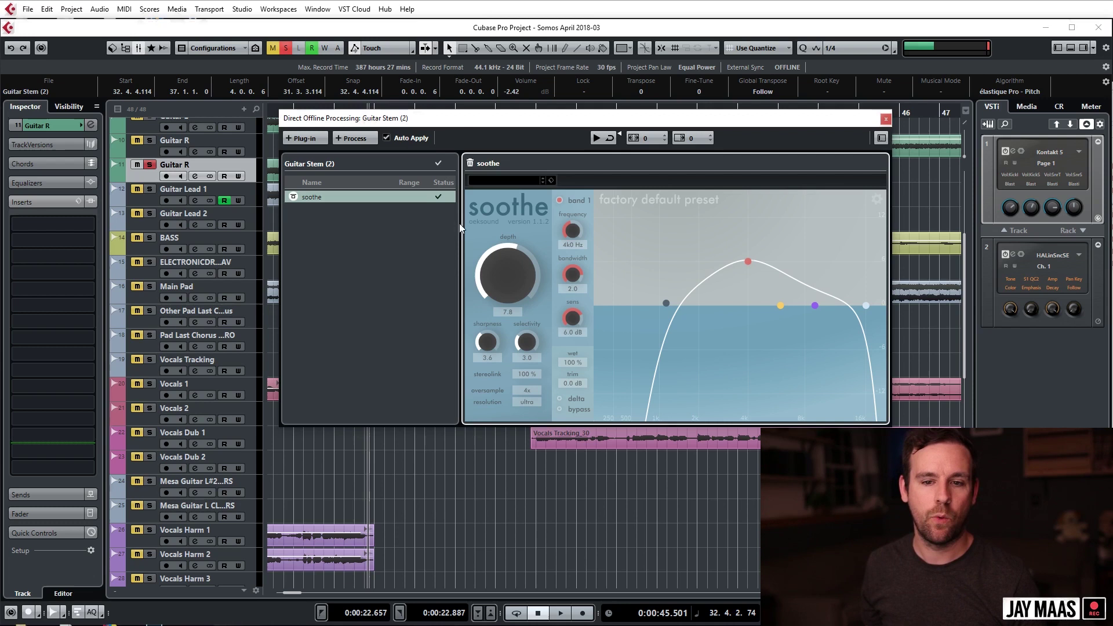
left_click(305, 139)
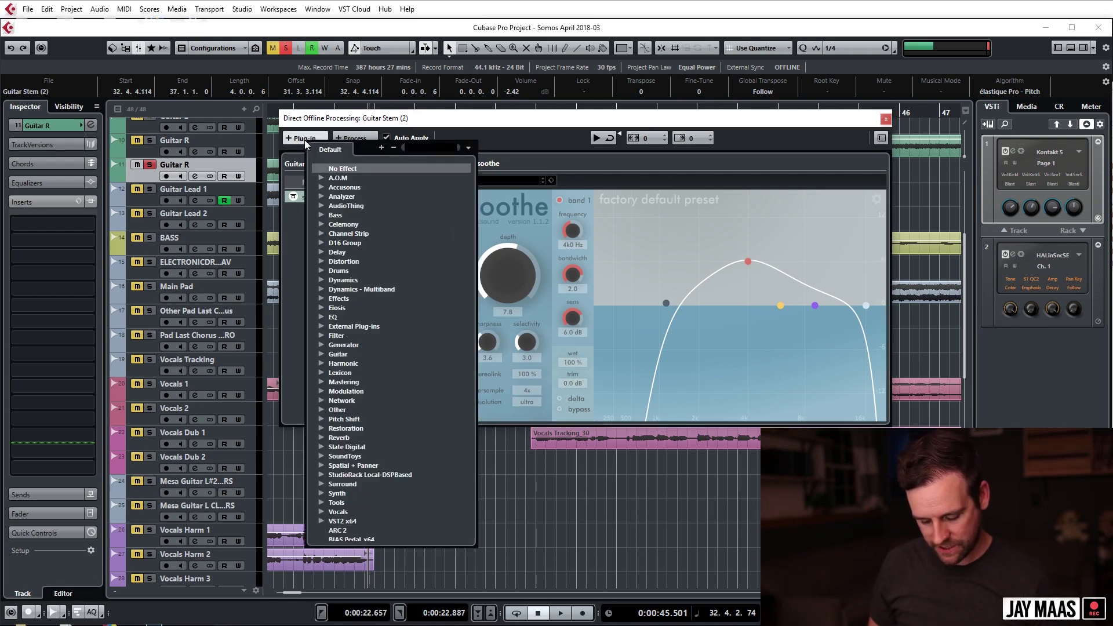
type("cr")
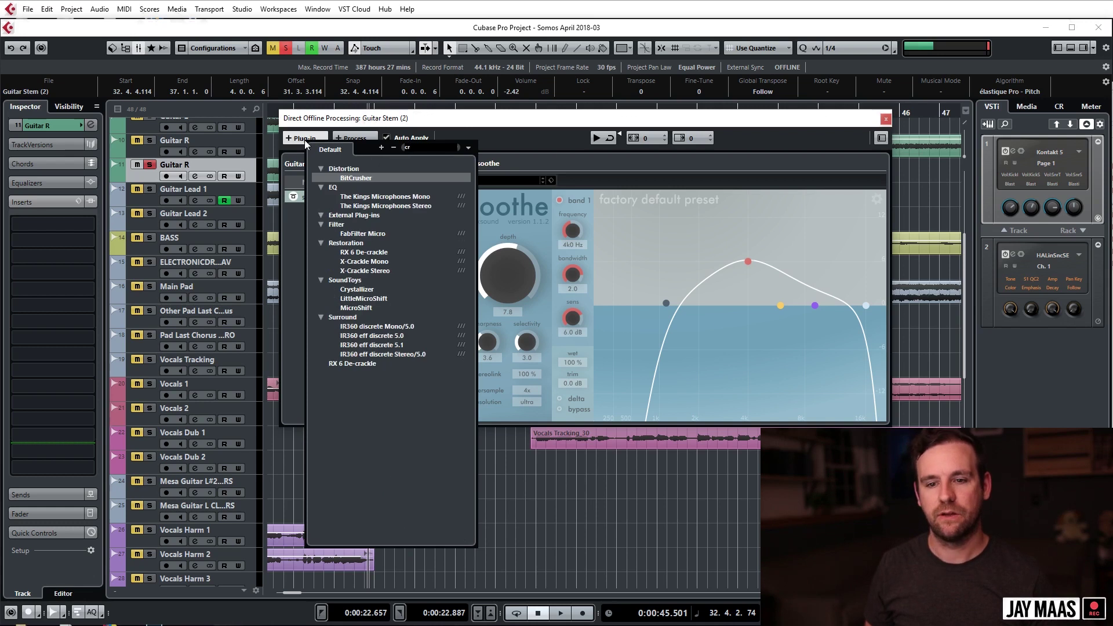
type("ys")
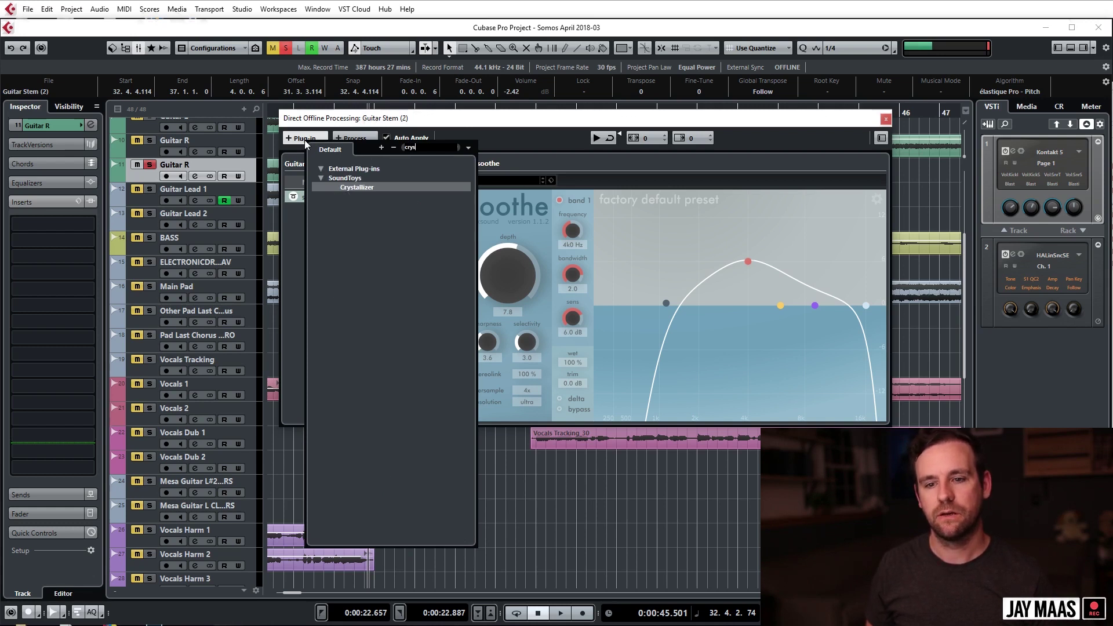
left_click(365, 189)
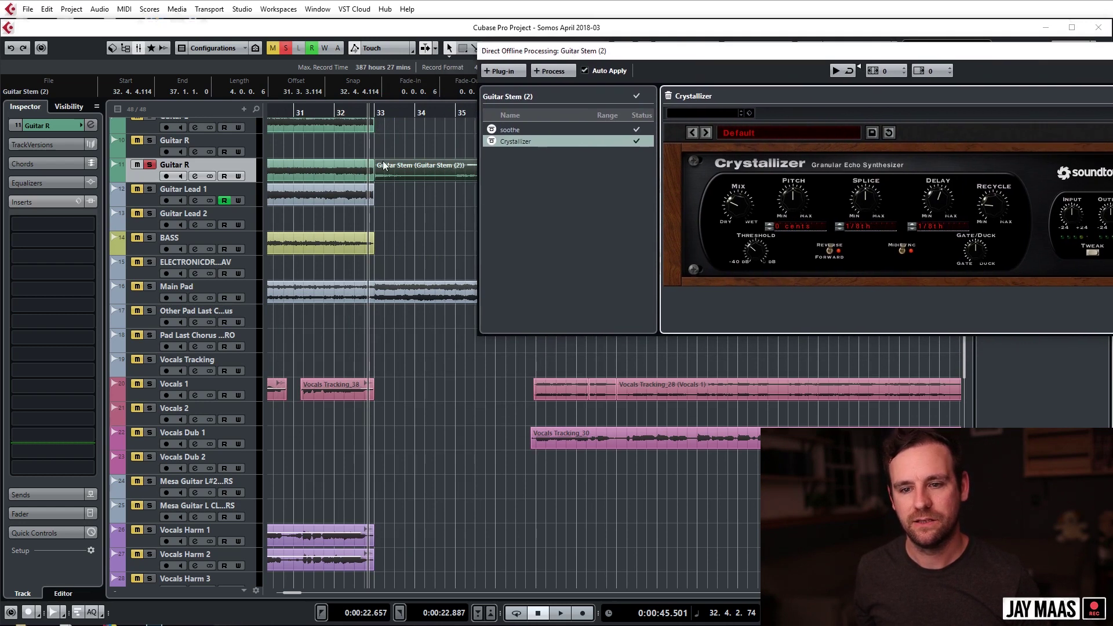
Step: Move the offline processing window clear of the Guitar Stem event and audition the event with Crystallizer
left_click_drag(674, 57, 836, 73)
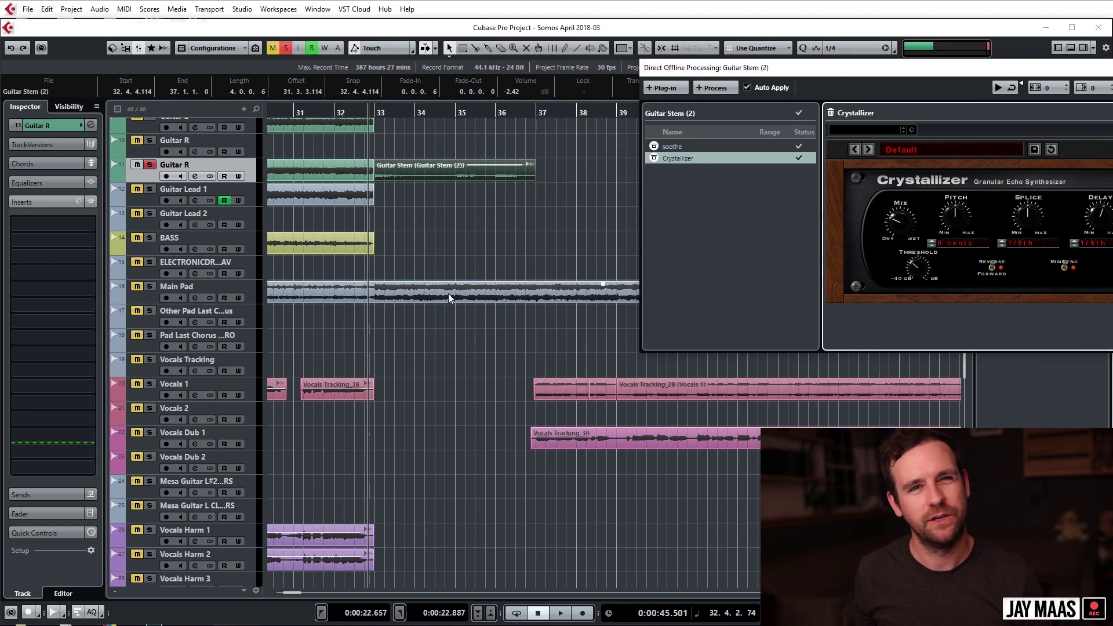
key("space")
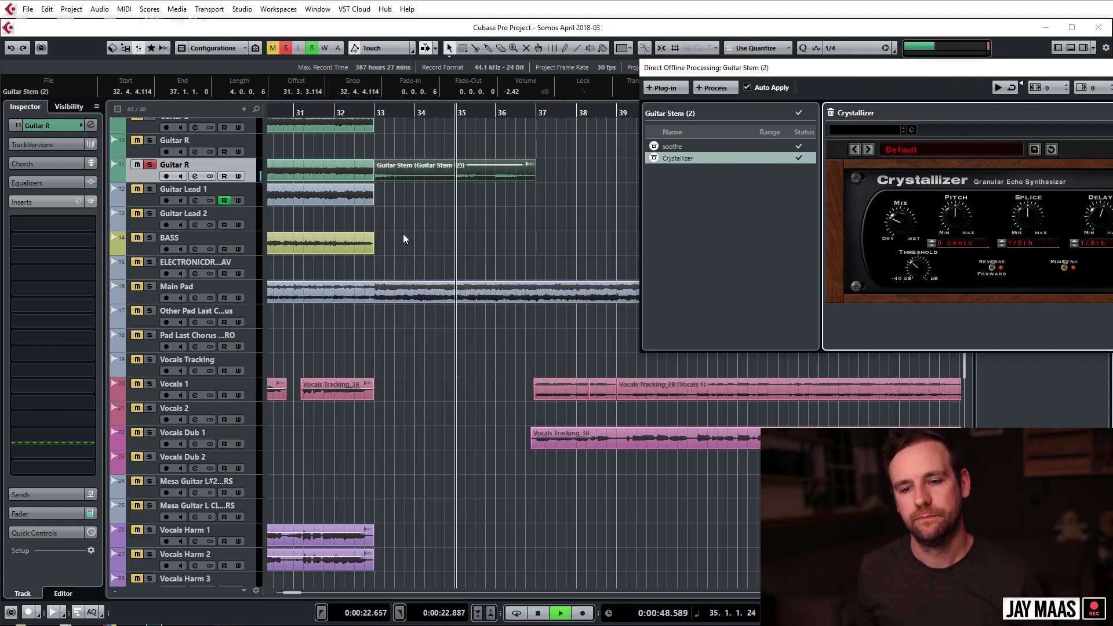
key("space")
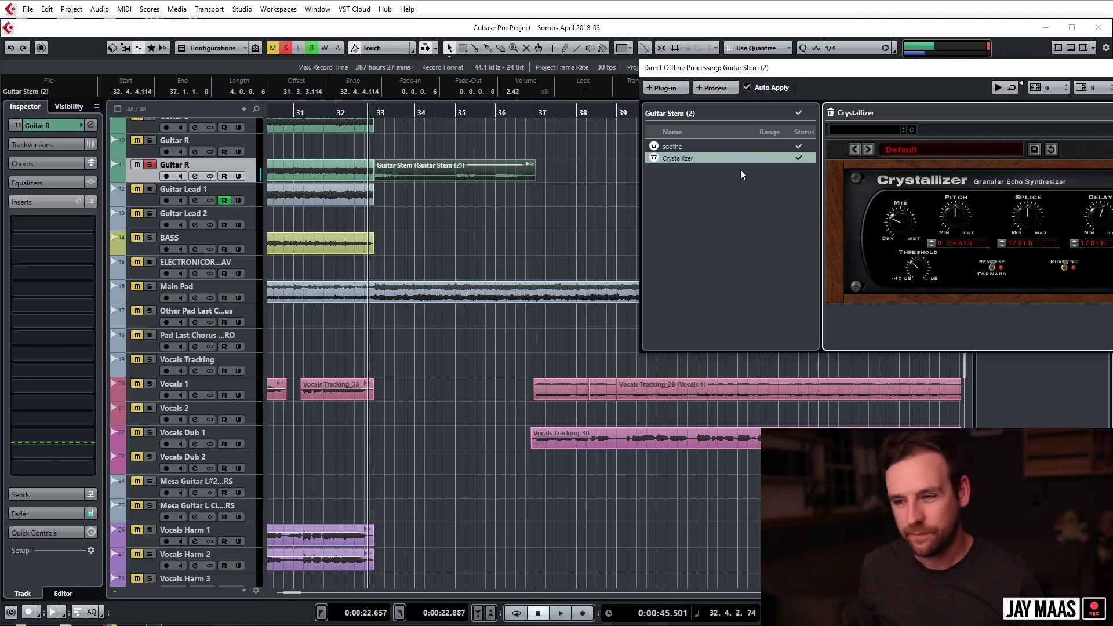
Step: Delete Crystallizer from the Guitar Stem (2) event's offline processing and close the processing window
right_click(675, 156)
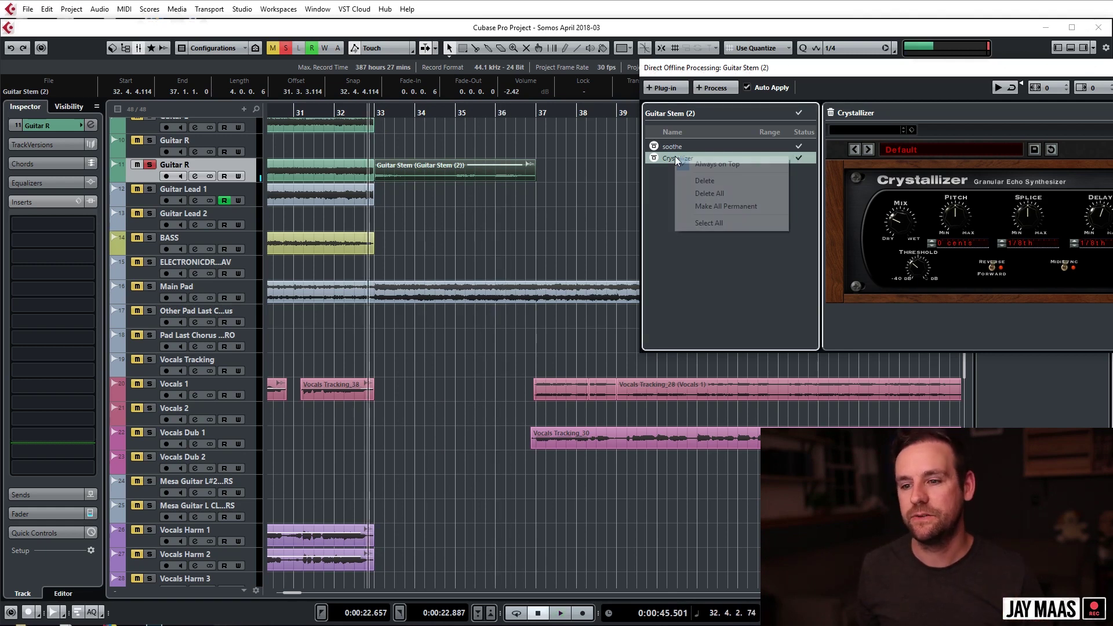
left_click(708, 179)
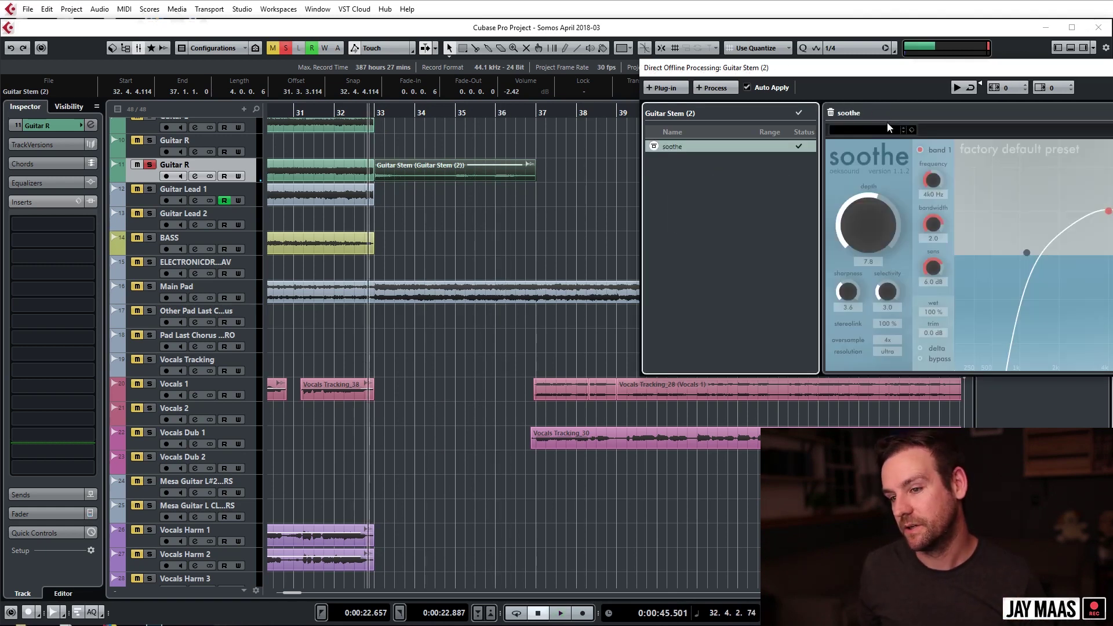
key("F7")
Step: Deselect the Guitar Stem event and unsolo the Guitar R track
left_click(530, 154)
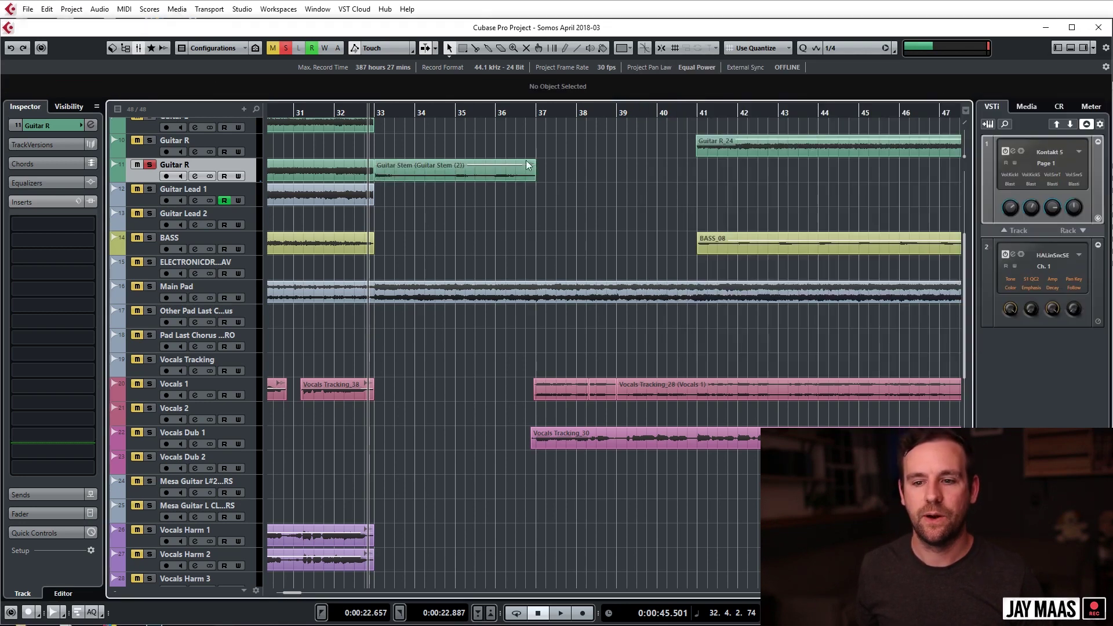
key("s")
scroll(499, 229, "down", 5)
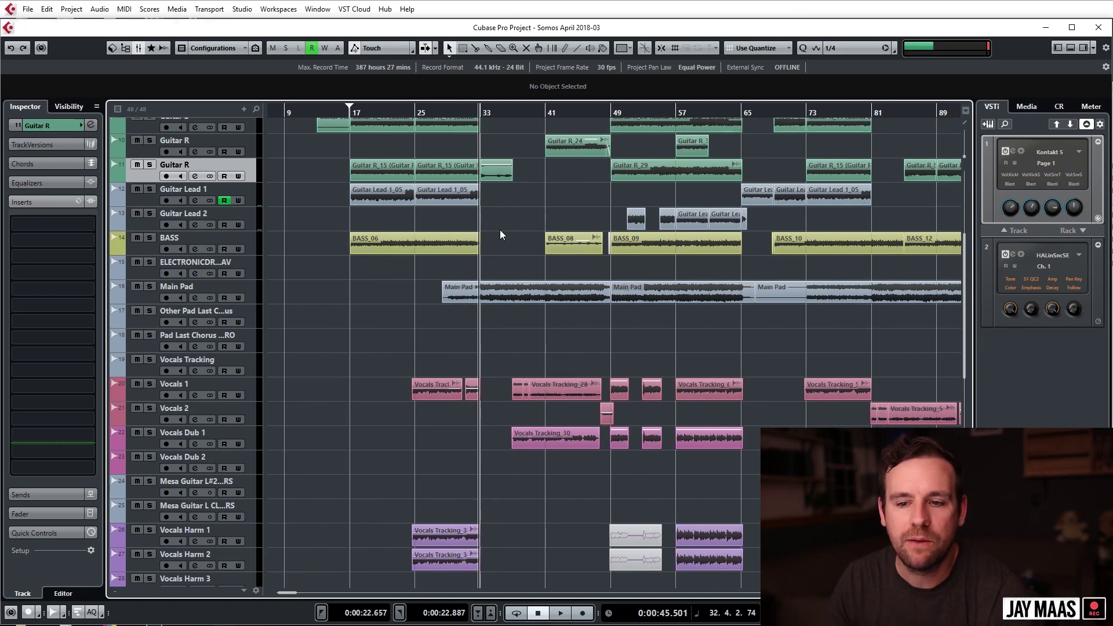
scroll(499, 229, "up", 5)
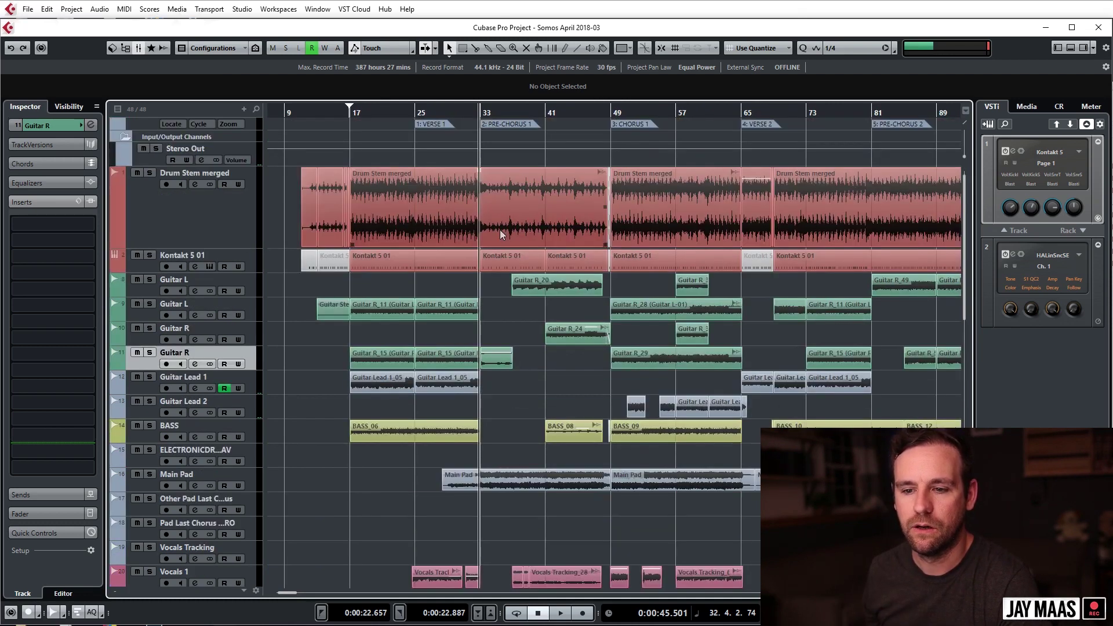
key("g")
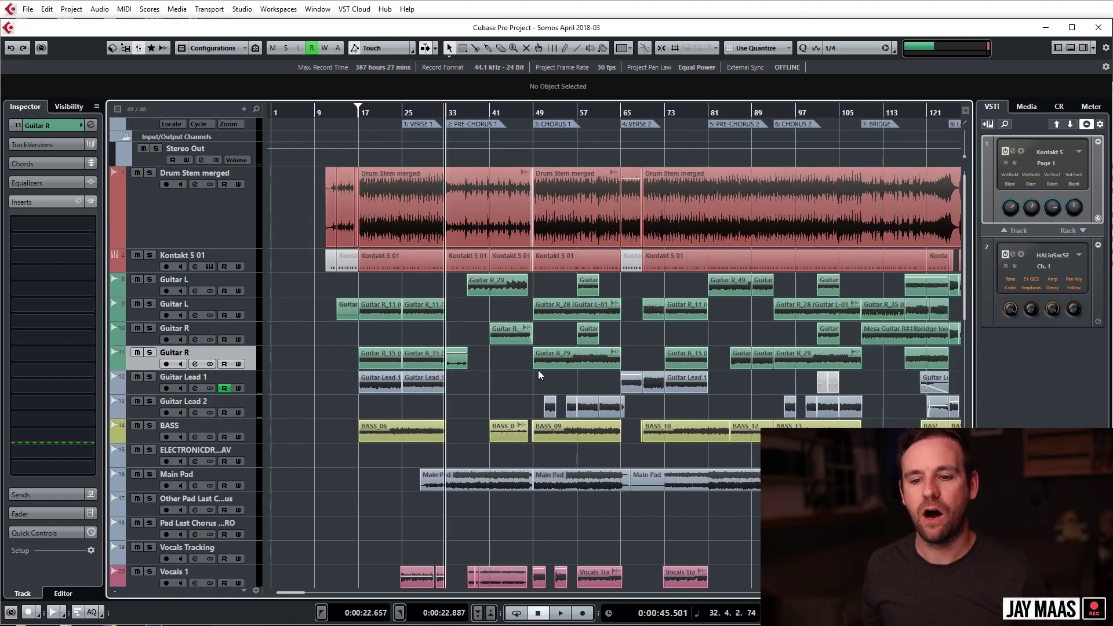
Step: Select the four Guitar L and Guitar R tracks to check their output routing, and select the Guitars group track to view its inserts
scroll(360, 297, "down", 15)
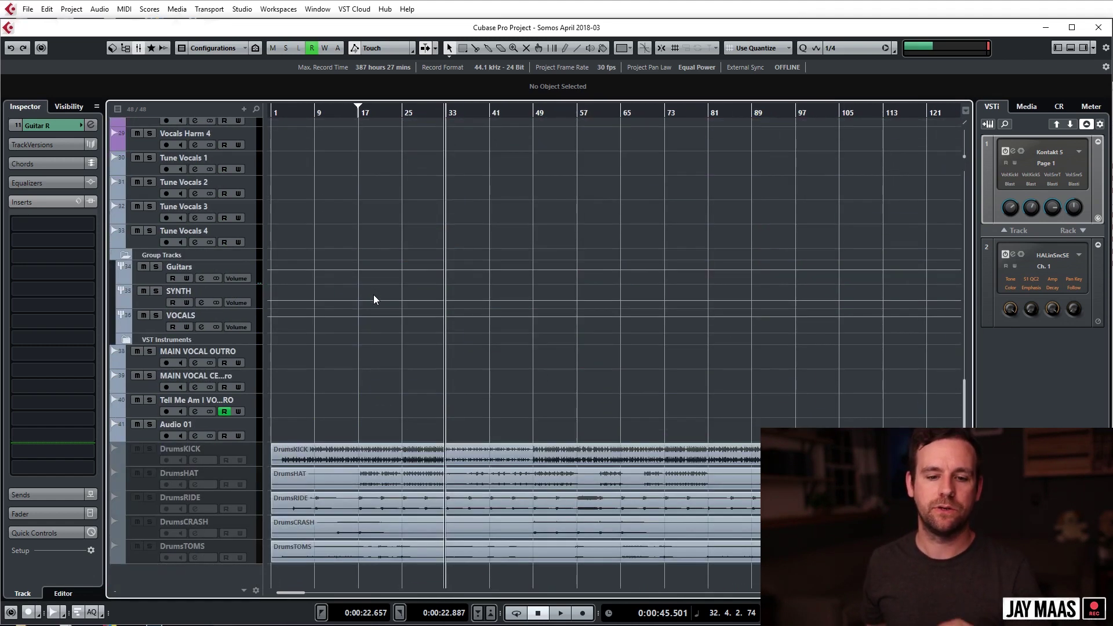
left_click(220, 289)
scroll(279, 292, "up", 10)
scroll(362, 332, "up", 5)
left_click(208, 276)
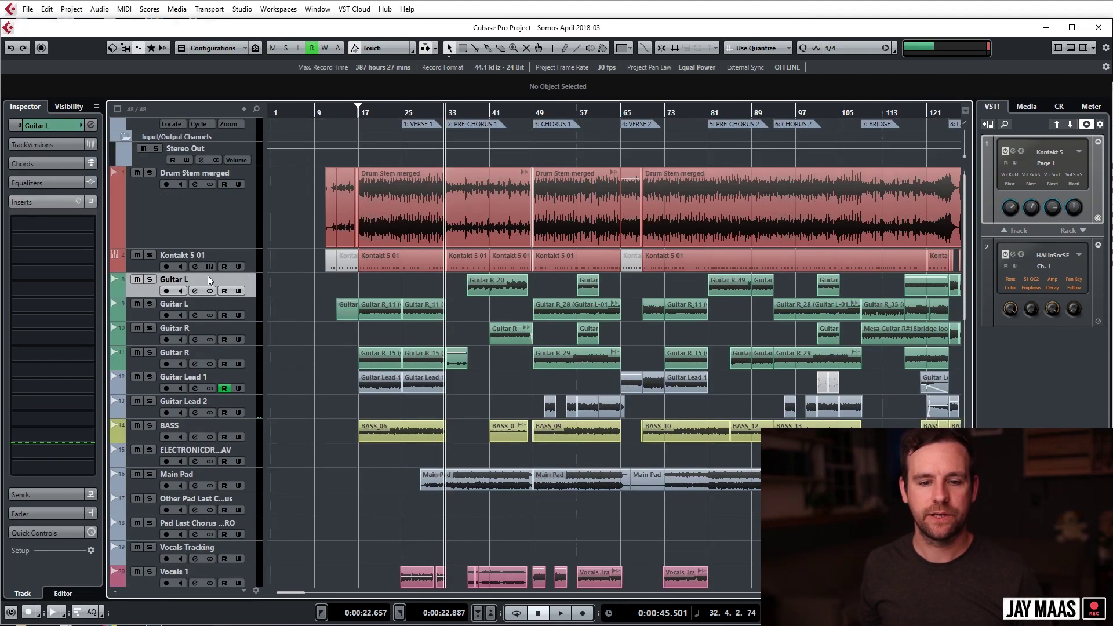
left_click(191, 358, "shift")
left_click(58, 125)
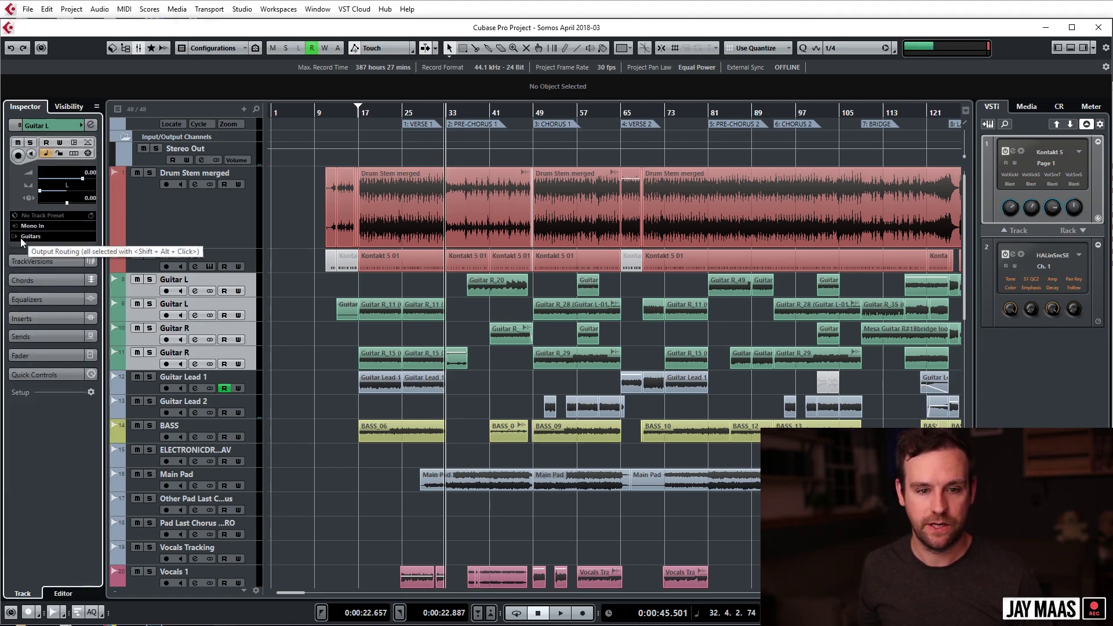
scroll(324, 311, "down", 10)
left_click(221, 268)
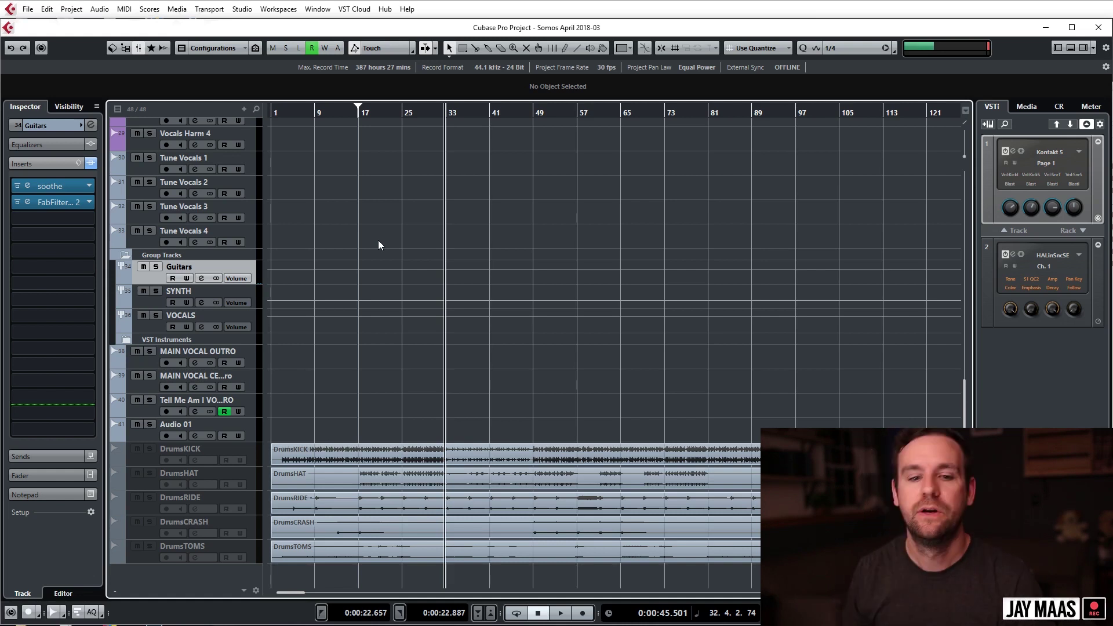
Step: Place the playhead at about bar 31, shortly before Pre-Chorus 1
scroll(378, 240, "up", 12)
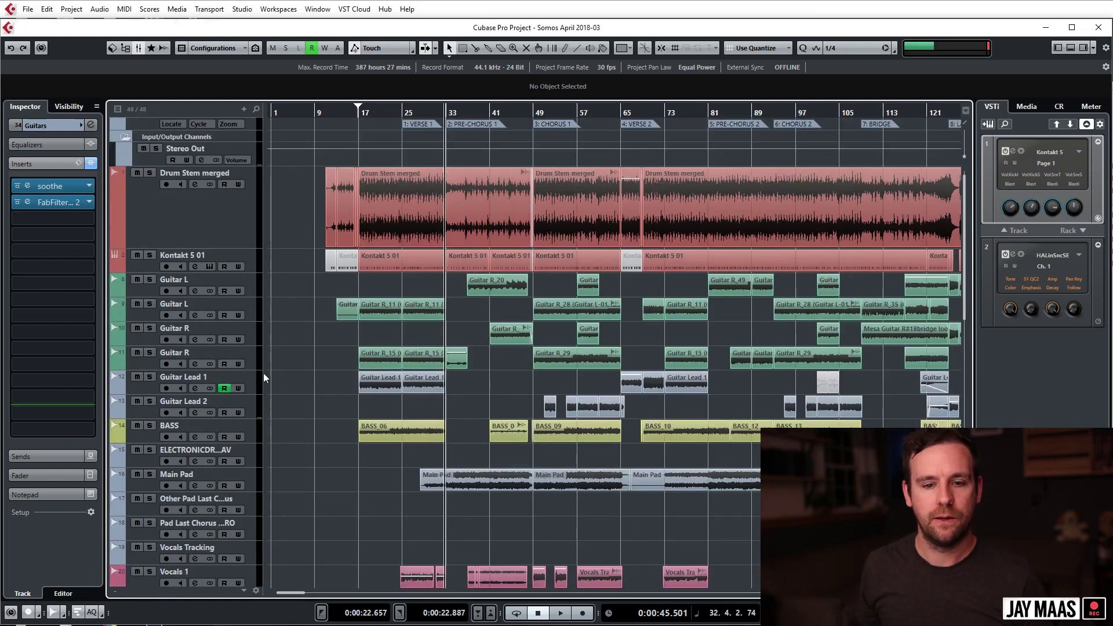
key("h")
key("h")
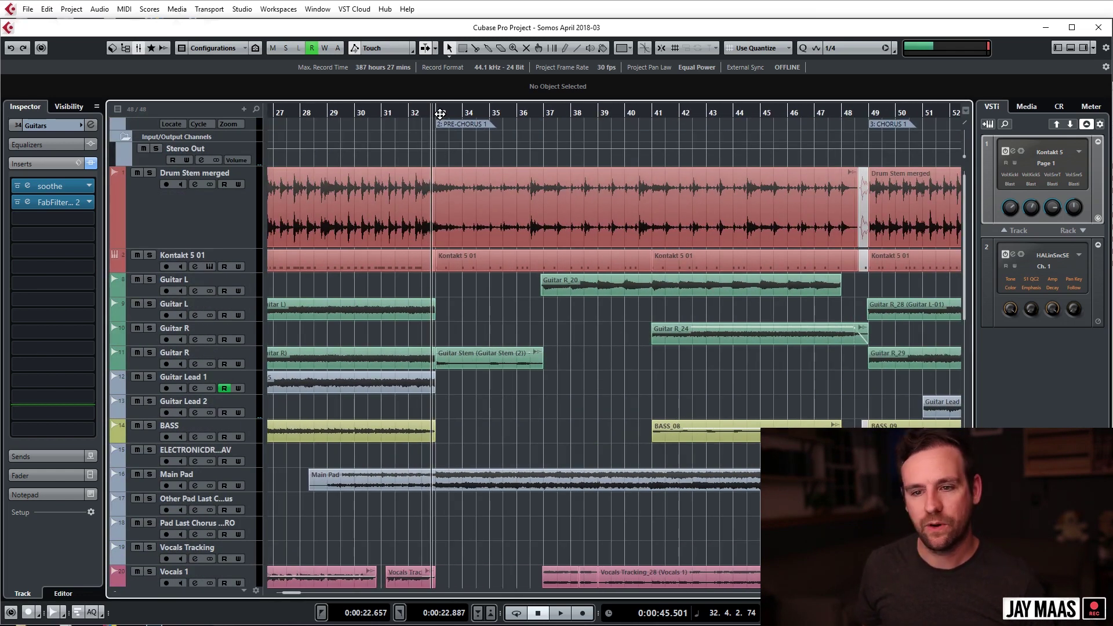
left_click_drag(392, 113, 398, 130)
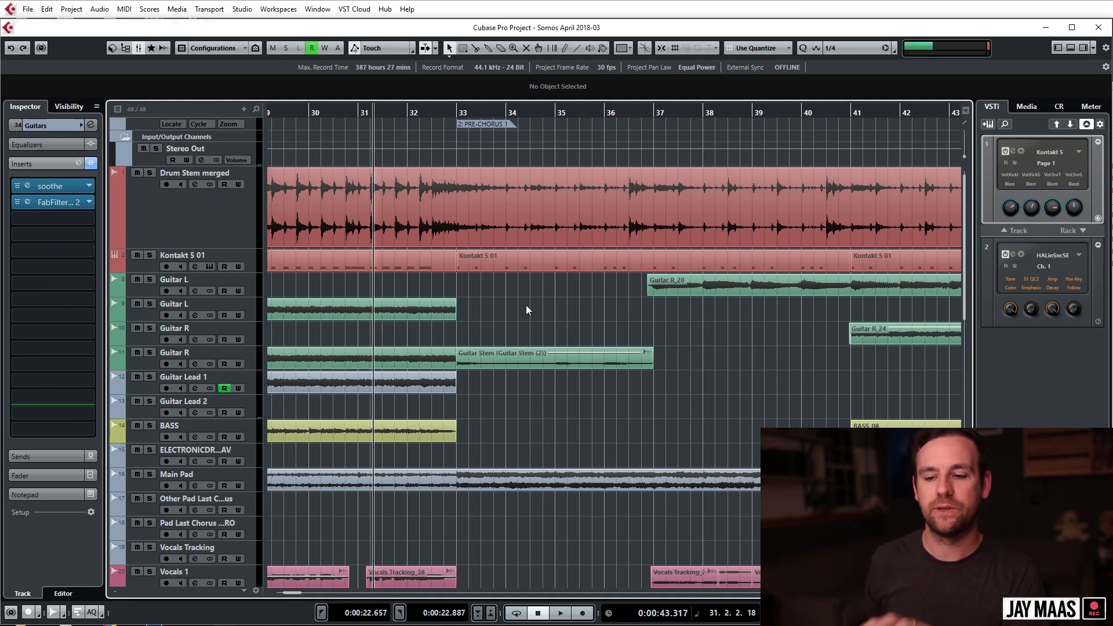
Step: Point out the Guitar Stem (2) event at bar 33 on Guitar R by selecting it, and clear the selection
left_click(540, 352)
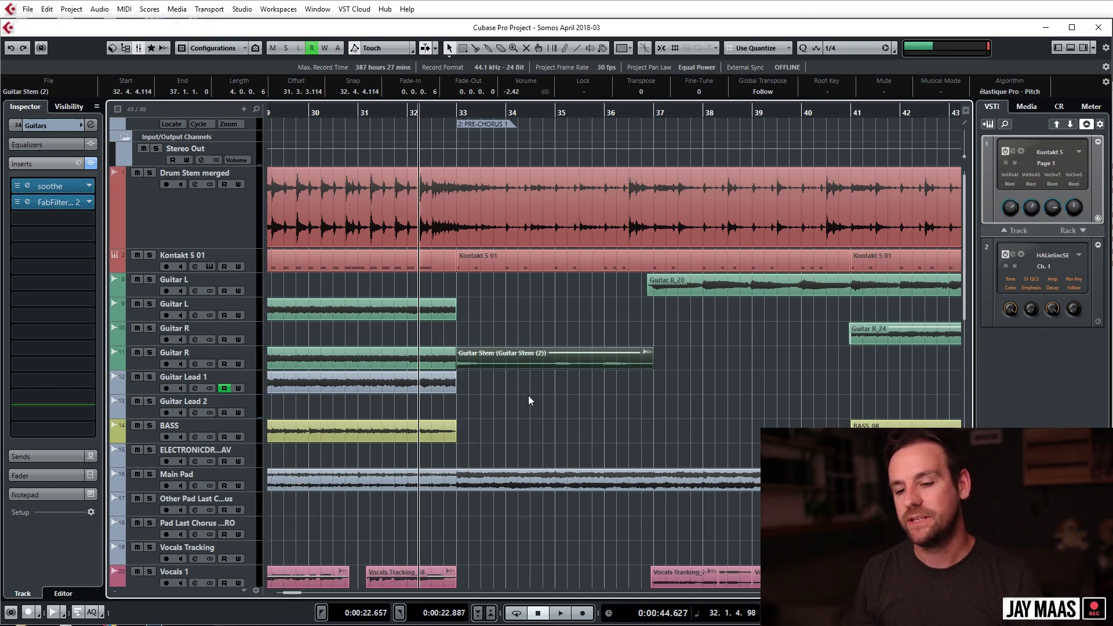
left_click(529, 315)
scroll(528, 317, "down", 3)
key("h")
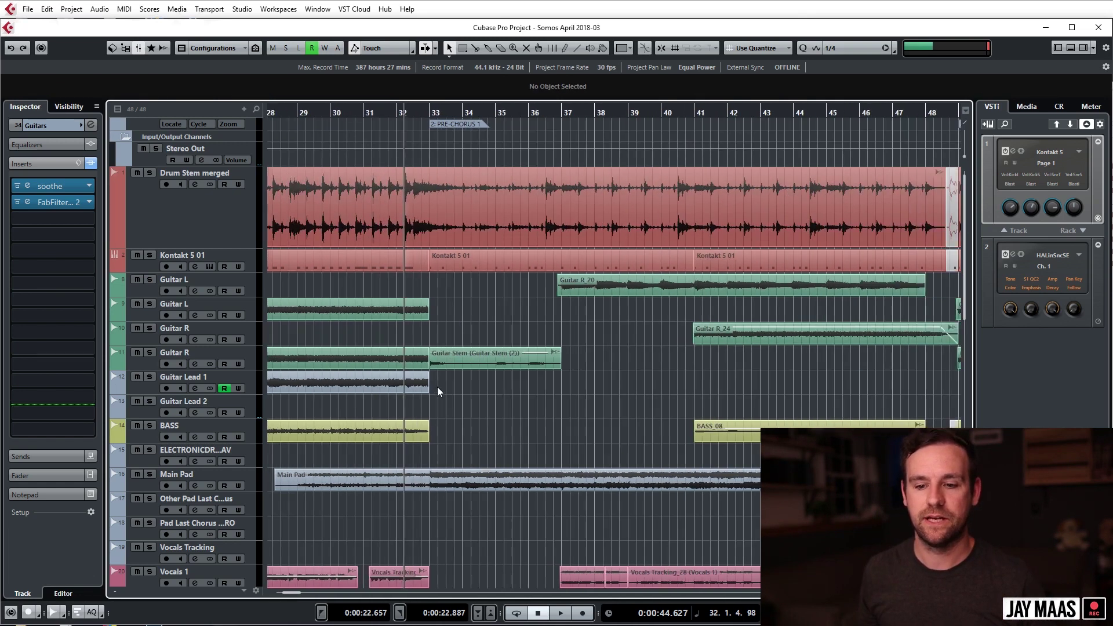
left_click_drag(462, 270, 501, 399)
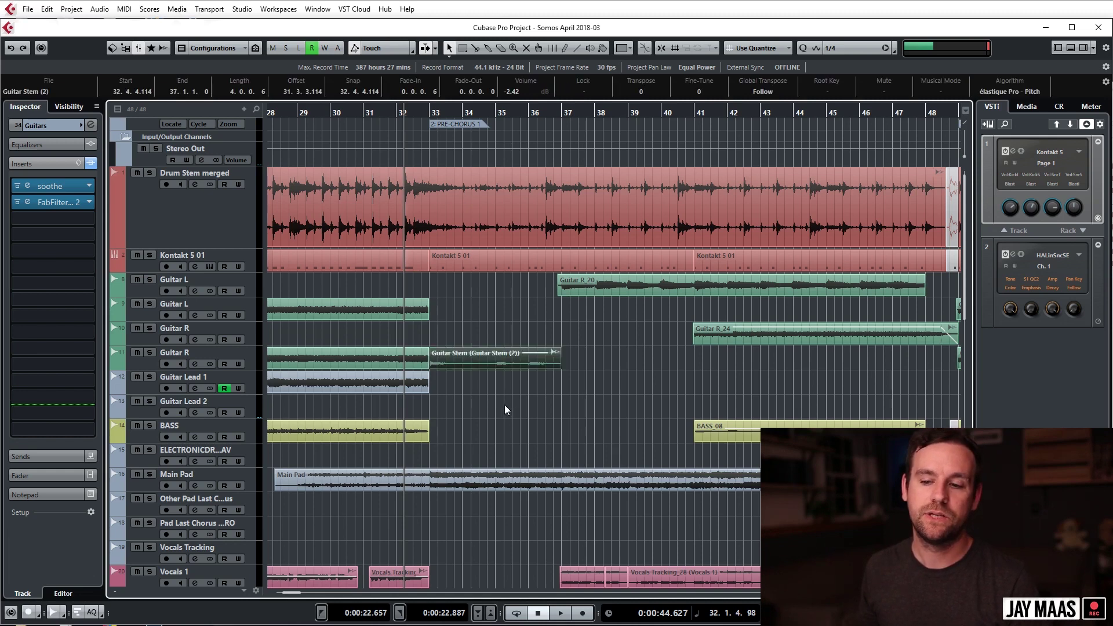
left_click(511, 322)
Step: Select the Guitar L-01 event in Chorus 1, place the playhead at about bar 54, and examine the event's soothe offline processing
key("g")
key("g")
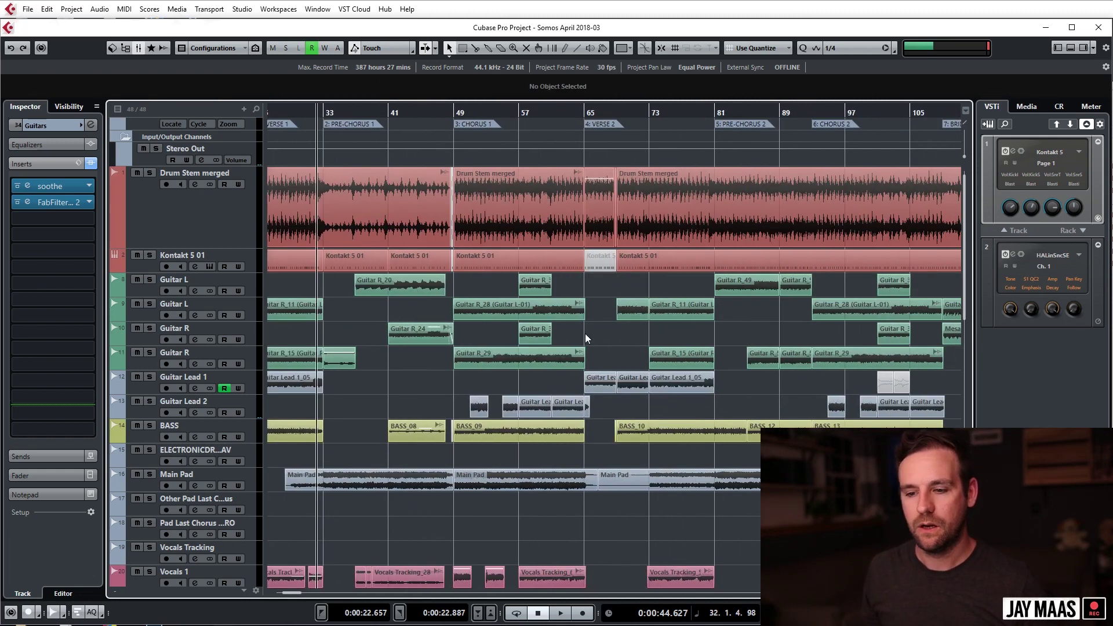
left_click(509, 298)
left_click(494, 112)
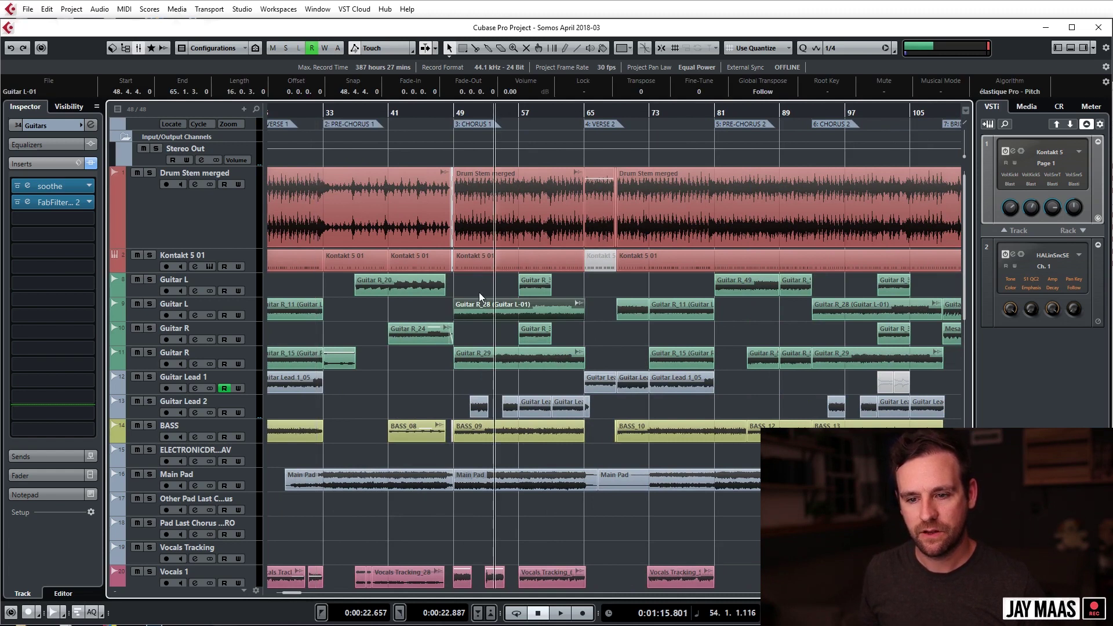
key("F7")
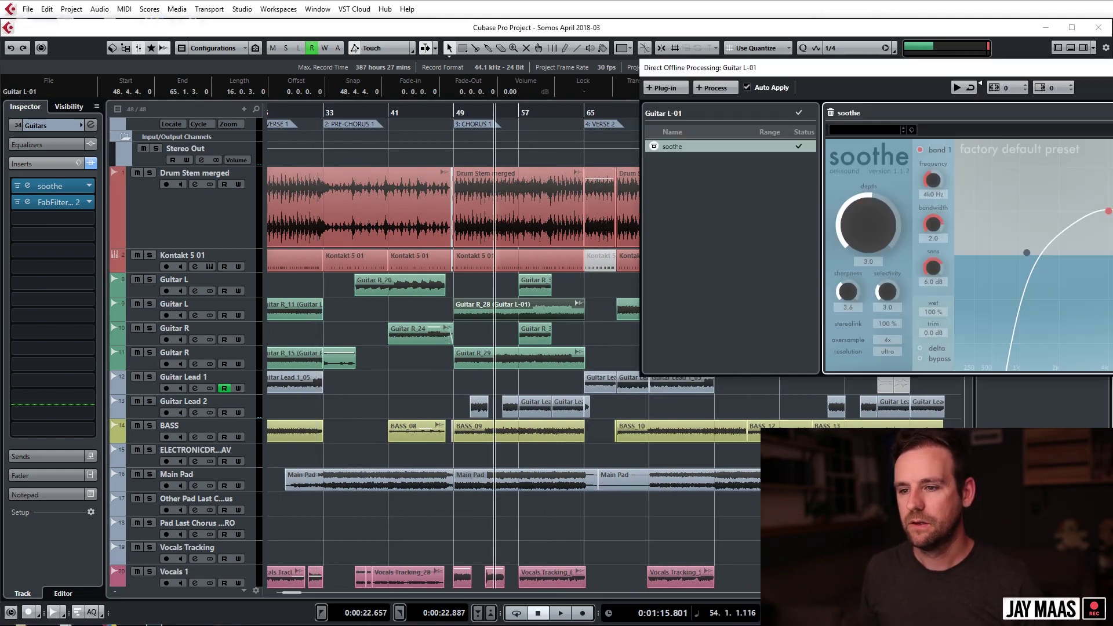
key("F7")
Step: Return the playhead to just before bar 17, where the bass part starts
scroll(655, 362, "up", 3)
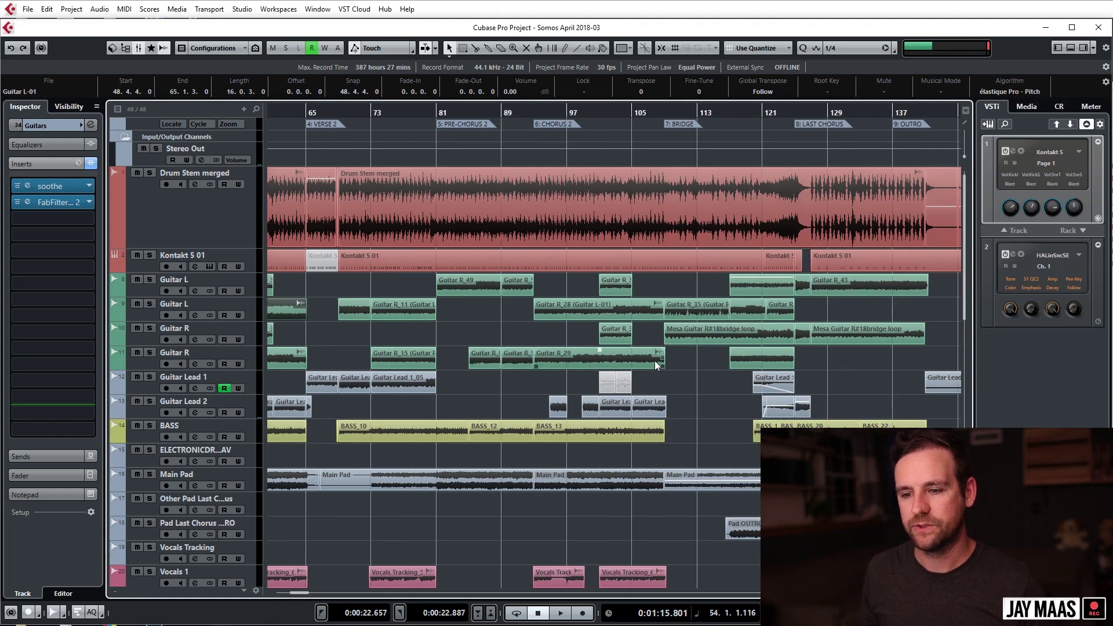
scroll(574, 380, "up", 3)
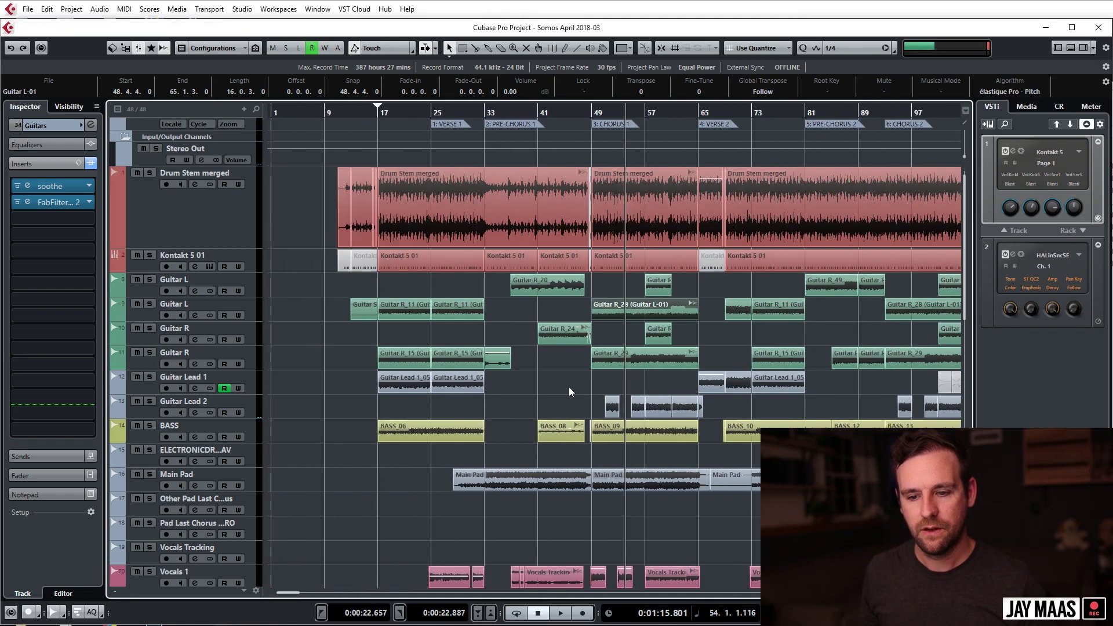
scroll(401, 445, "left", 10)
left_click(316, 114)
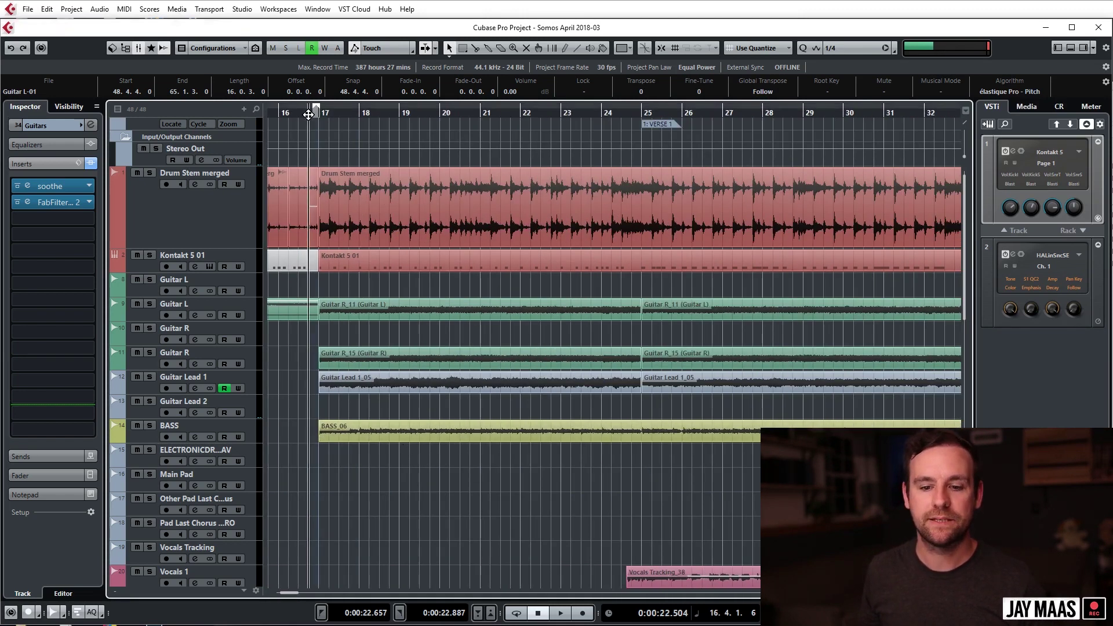
Step: Solo the BASS track, fine-tune the playhead just before bar 17, and show the track's inserts
left_click(203, 420)
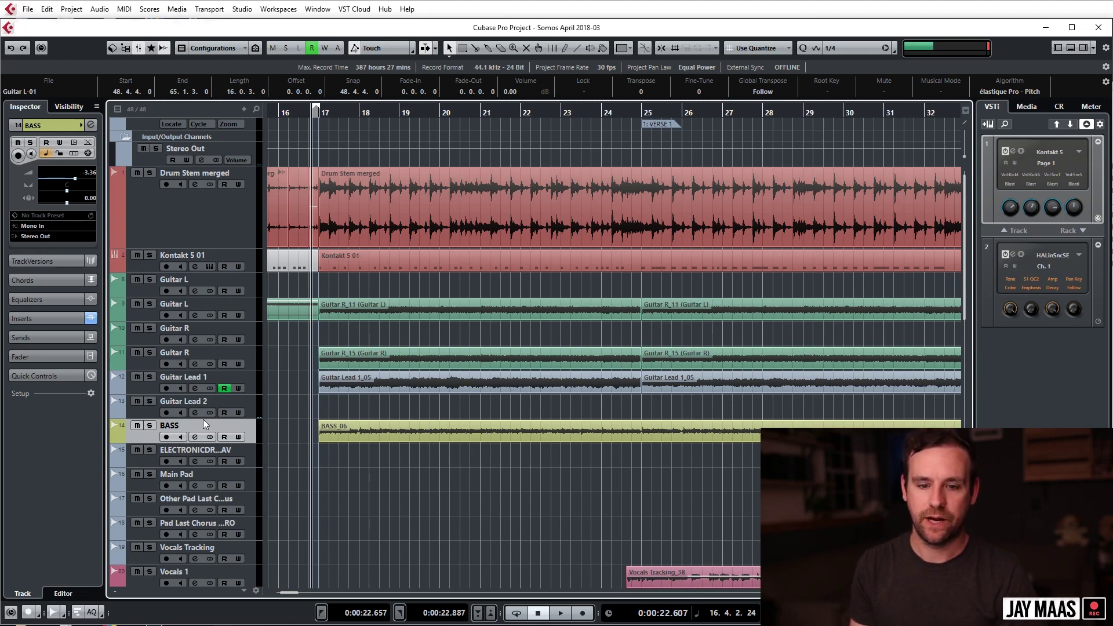
key("s")
left_click_drag(331, 111, 323, 141)
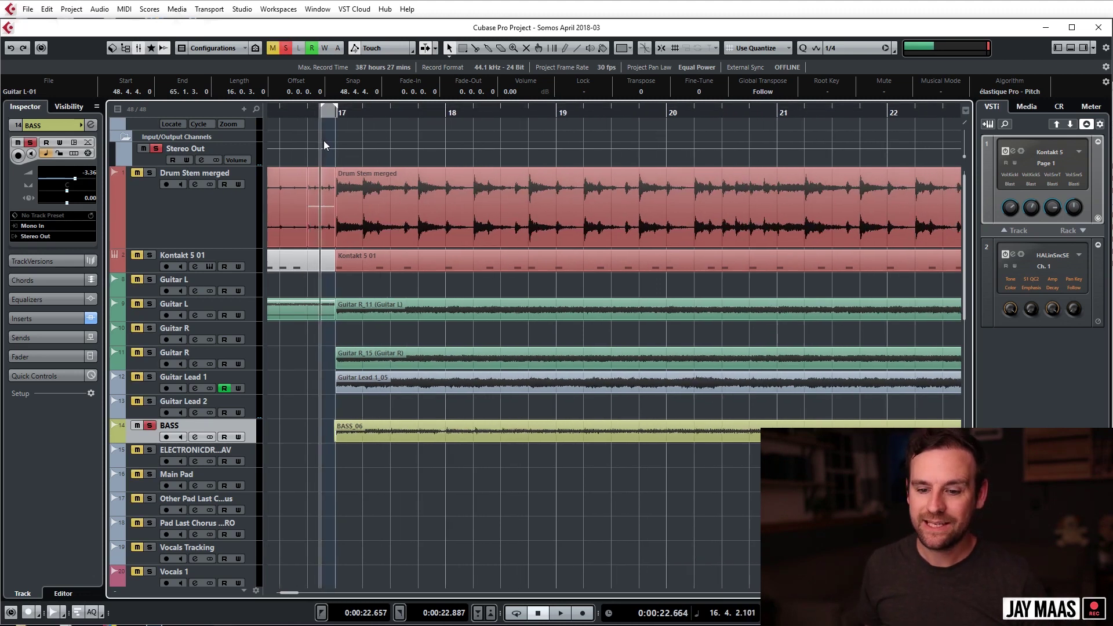
left_click(51, 318)
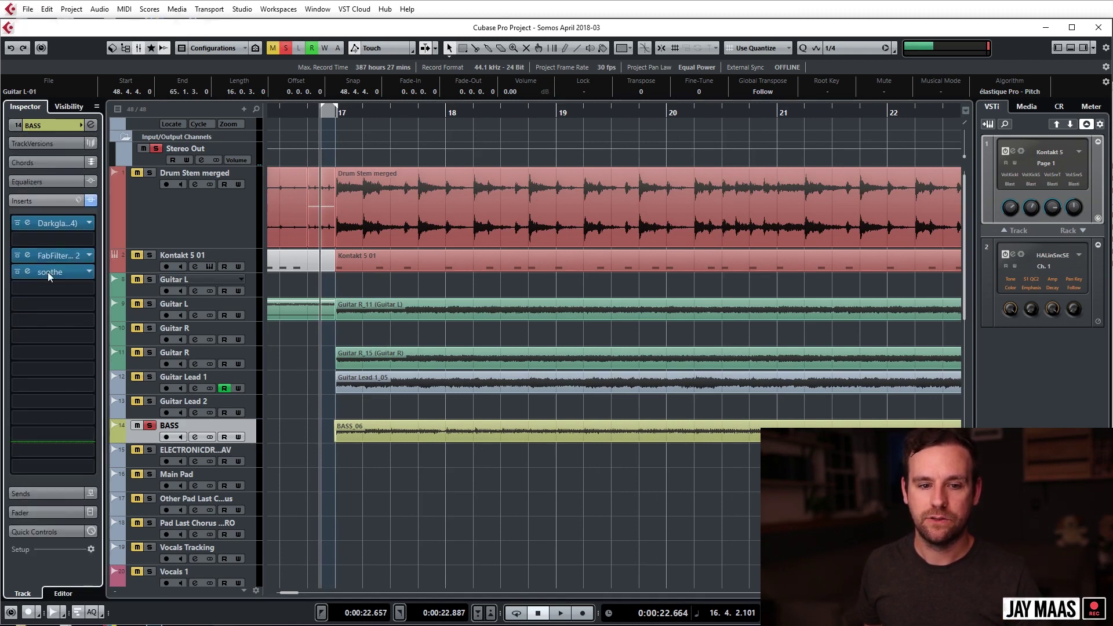
Step: Examine the FabFilter Pro-Q 2 curve on the BASS track, close it, and open the Darkglass Ultra insert
left_click(35, 254)
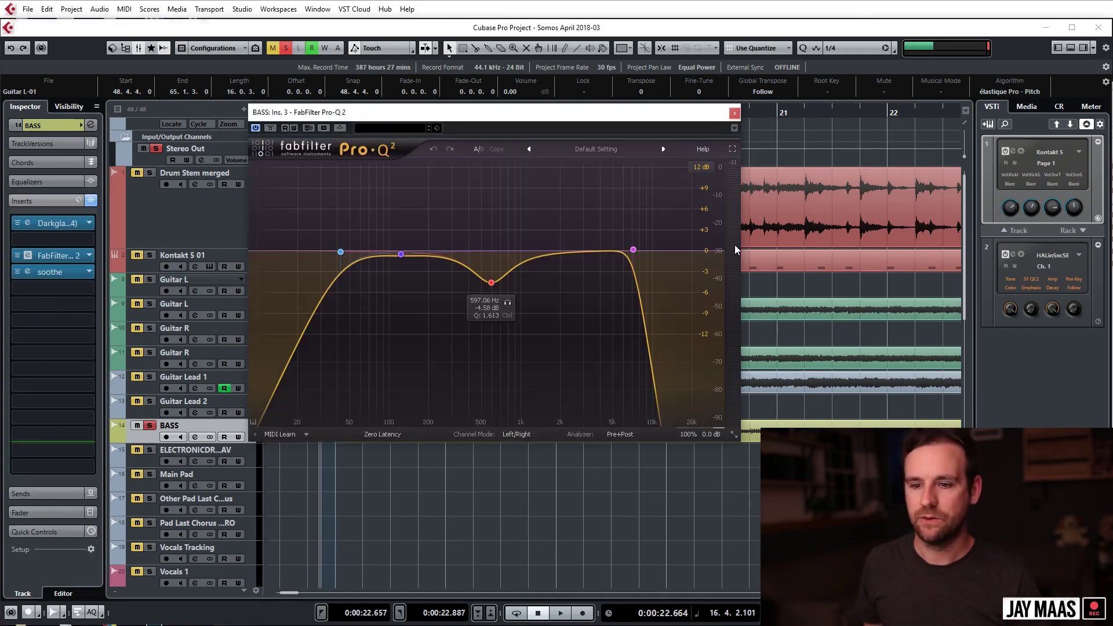
left_click(733, 108)
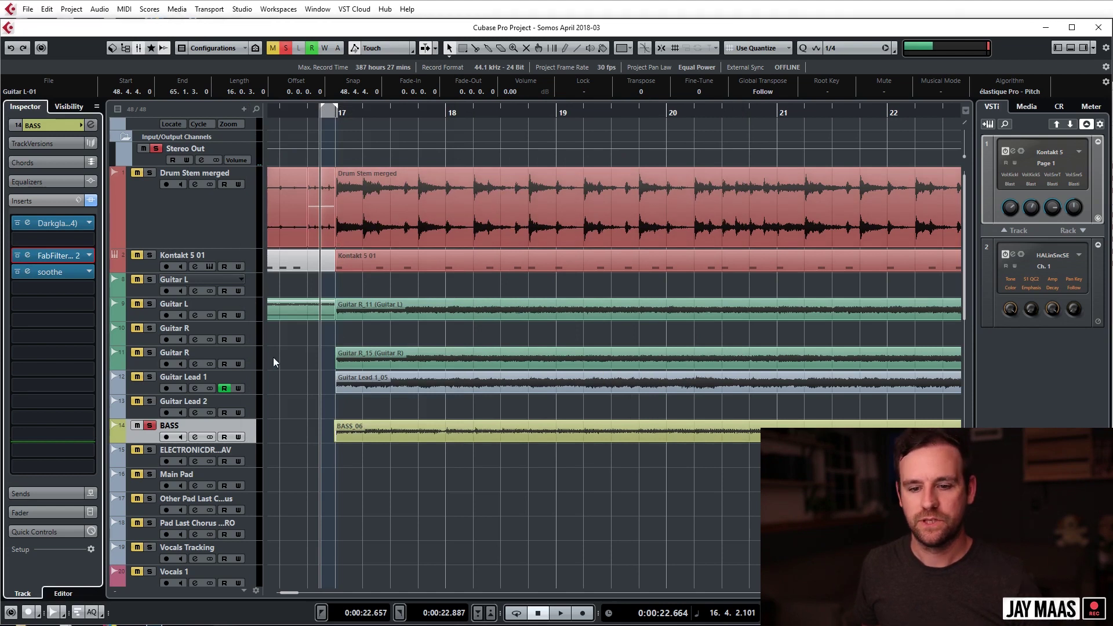
left_click(28, 224)
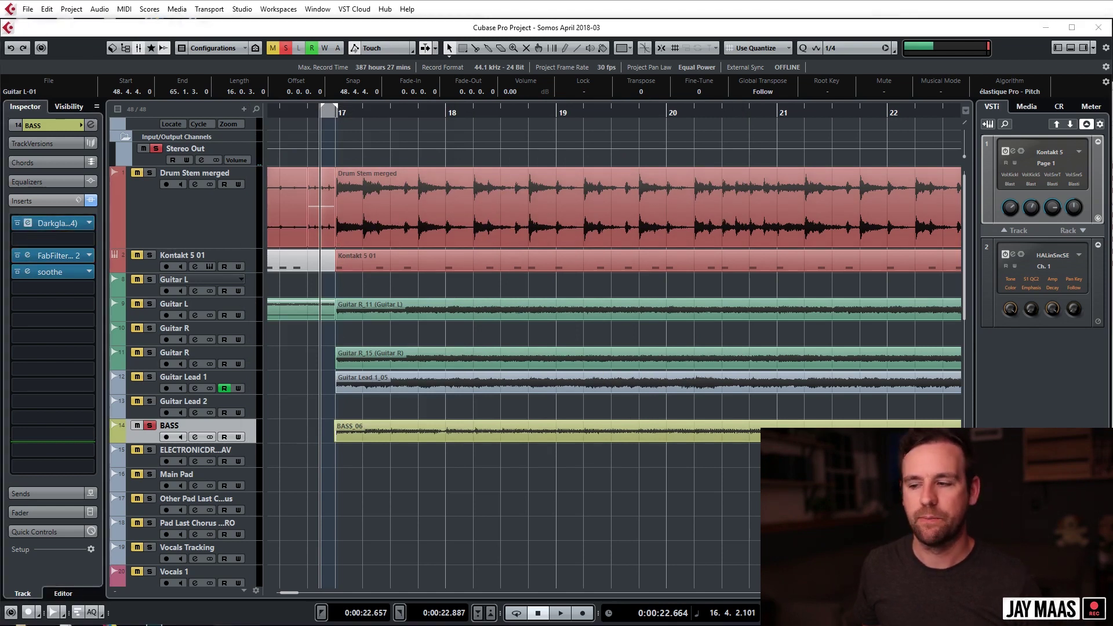
Step: Play the soloed bass from just before bar 17, bypass and re-enable Darkglass Ultra while listening, and stop playback
mouse_move(449, 106)
left_mouse_down()
mouse_move(429, 106)
mouse_move(450, 107)
left_mouse_up()
key("space")
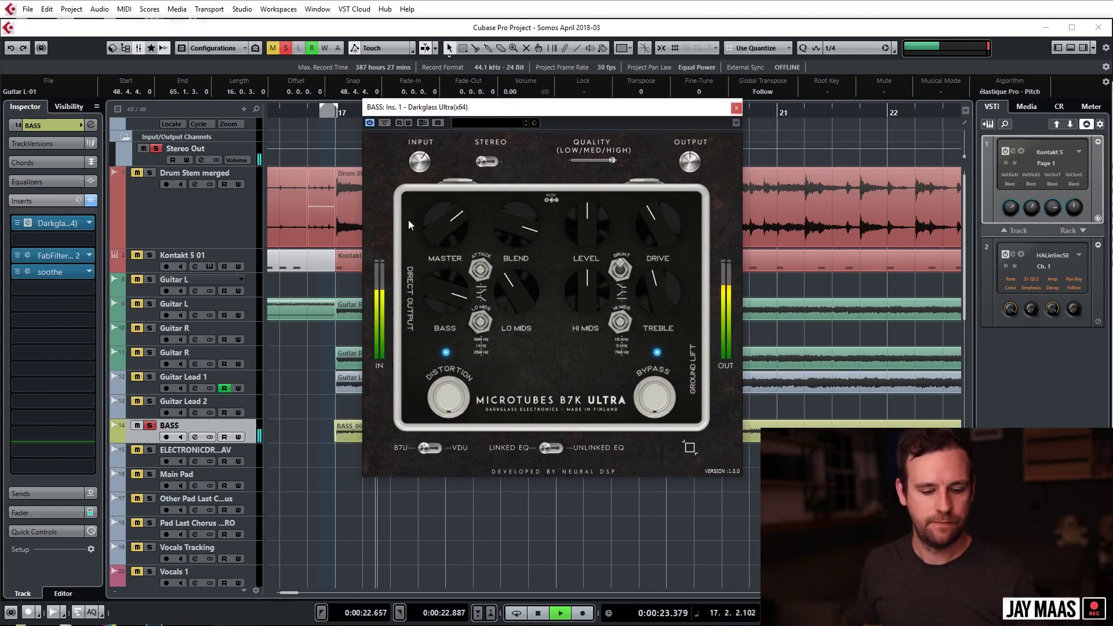
left_click(385, 123)
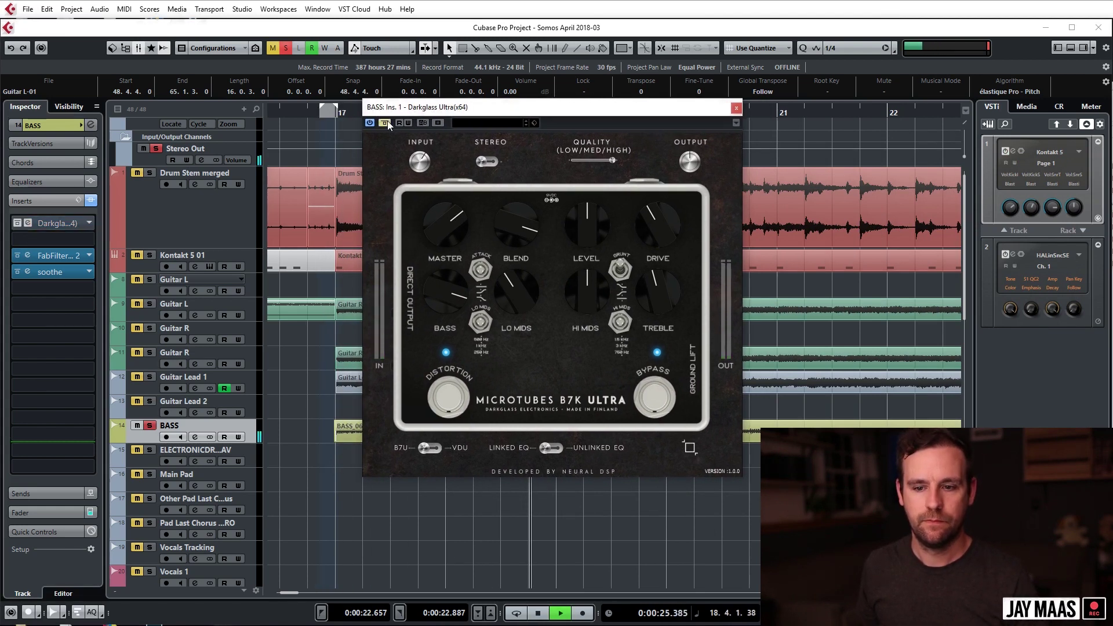
left_click(385, 123)
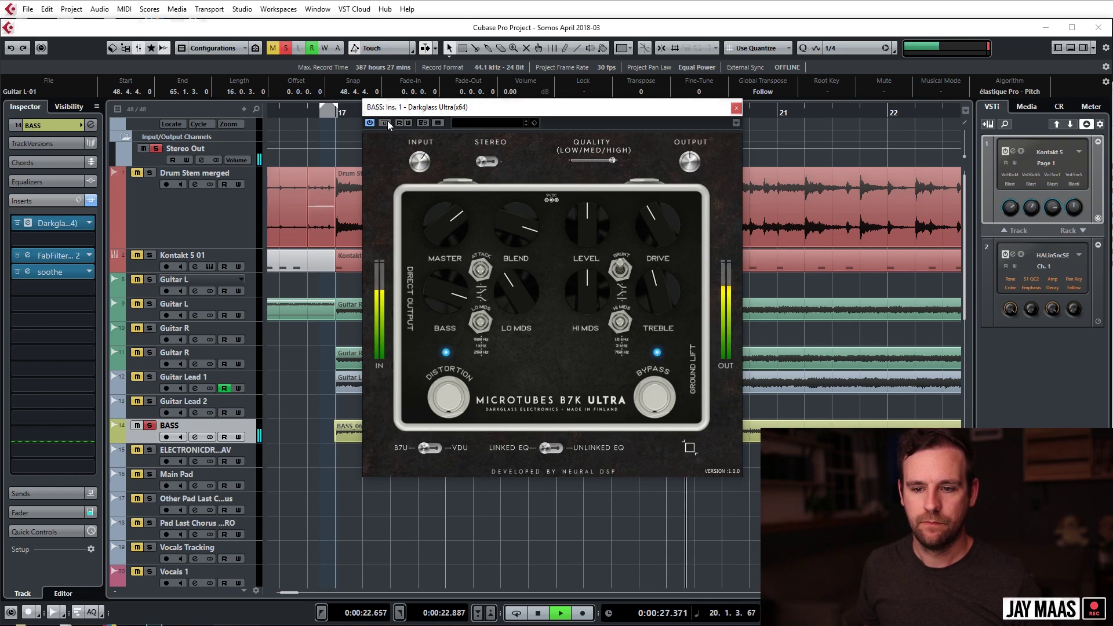
key("space")
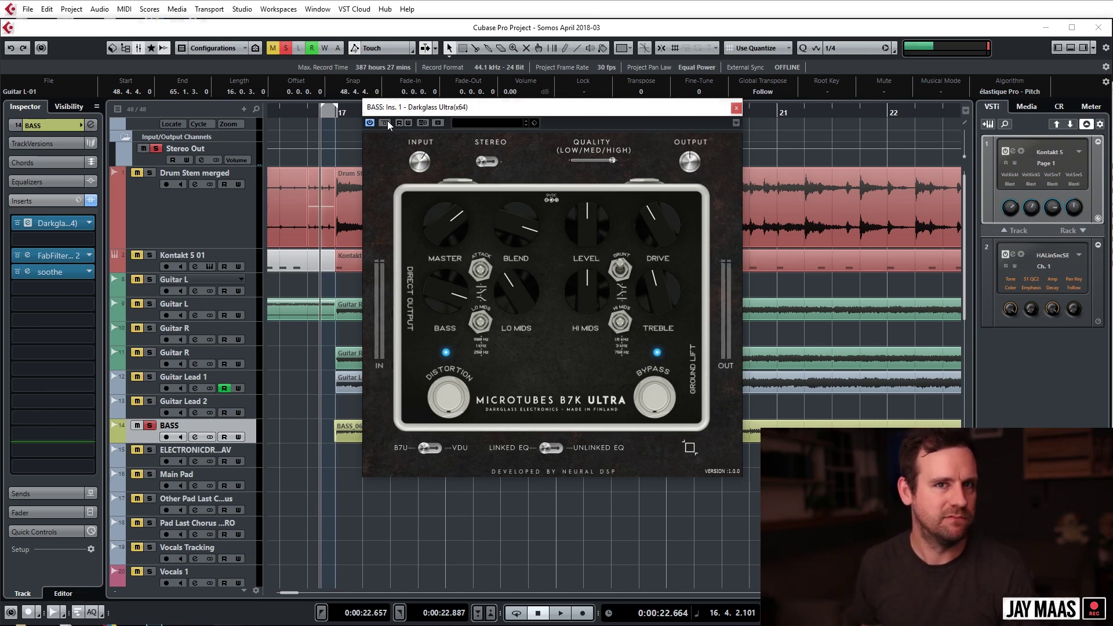
Step: Compare the bass again starting with Darkglass Ultra bypassed, toggle the effect during playback, leave it active, and close the plug-in
left_click(387, 121)
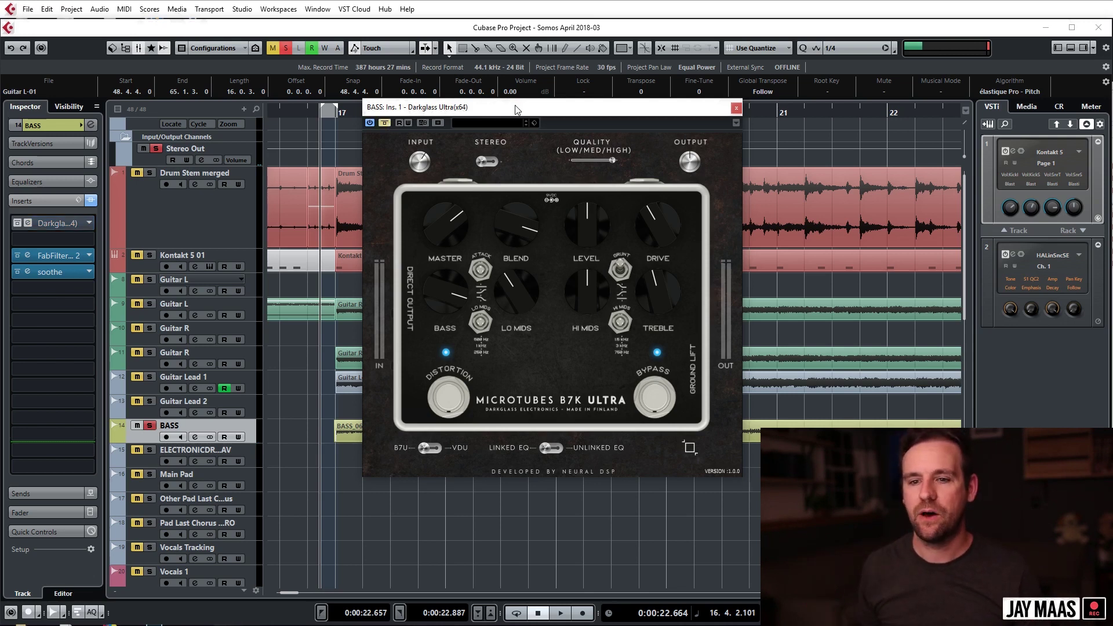
left_click_drag(510, 106, 739, 36)
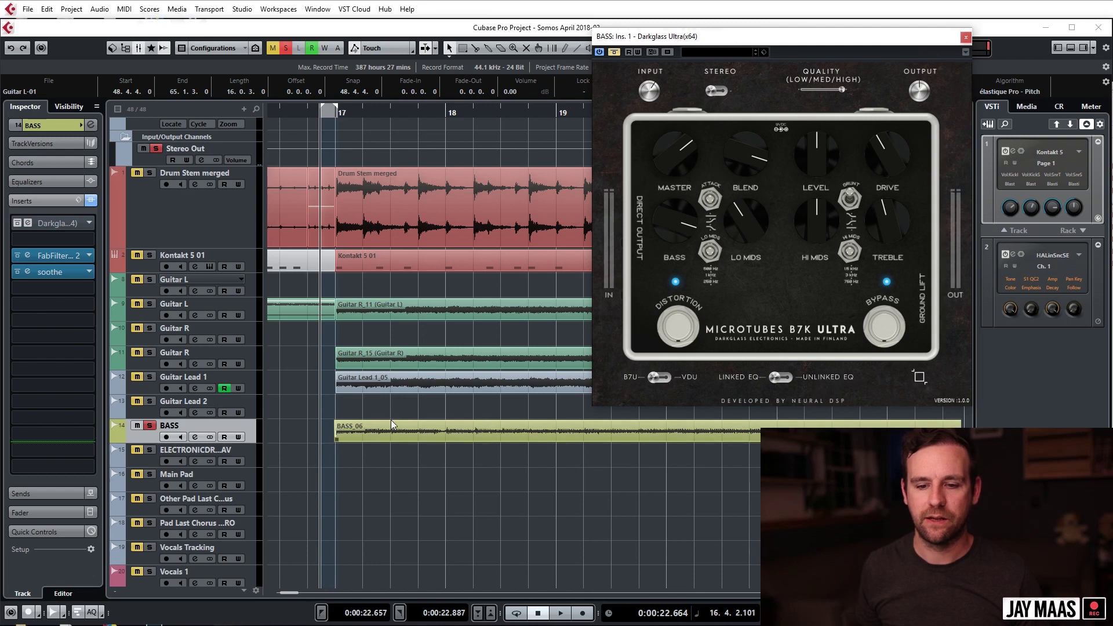
left_click_drag(757, 47, 523, 80)
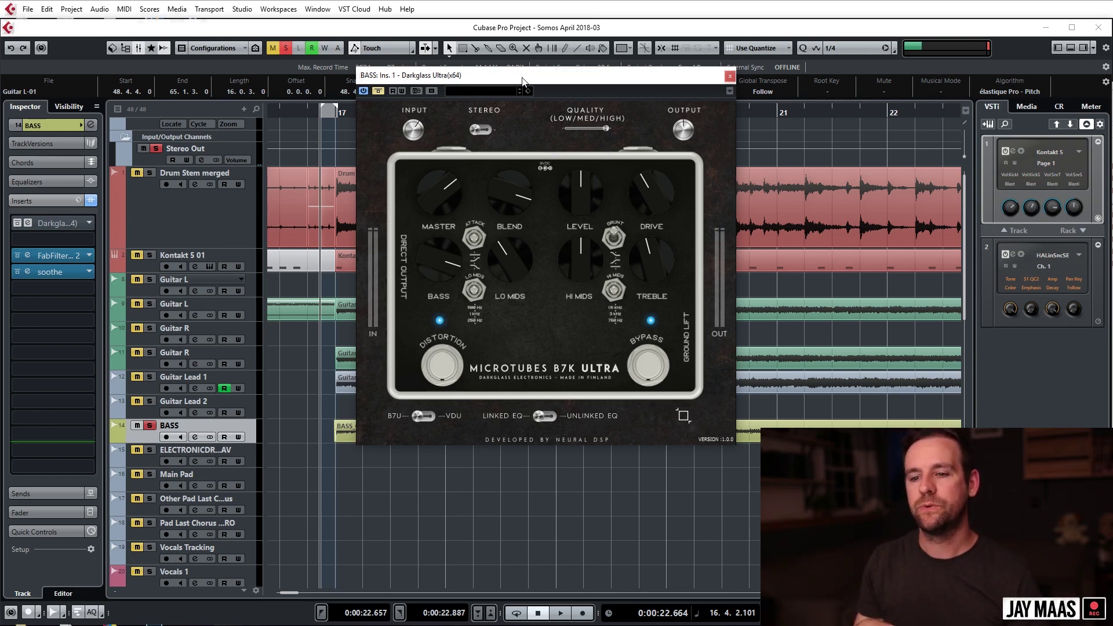
left_click_drag(521, 79, 557, 82)
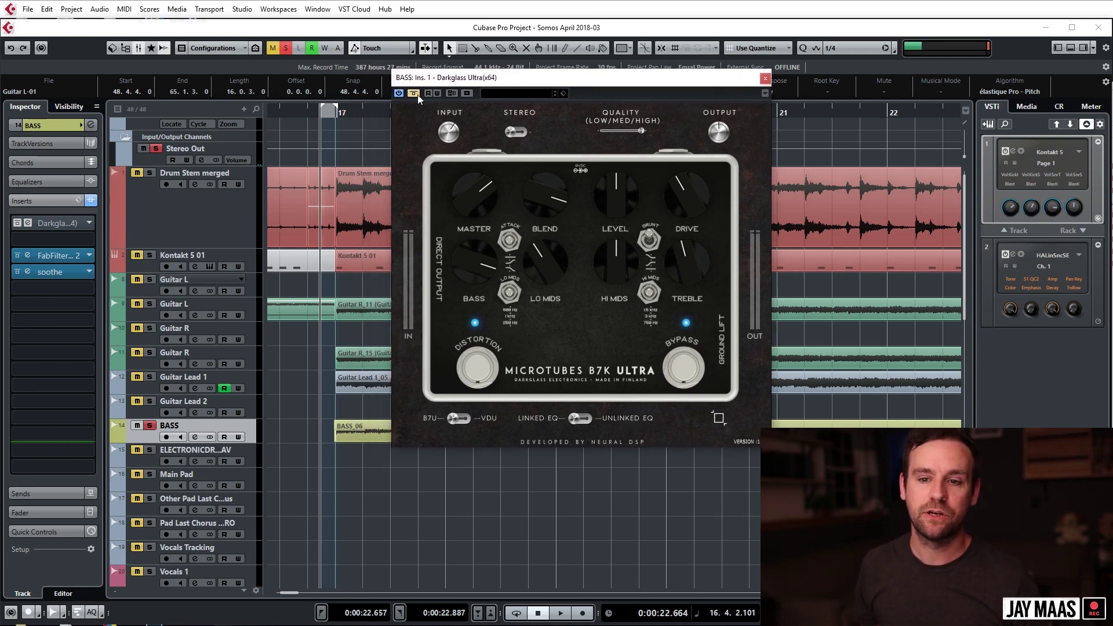
key("space")
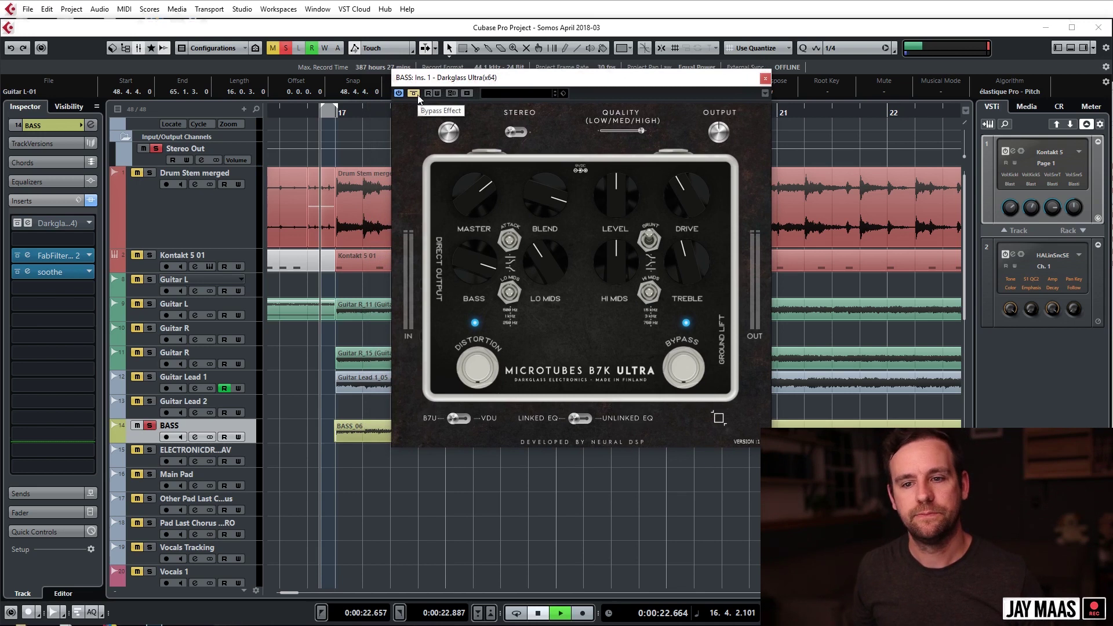
left_click(417, 94)
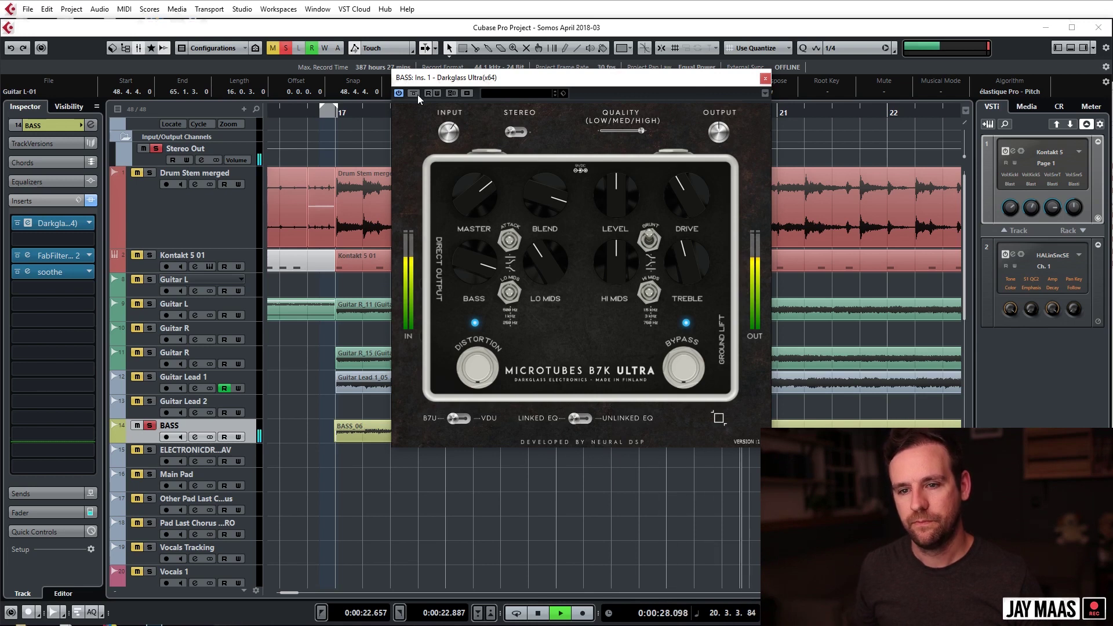
left_click(415, 94)
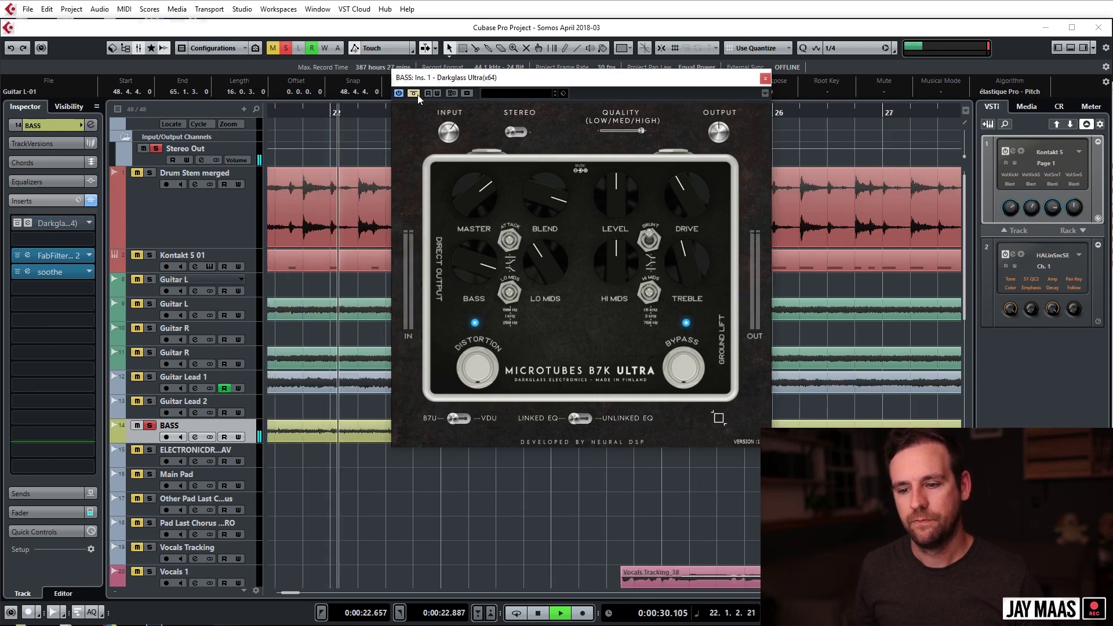
left_click(418, 95)
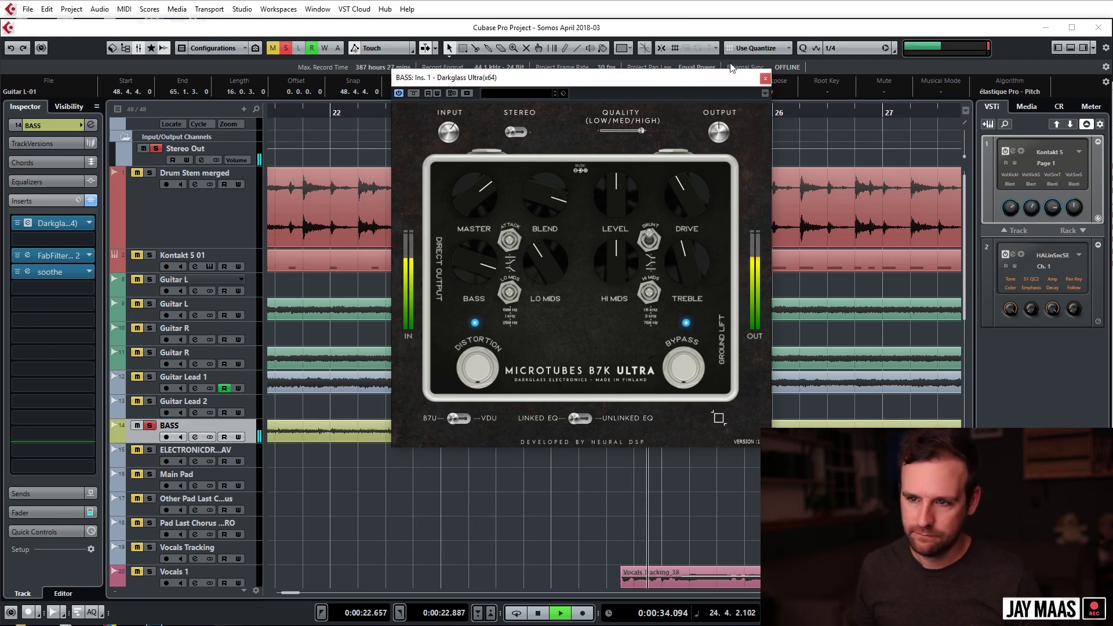
key("space")
left_click(765, 78)
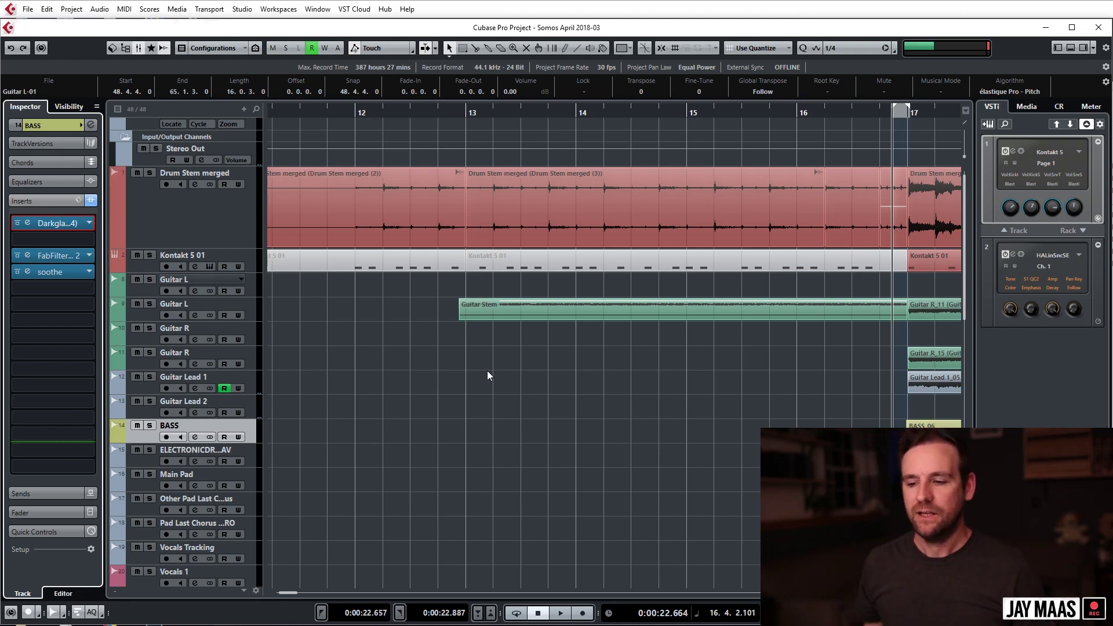
Step: Place the playhead near bar 28, where the first Main Pad event starts, and start playback
scroll(486, 371, "down", 5)
scroll(488, 415, "up", 1)
scroll(521, 382, "right", 5)
scroll(527, 371, "down", 3)
scroll(463, 406, "right", 5)
scroll(421, 294, "left", 5)
left_click(446, 112)
key("space")
Step: Solo the Main Pad track to hear it alone, stop playback, and remove the solo
left_click(189, 398)
key("s")
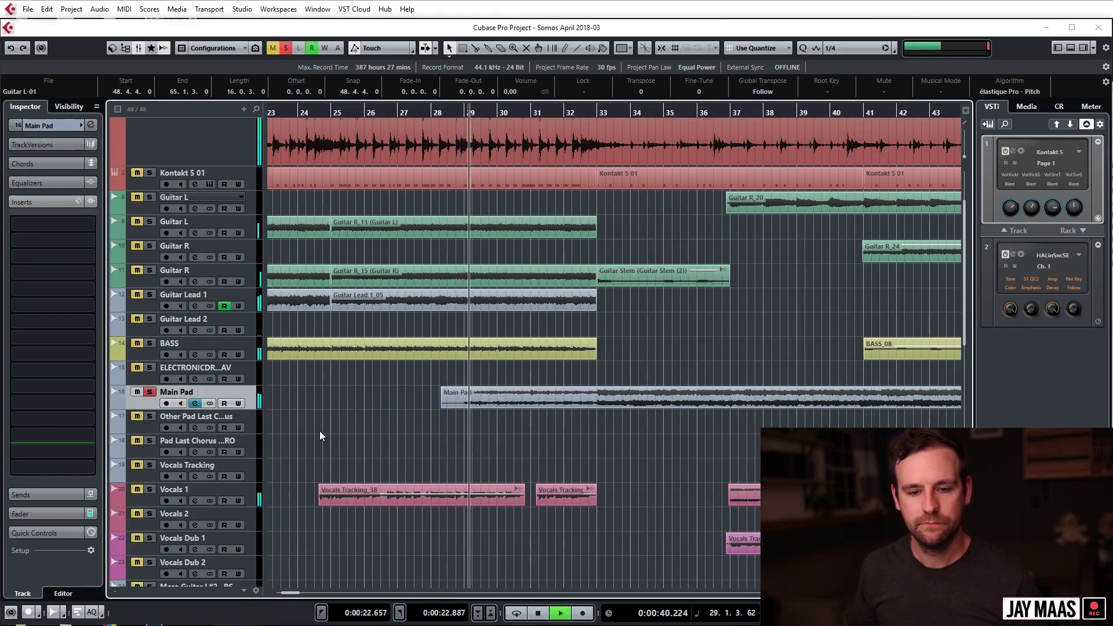
scroll(530, 402, "down", 2)
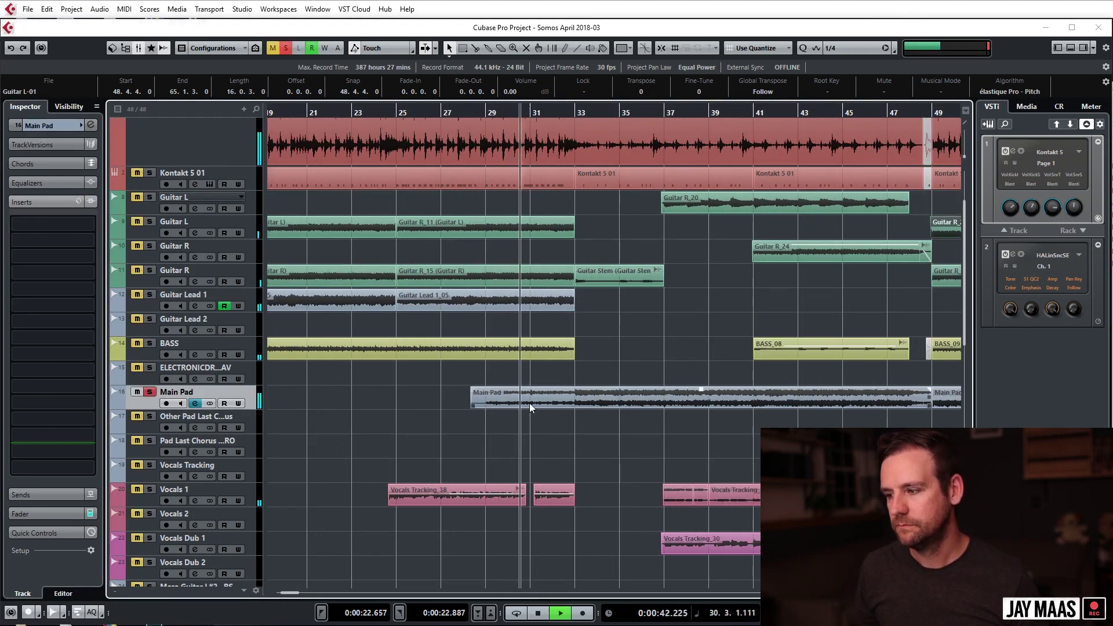
key("space")
key("s")
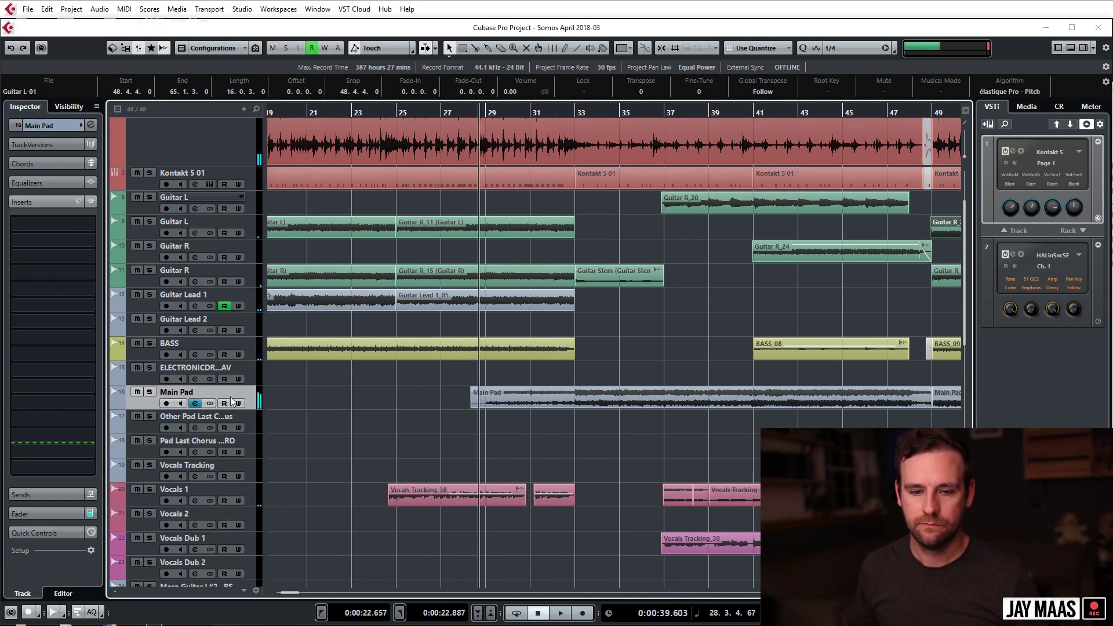
Step: Select the first Main Pad event, play from about bar 34, and audition the pad in solo before stopping and unsoloing it
scroll(545, 400, "down", 4)
left_click(415, 395)
scroll(451, 422, "up", 4)
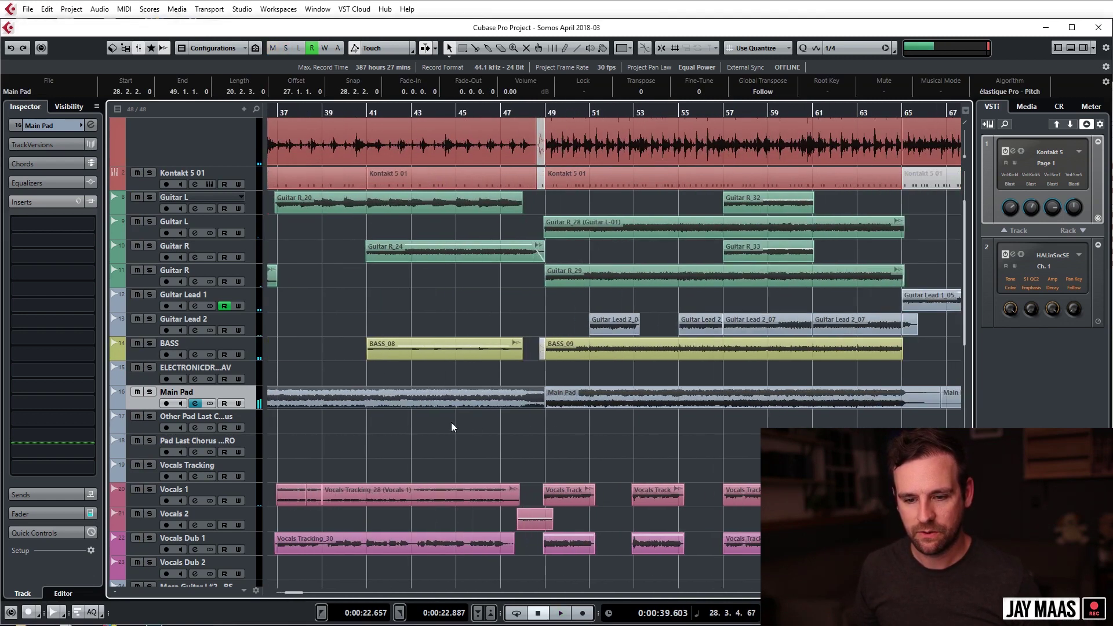
key("space")
scroll(481, 428, "up", 2)
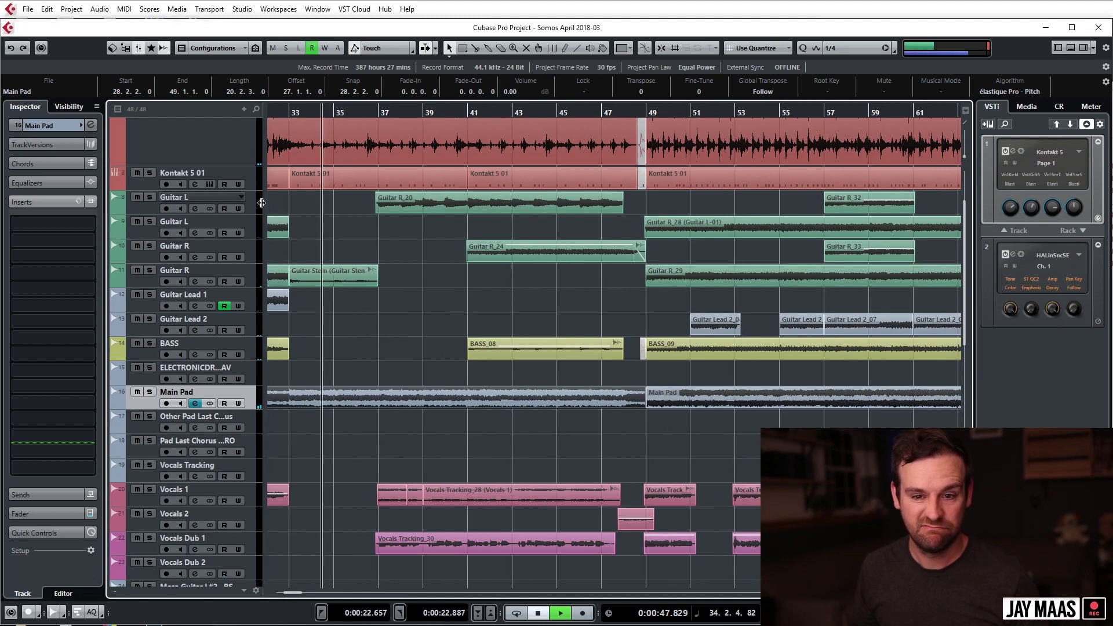
scroll(357, 377, "up", 2)
key("s")
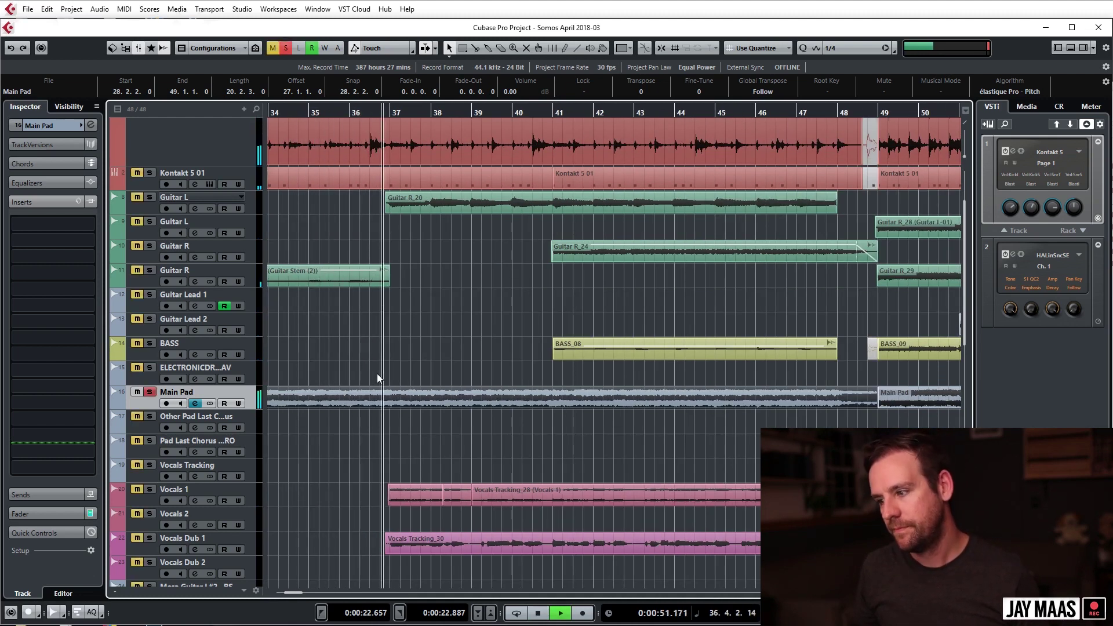
key("space")
key("s")
Step: Clear the event selection, place the playhead before bar 25 at the start of the Vocals 1 part, and start playback
scroll(472, 356, "down", 5)
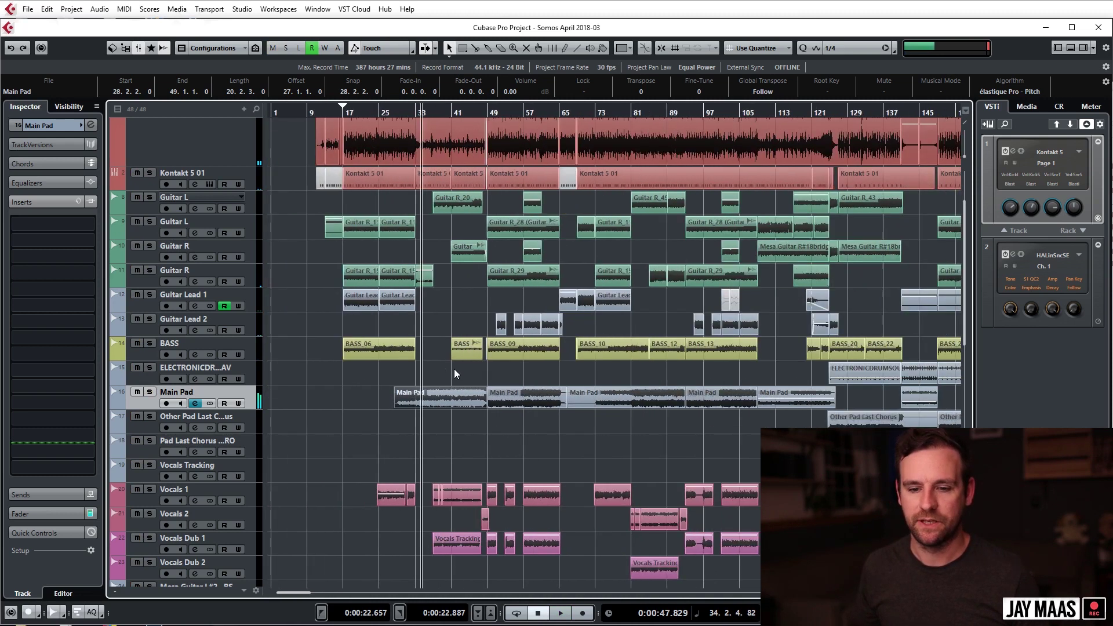
left_click(432, 367)
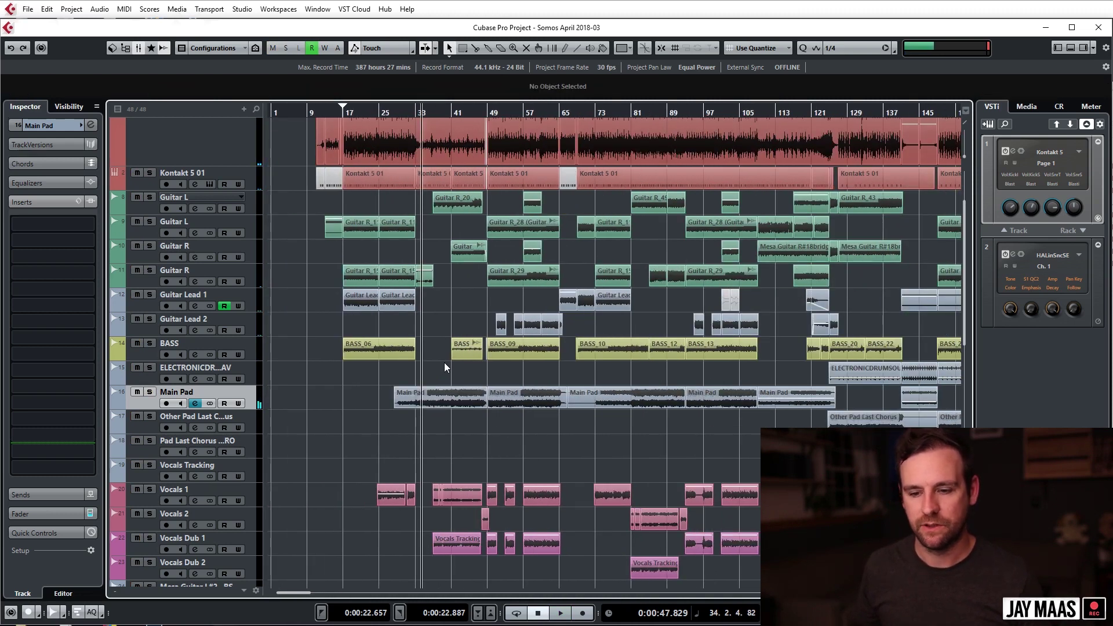
scroll(439, 371, "up", 8)
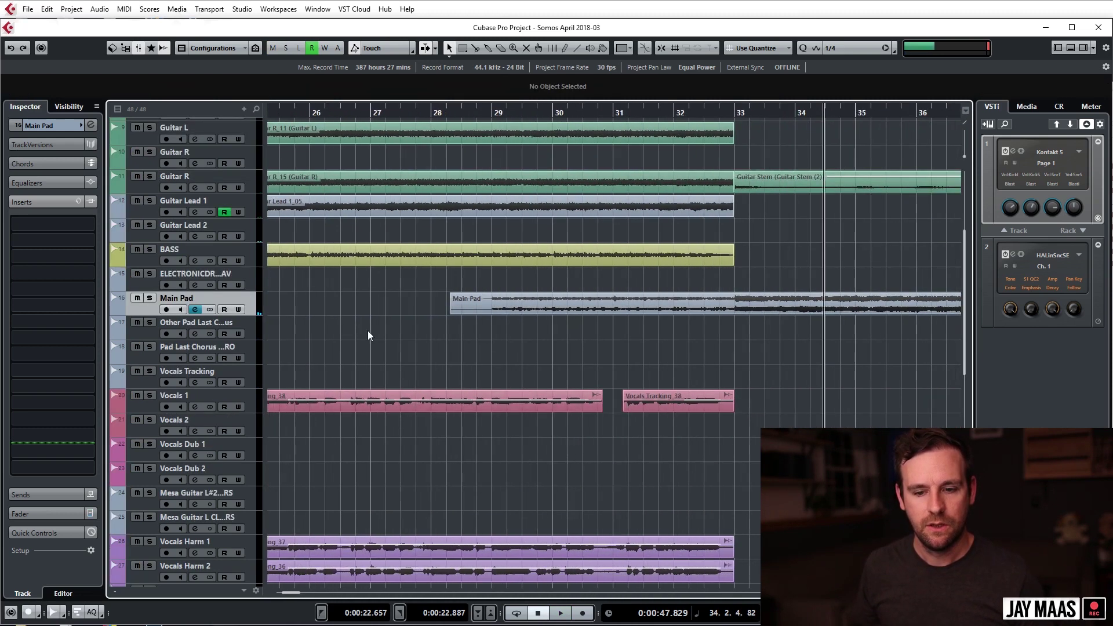
left_click(439, 113)
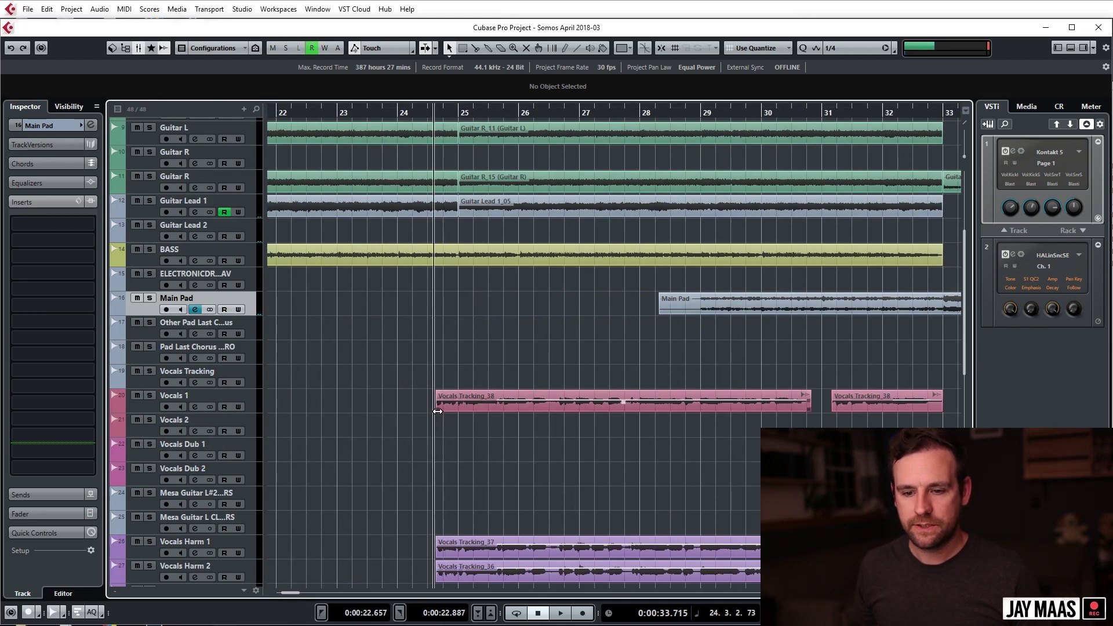
key("h")
key("space")
scroll(433, 382, "down", 3)
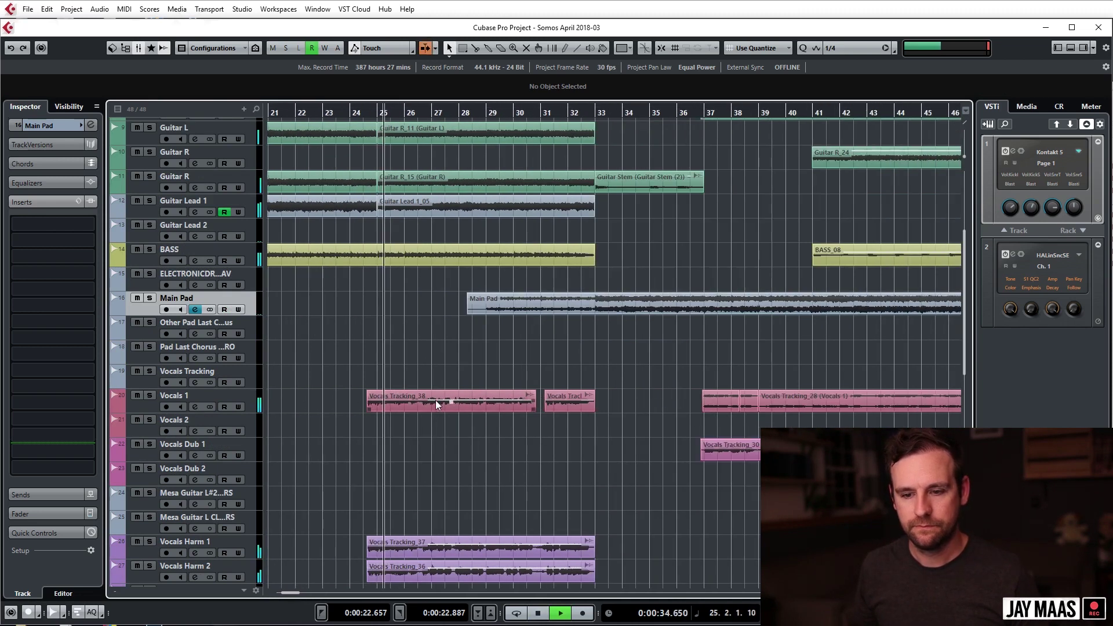
Step: Select the first Vocals Tracking_38 event on Vocals 1, stop playback, and review the event's CLA-76 Stereo offline processing
left_click(438, 403)
key("space")
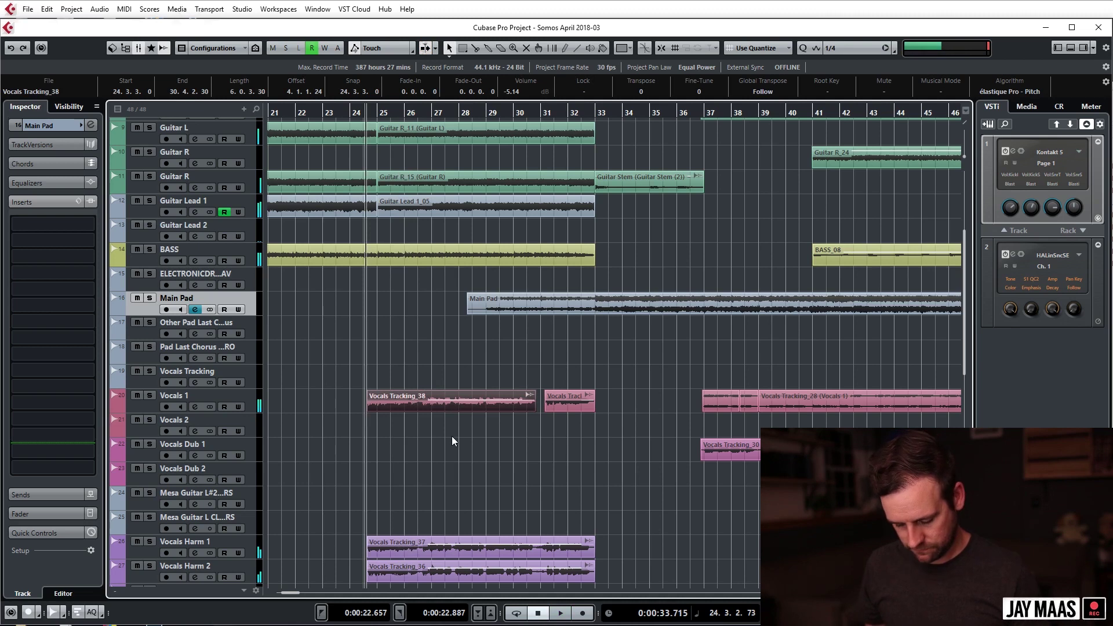
key("F7")
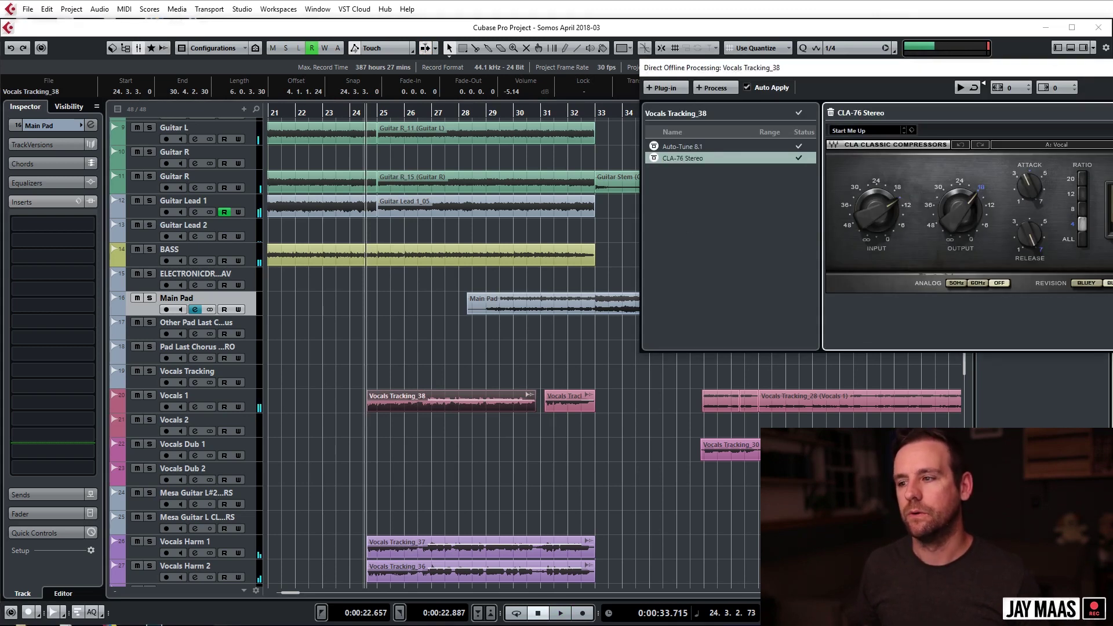
key("F7")
left_click_drag(406, 332, 450, 440)
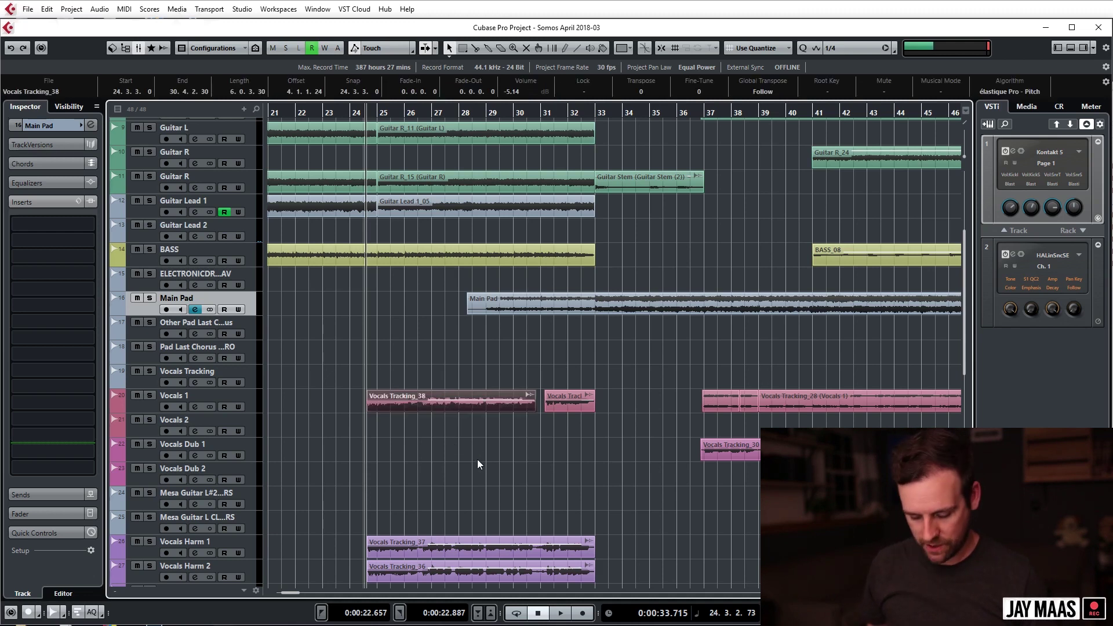
Step: Reopen the offline processing of the first Vocals Tracking_38 event, examine its Auto-Tune 8.1 settings, and close the window
scroll(473, 454, "down", 3, "ctrl")
scroll(398, 360, "up", 3, "ctrl")
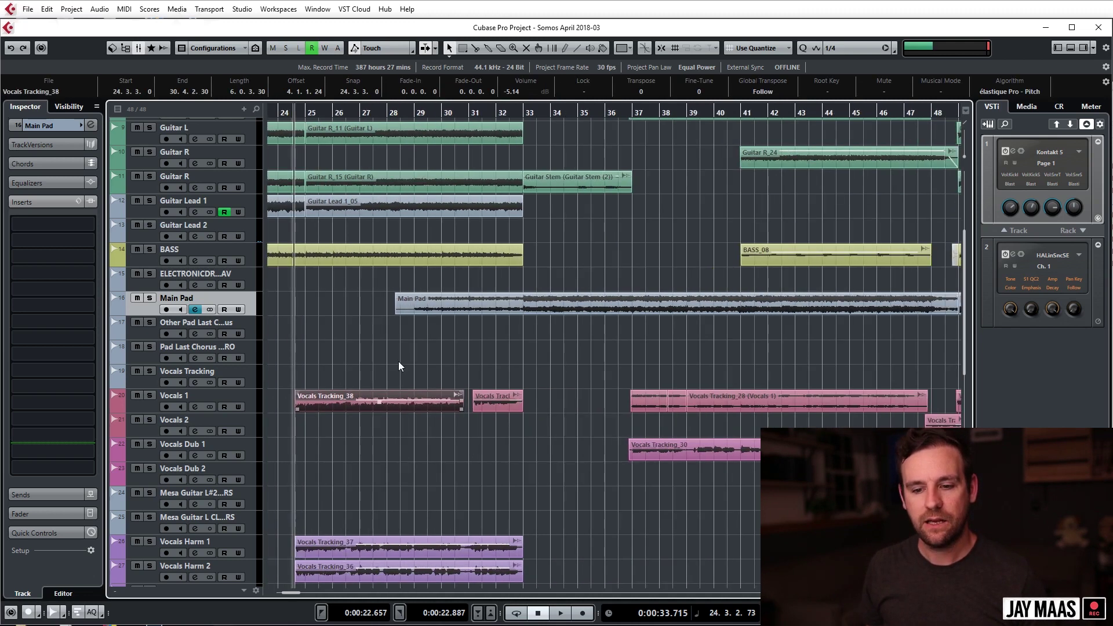
key("F7")
key("Up")
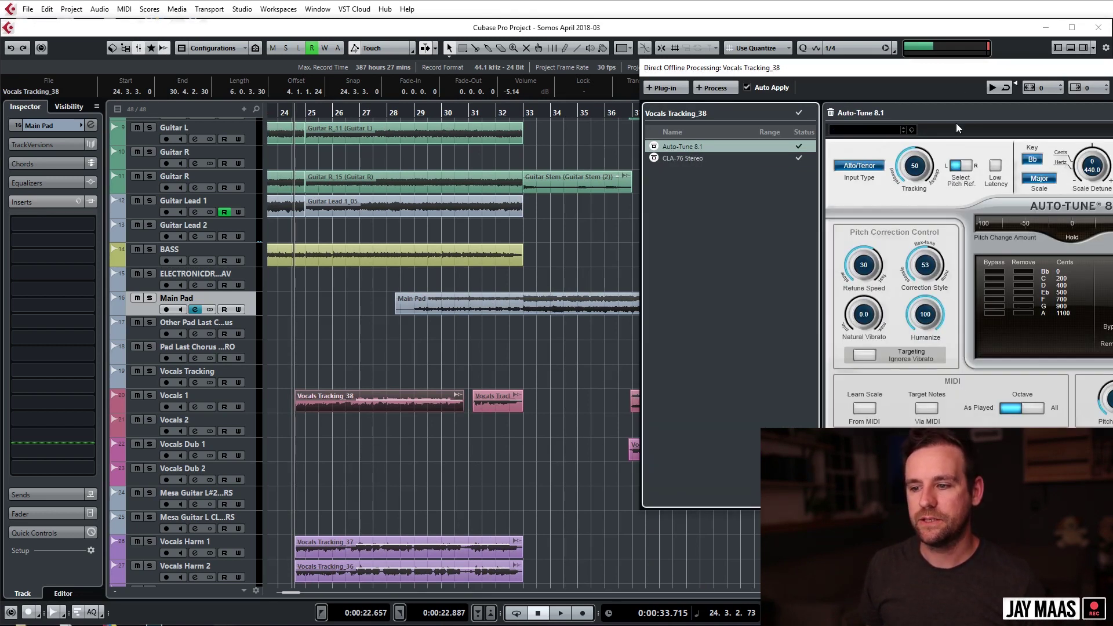
left_click_drag(962, 72, 468, 52)
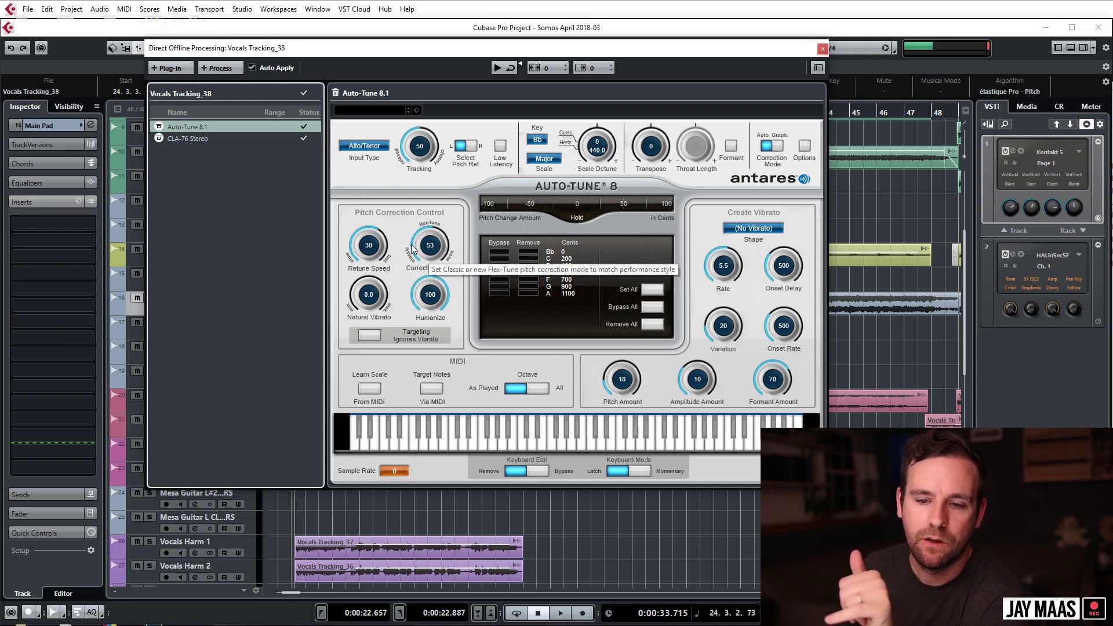
left_click(823, 48)
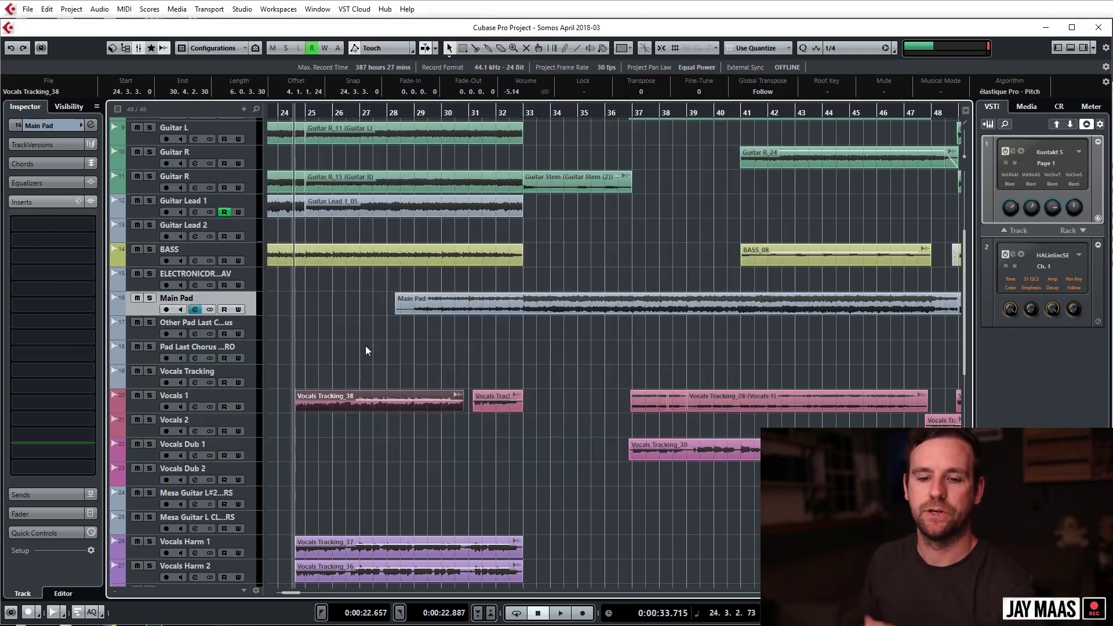
Step: Split the first Vocals Tracking_38 event on Vocals 1 about midway between bars 26 and 27
key("h")
key("h")
scroll(464, 380, "left", 4)
left_click(649, 402, "alt")
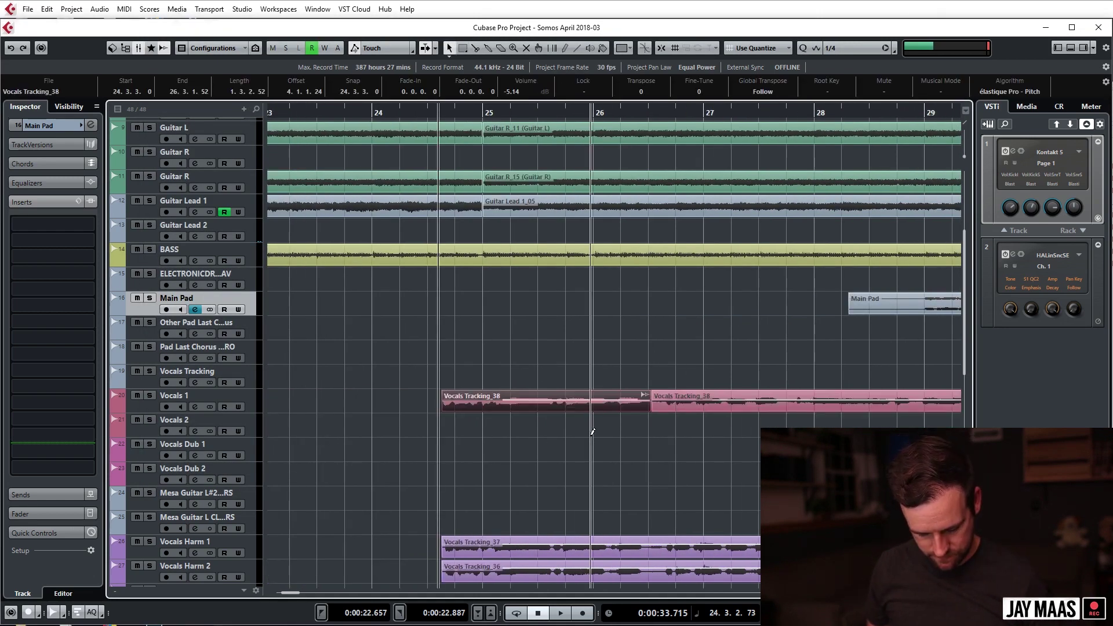
Step: Open the first Vocals Tracking_38 event on Vocals 1 in the Sample Editor and activate VariAudio Pitch & Warp to detect its notes
double_click(555, 406)
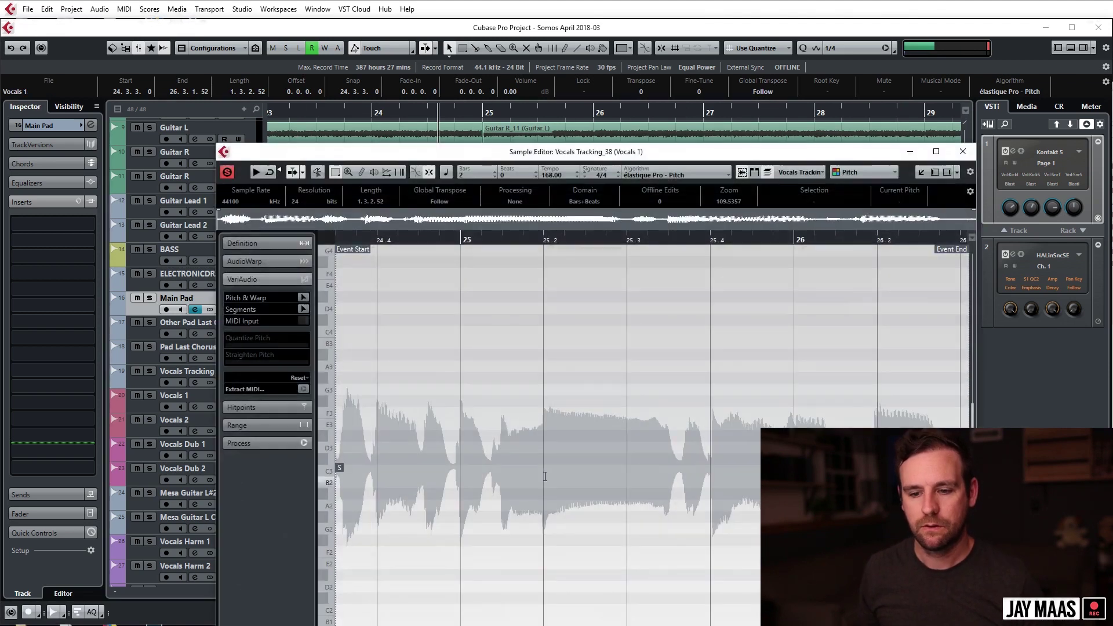
left_click_drag(607, 148, 496, 62)
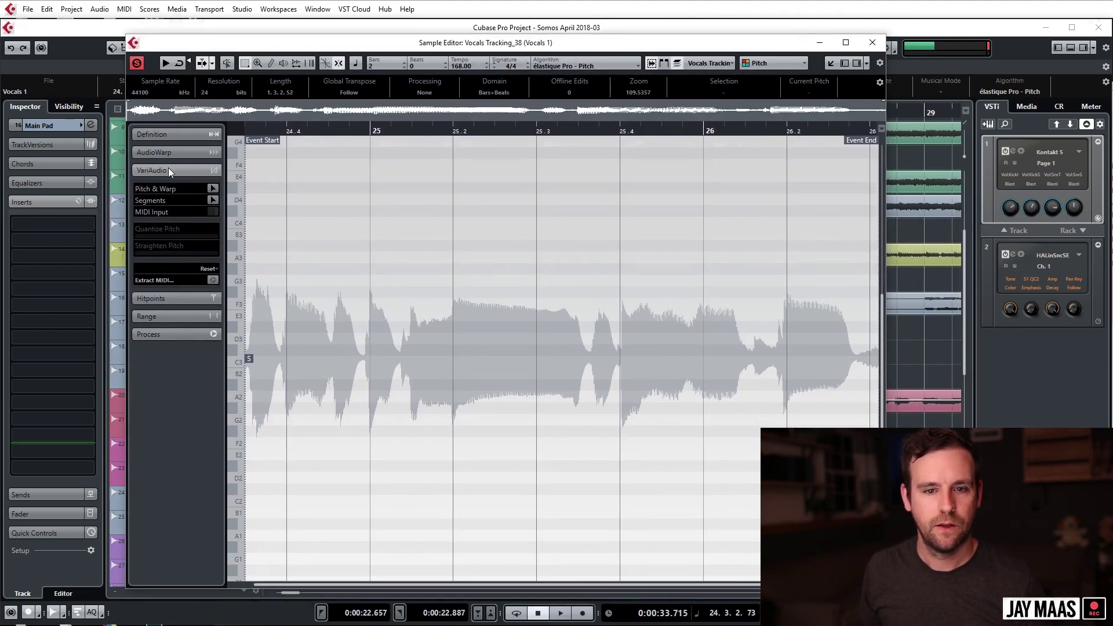
left_click(220, 188)
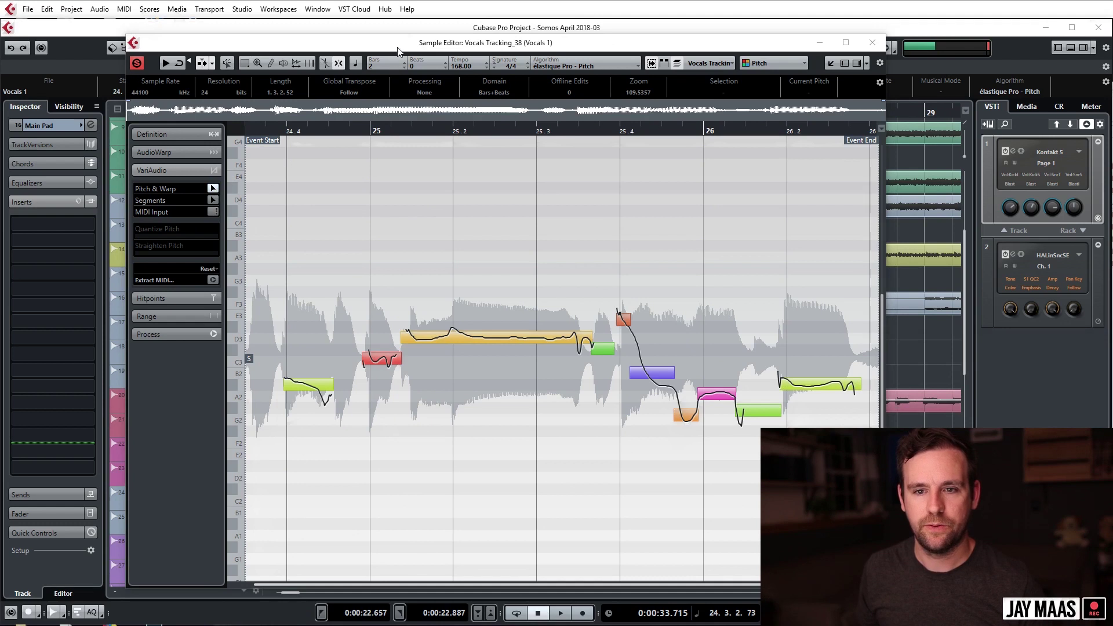
left_click_drag(398, 47, 366, 36)
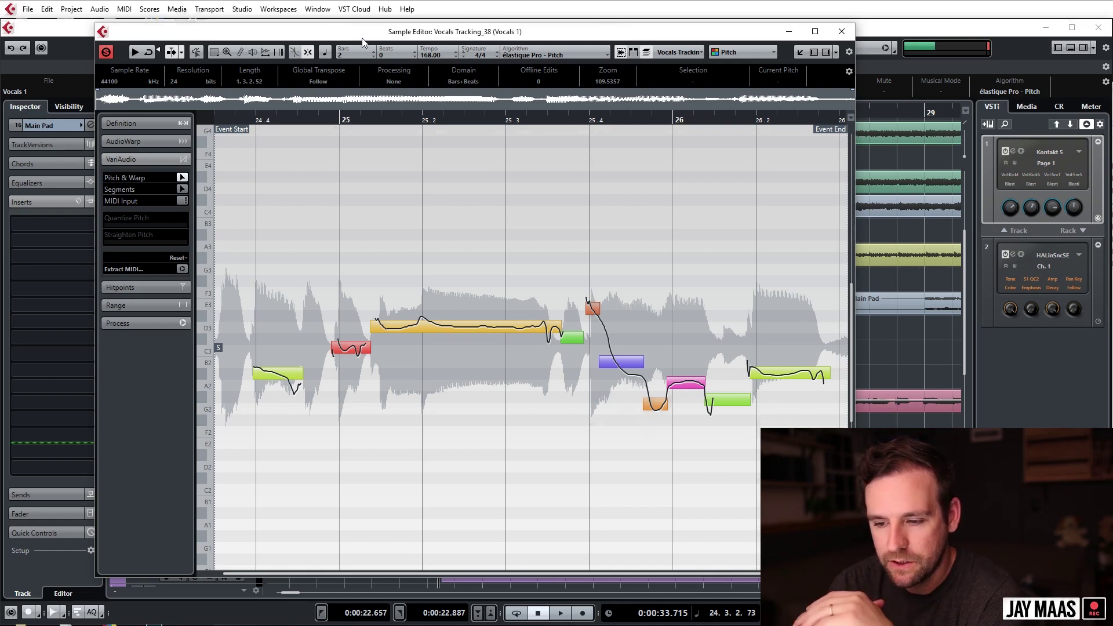
left_click(284, 114)
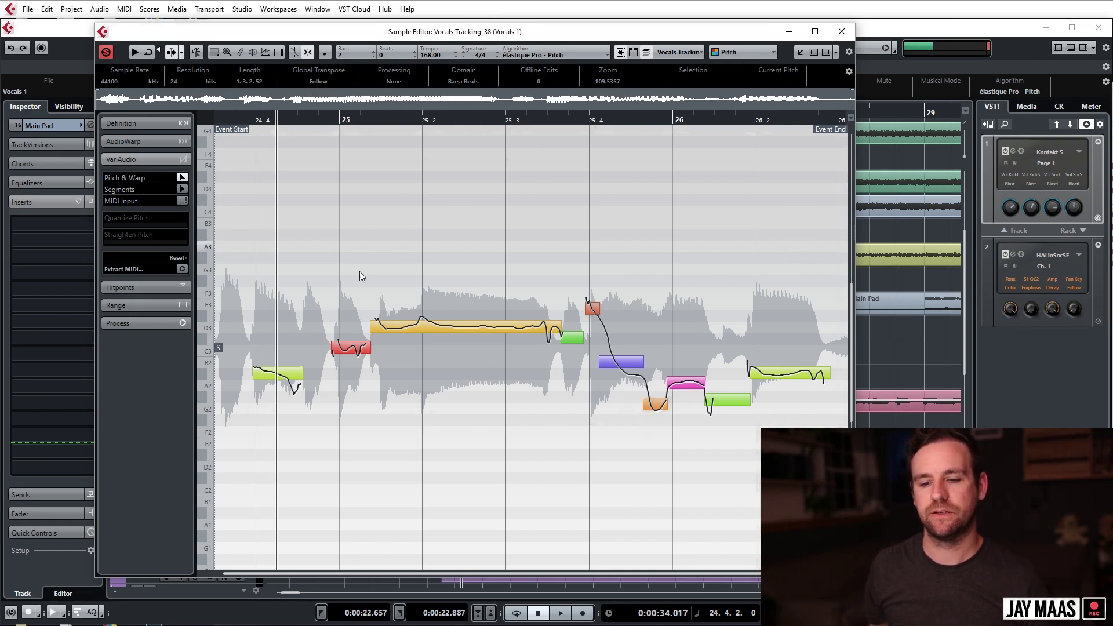
Step: Select all detected pitch segments, straighten their pitch fully, and audition the phrase from near the event start
left_click_drag(270, 263, 777, 512)
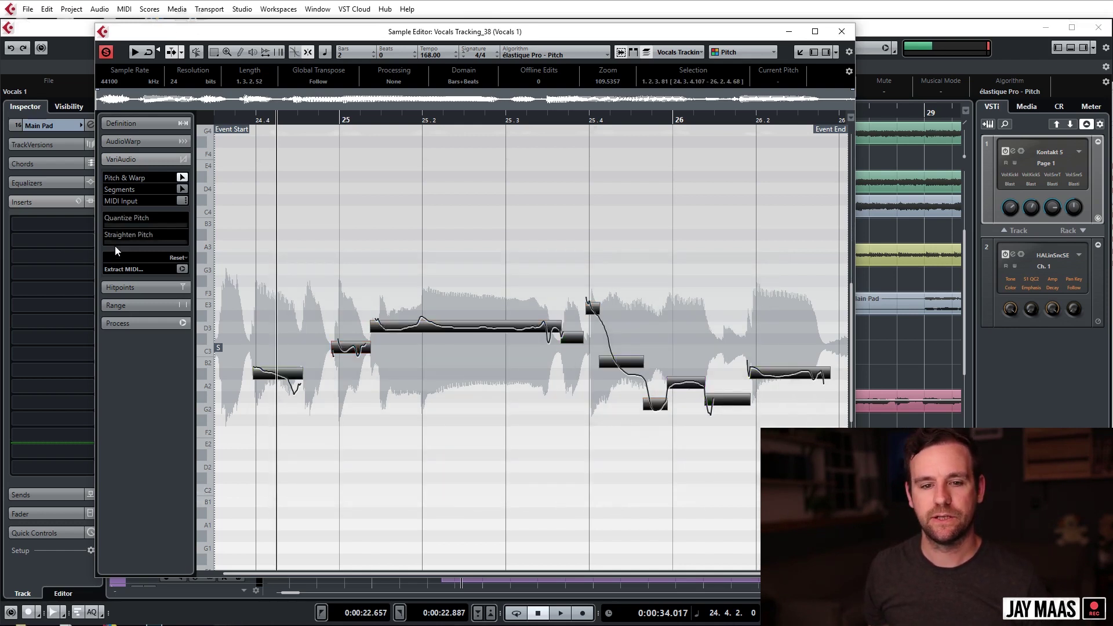
left_click_drag(117, 241, 186, 243)
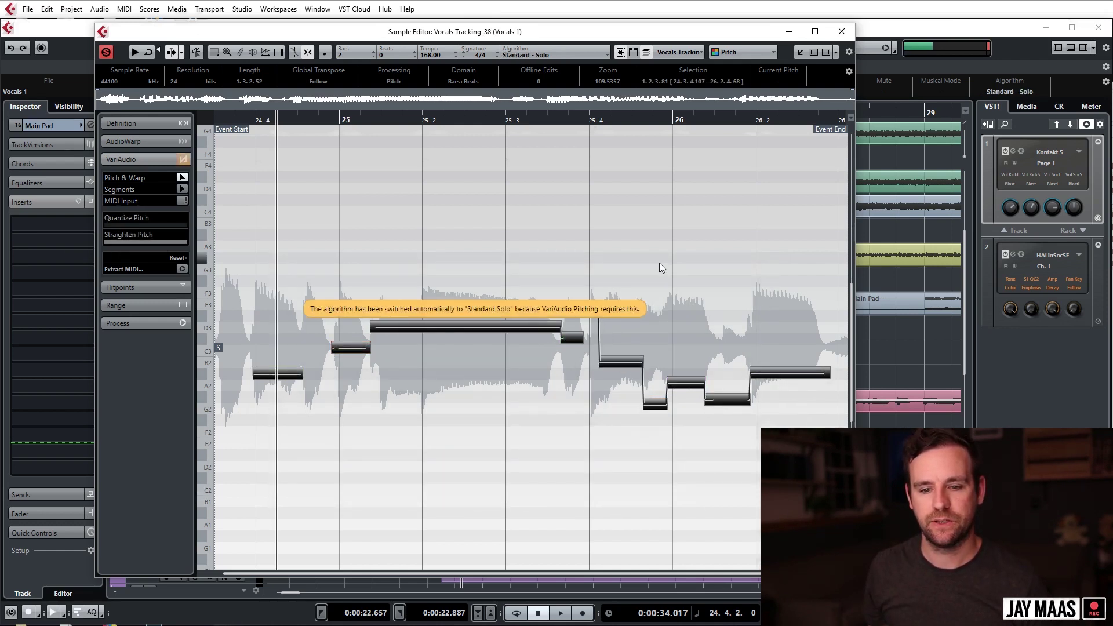
left_click(235, 119)
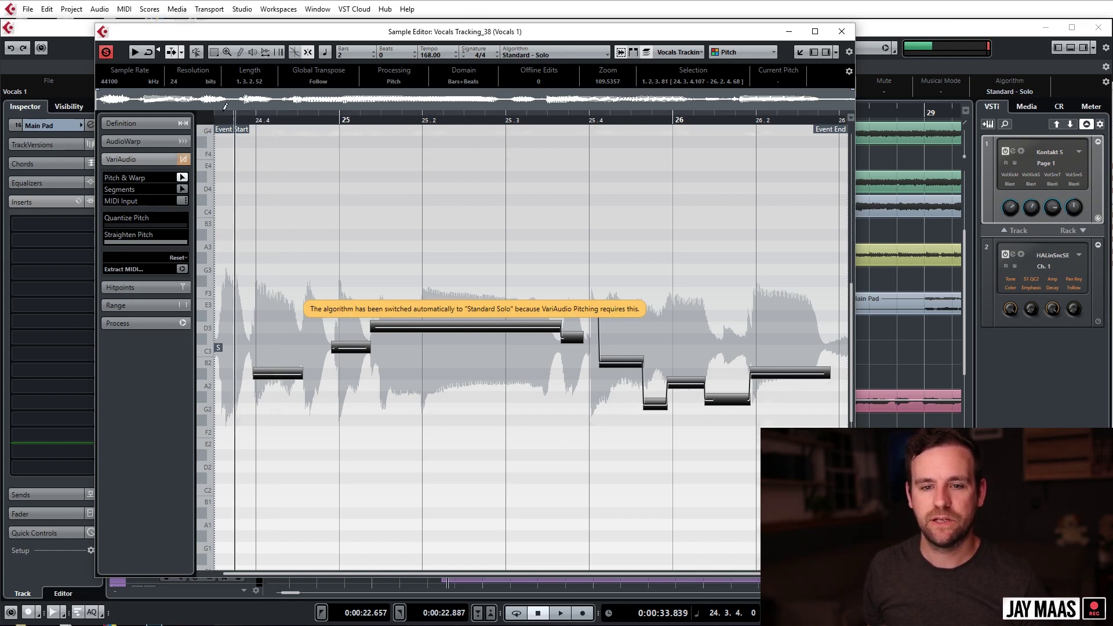
key("space")
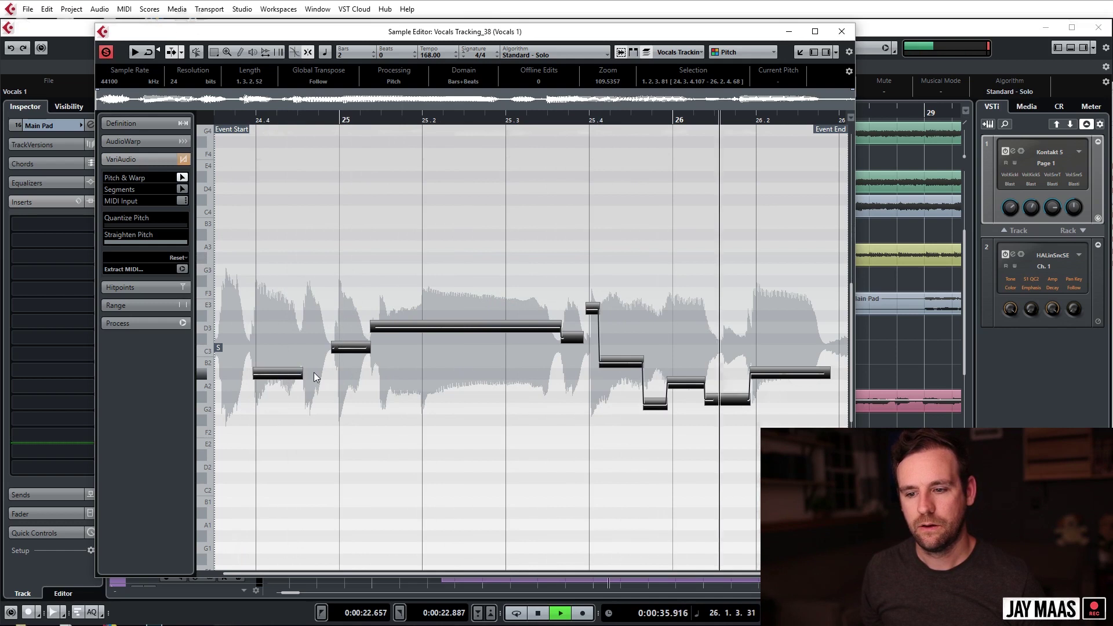
key("space")
Step: Lower the pitch segment just after beat 25.4 to A#2 and audition the phrase from near the event start
left_click(655, 339)
left_click(619, 362)
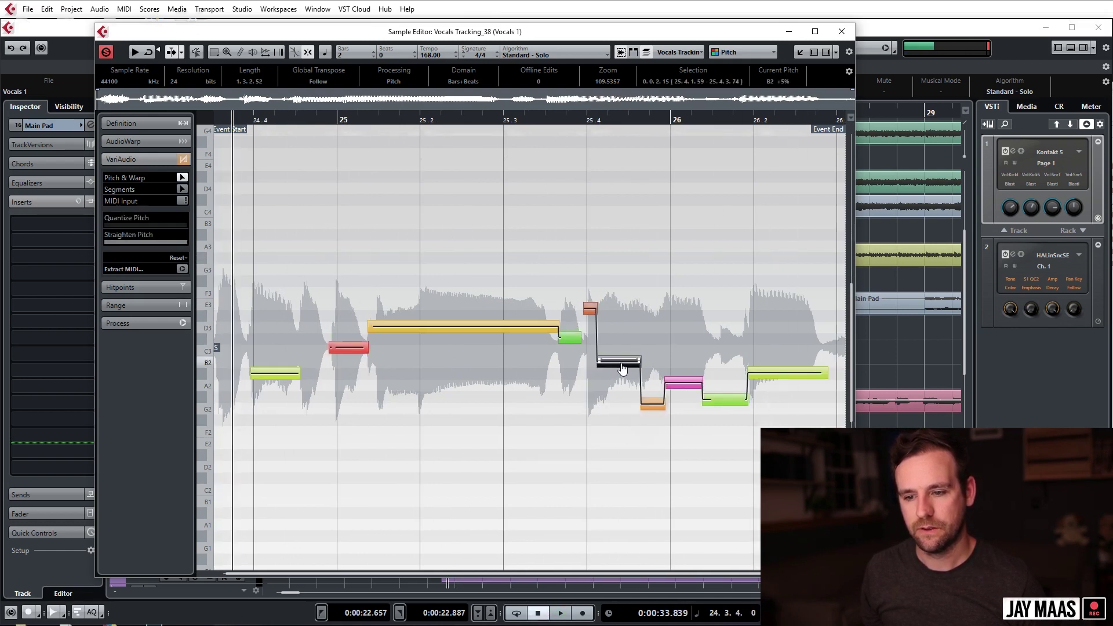
left_click_drag(619, 362, 618, 374)
key("space")
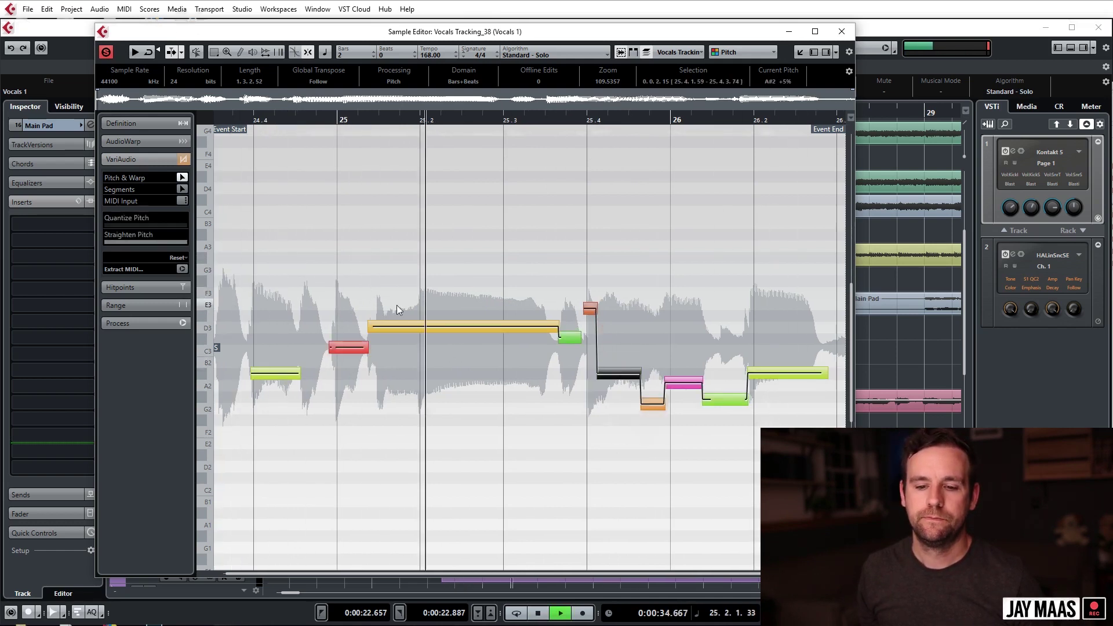
key("space")
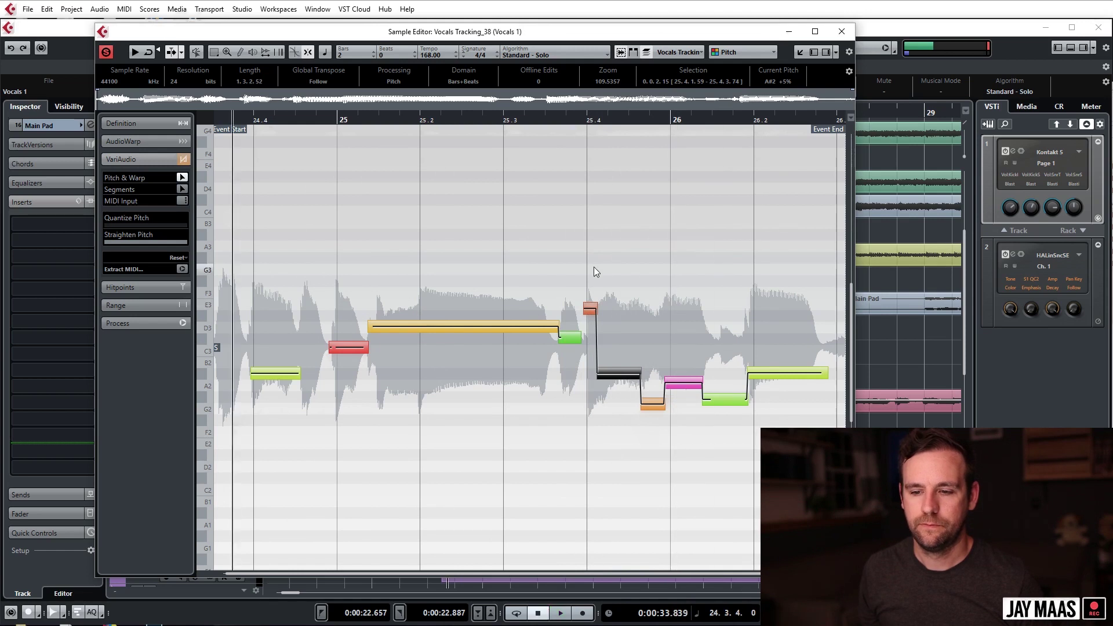
left_click(620, 304)
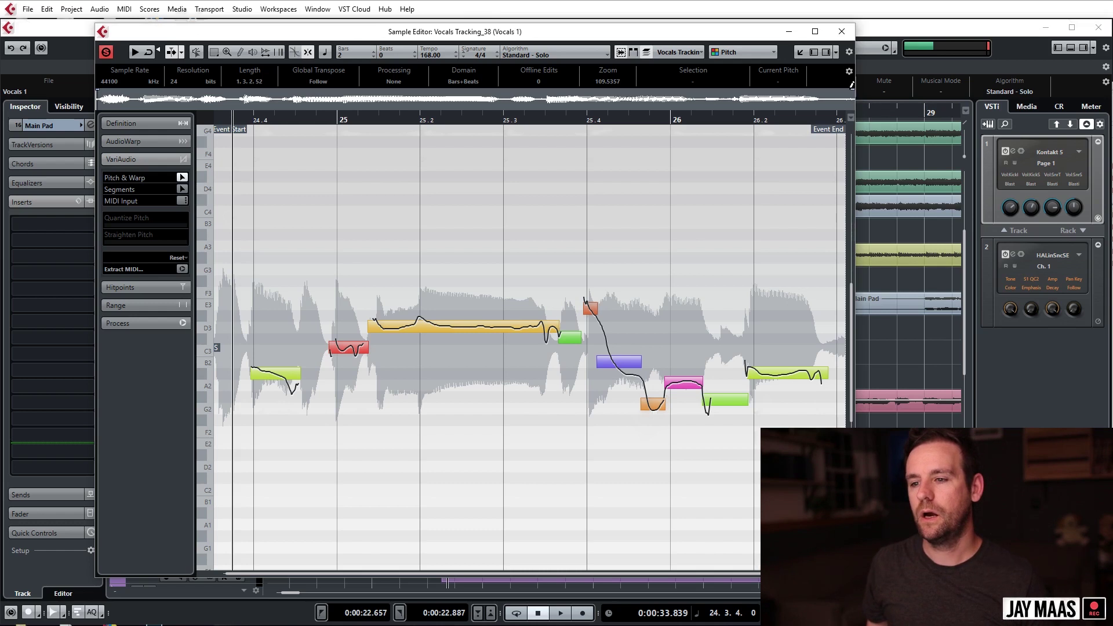
Step: Close the Sample Editor, select the Vocals 1 track to view its inserts, and check the first event's Direct Offline Processing
left_click(842, 32)
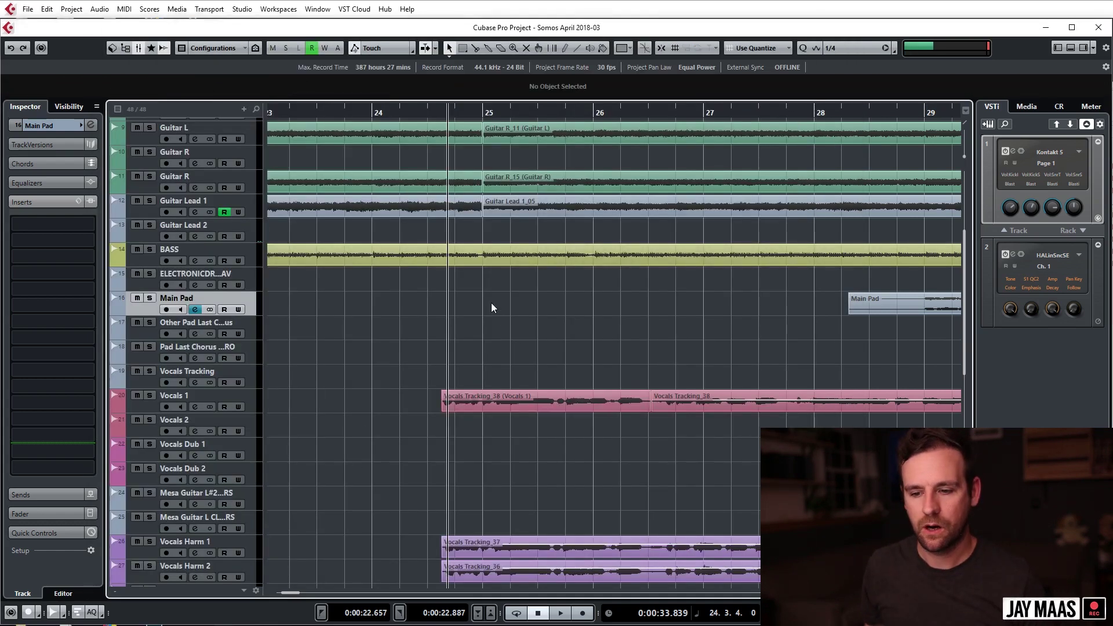
left_click(504, 403)
left_click(226, 396)
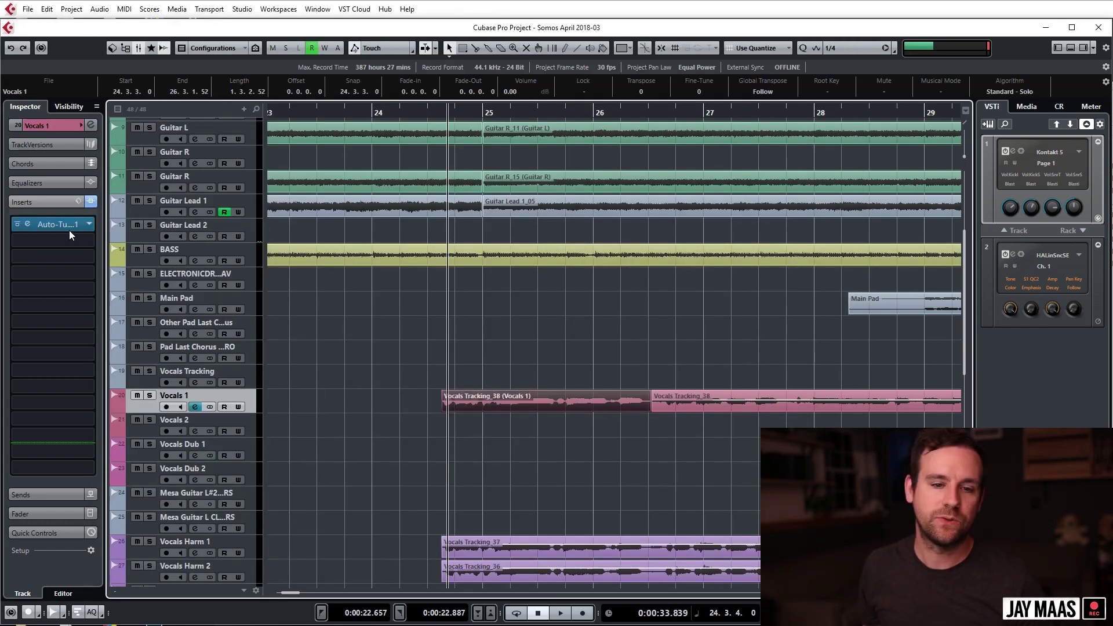
left_click(516, 345)
left_click(542, 400)
key("F7")
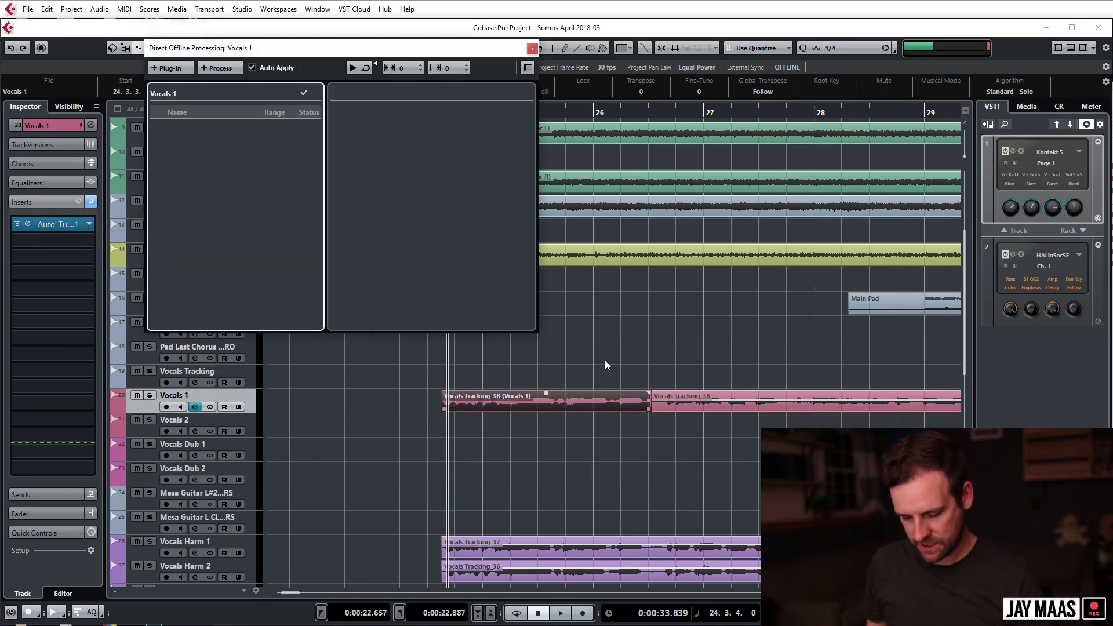
left_click(532, 48)
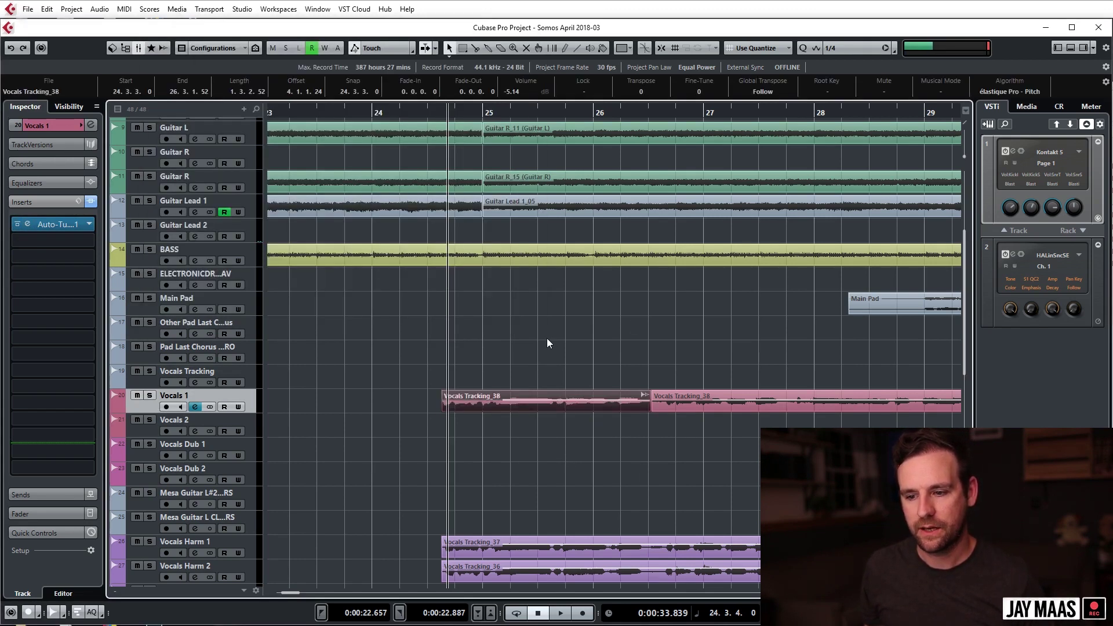
Step: Review the Auto-Tune 8.1 and CLA-76 Stereo offline processes of the first Vocals Tracking_38 event and close the window
key("F7")
left_click(210, 127)
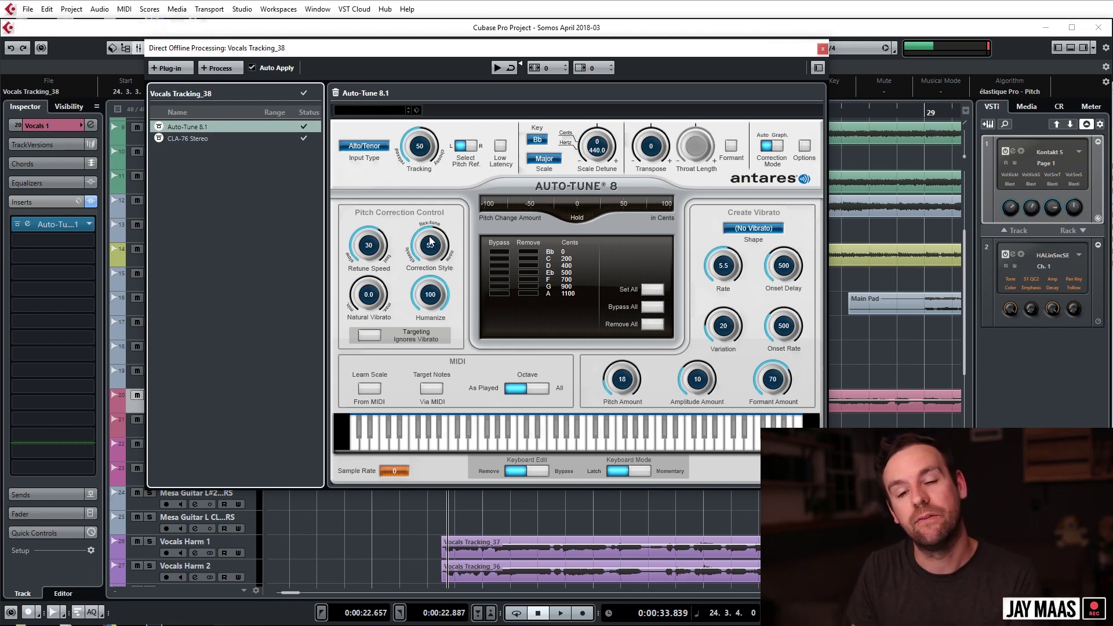
left_click(187, 141)
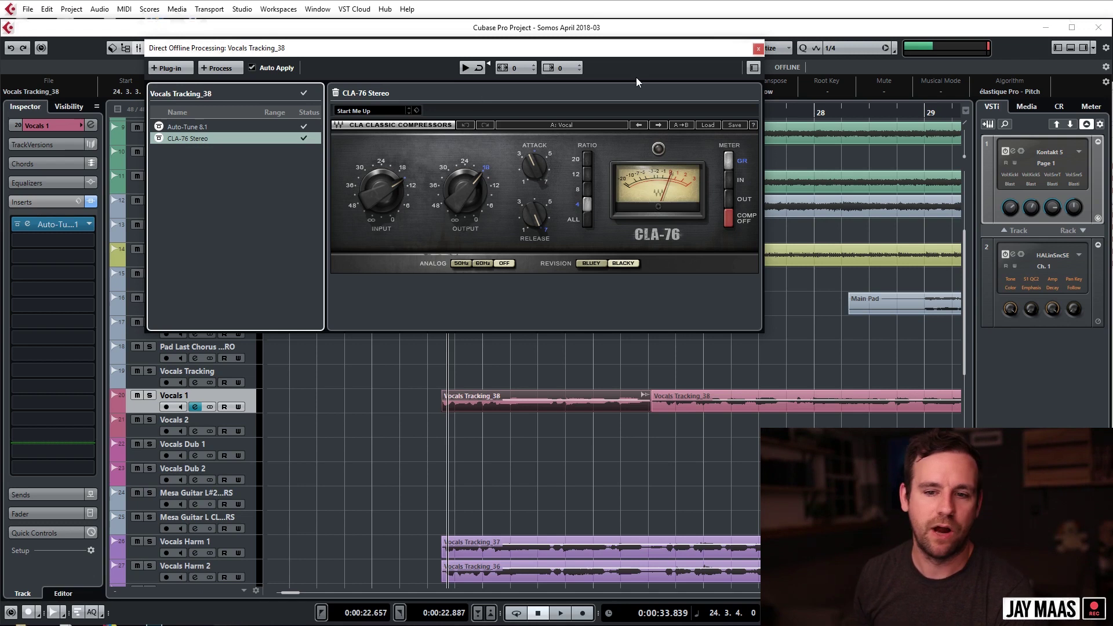
left_click(756, 50)
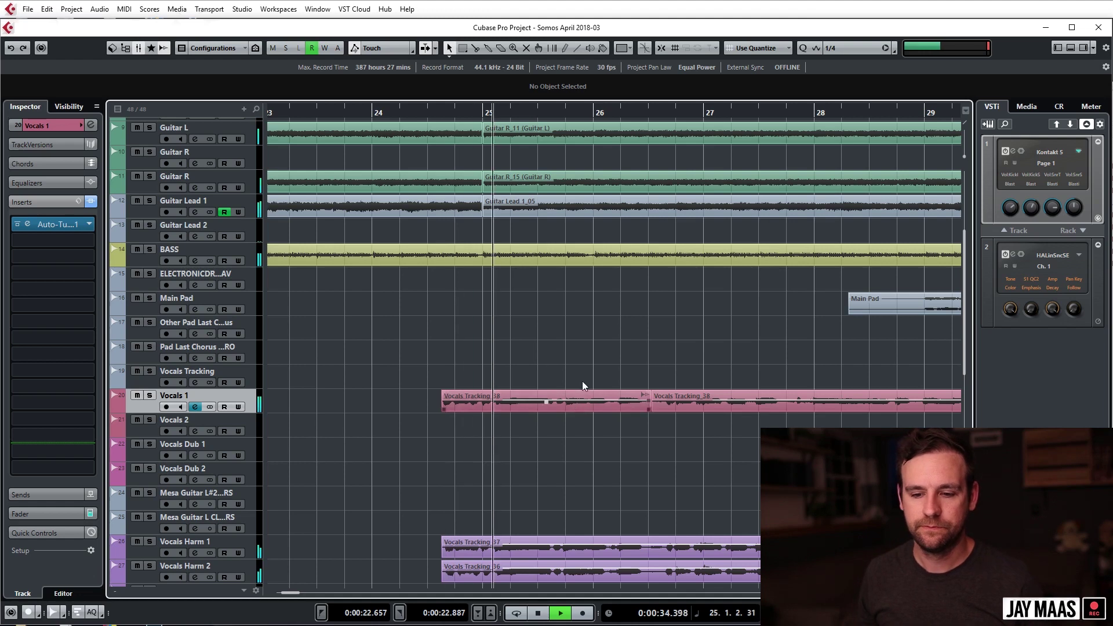
Step: Listen to the first Vocals 1 phrases with auto-scroll on and stop playback around bar 33
key("g")
key("g")
key("f")
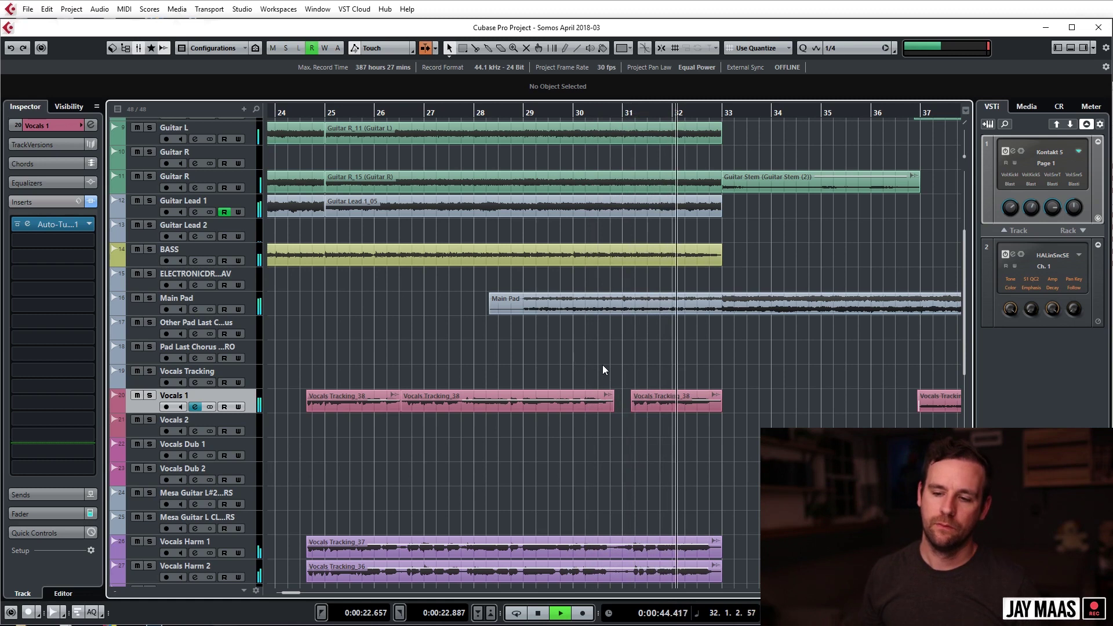
key("g")
key("g")
key("g")
scroll(404, 377, "down", 4)
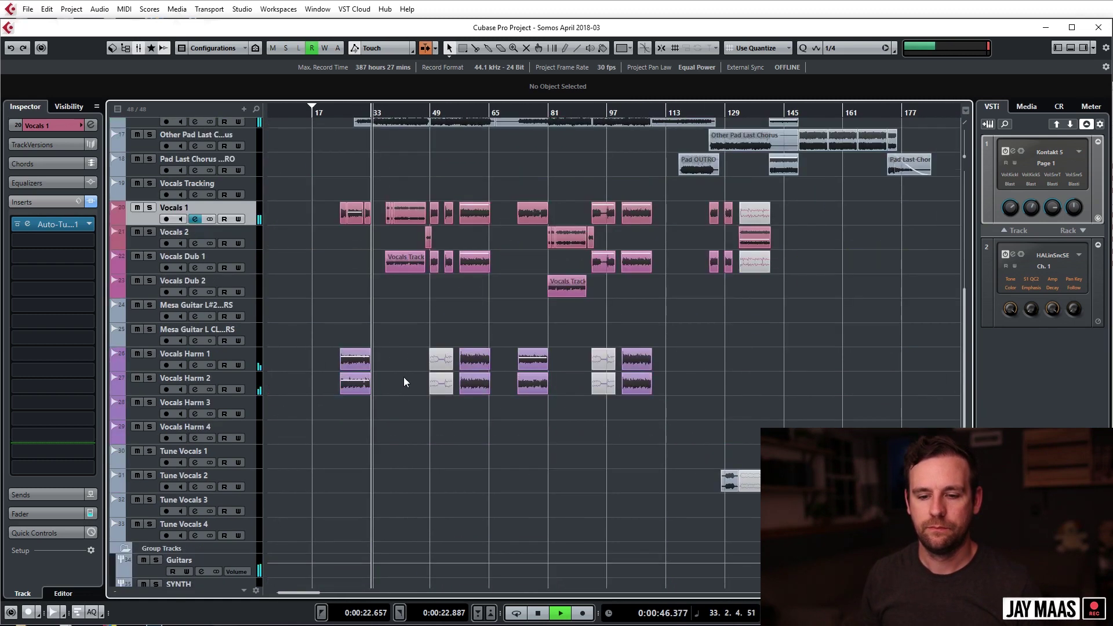
key("space")
Step: Place the playhead before bar 25 at the start of the first harmony parts and select the Vocals Harm 1 and Vocals Harm 2 tracks
key("h")
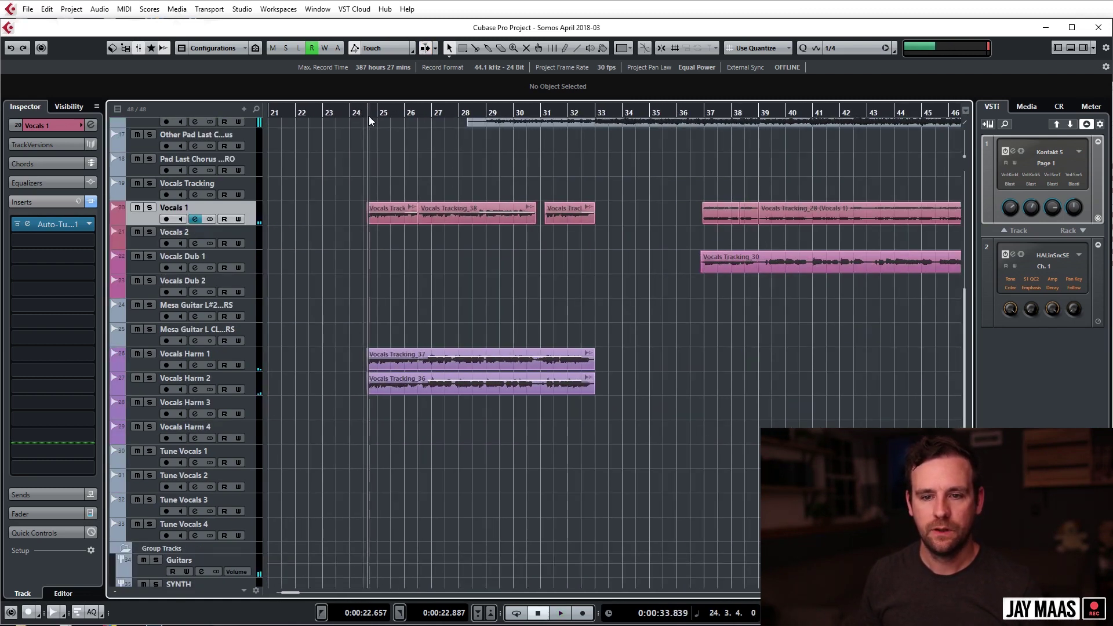
left_click(367, 115)
left_click(204, 353)
key("h")
key("h")
key("h")
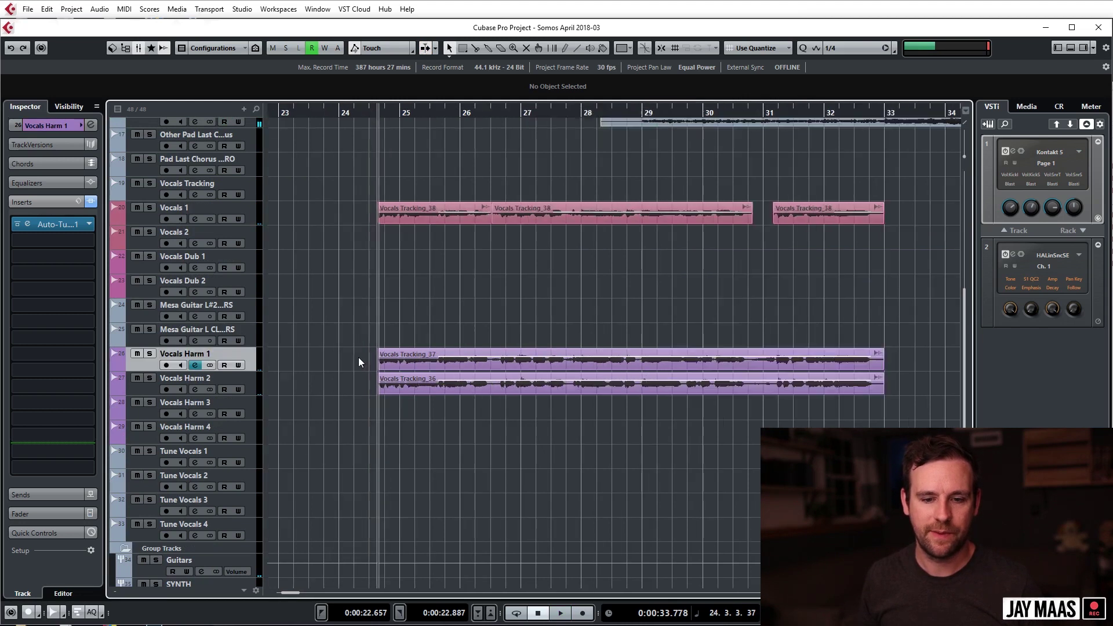
left_click(208, 374, "shift")
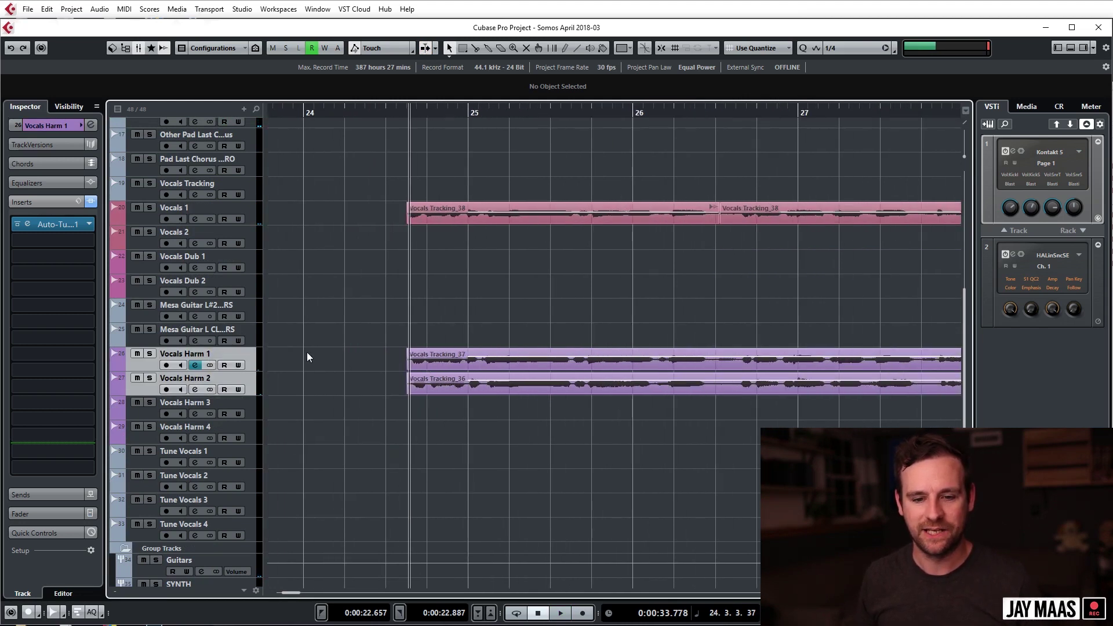
Step: Solo the two selected harmony tracks, play their first phrase, stop playback, and turn the solo off
key("s")
key("space")
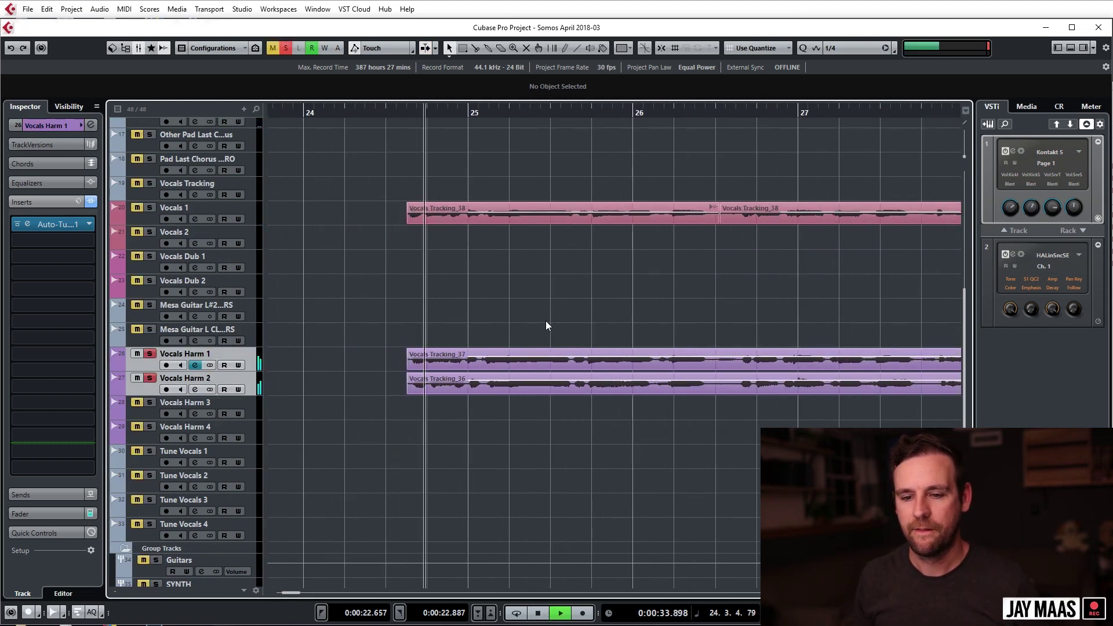
key("g")
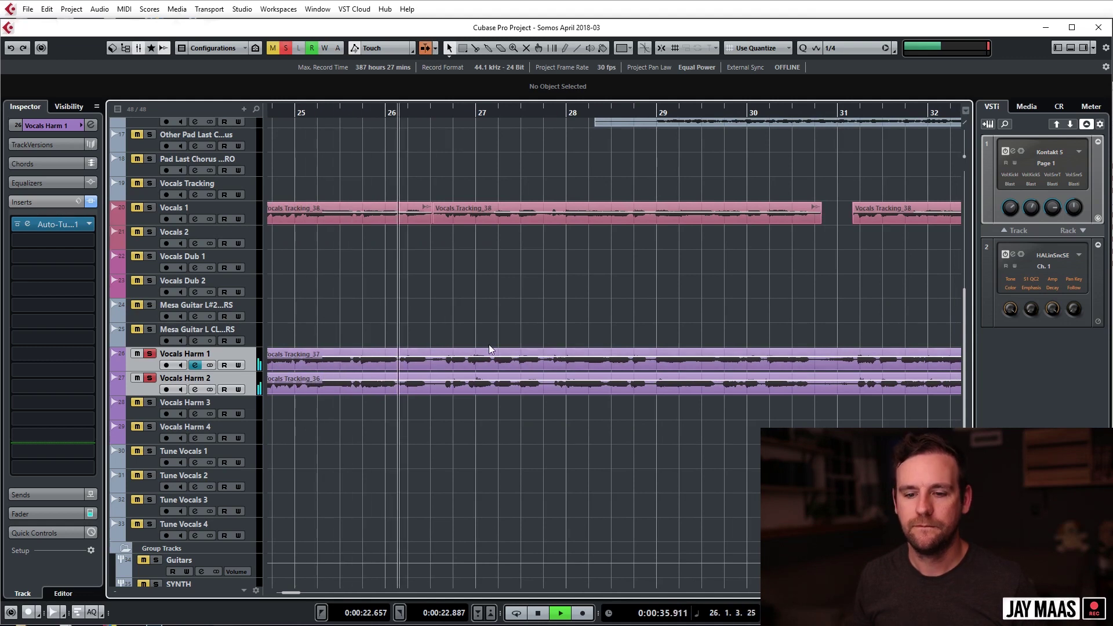
key("space")
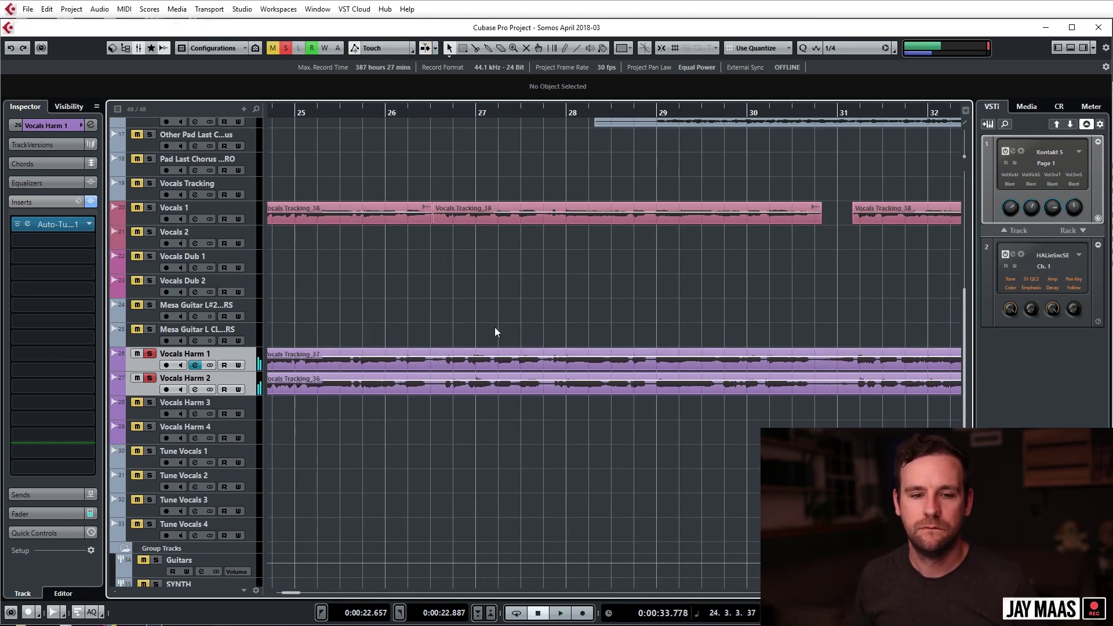
key("s")
Step: Examine how the guitar, bass, pad, lead vocal, harmony and Tune Vocals parts are laid out across the whole song
key("g")
key("g")
key("g")
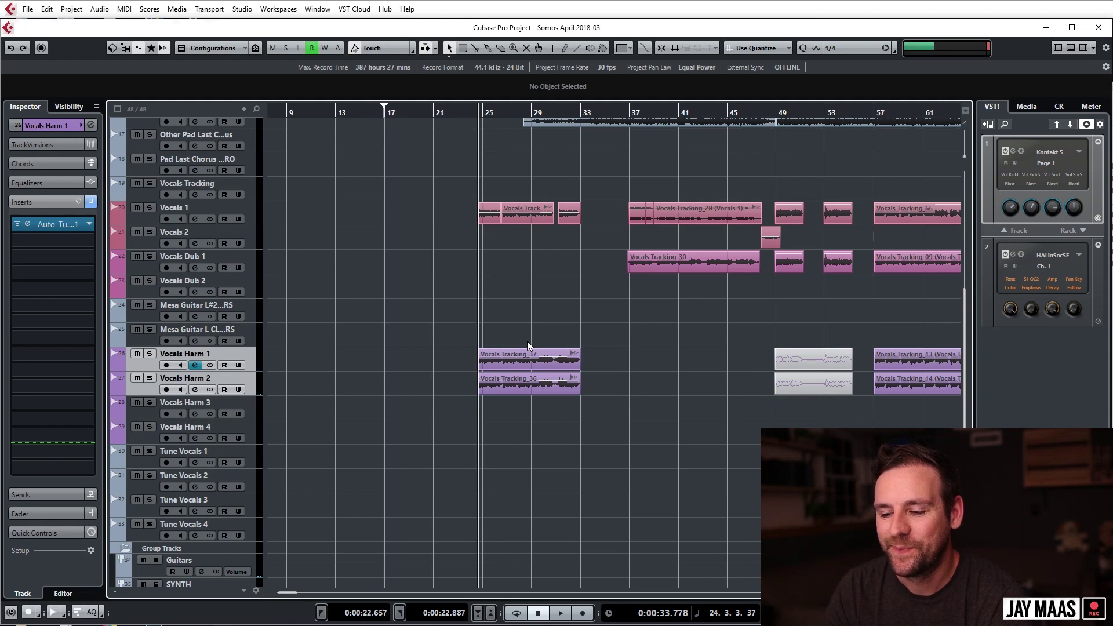
scroll(526, 341, "up", 5)
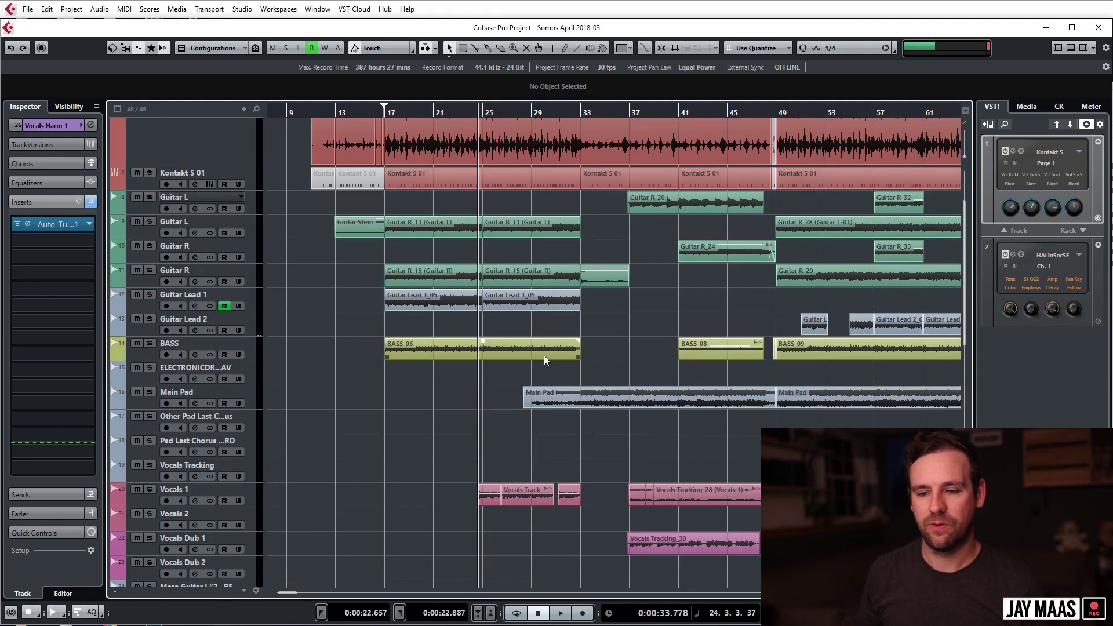
scroll(542, 355, "down", 2)
scroll(320, 371, "up", 5)
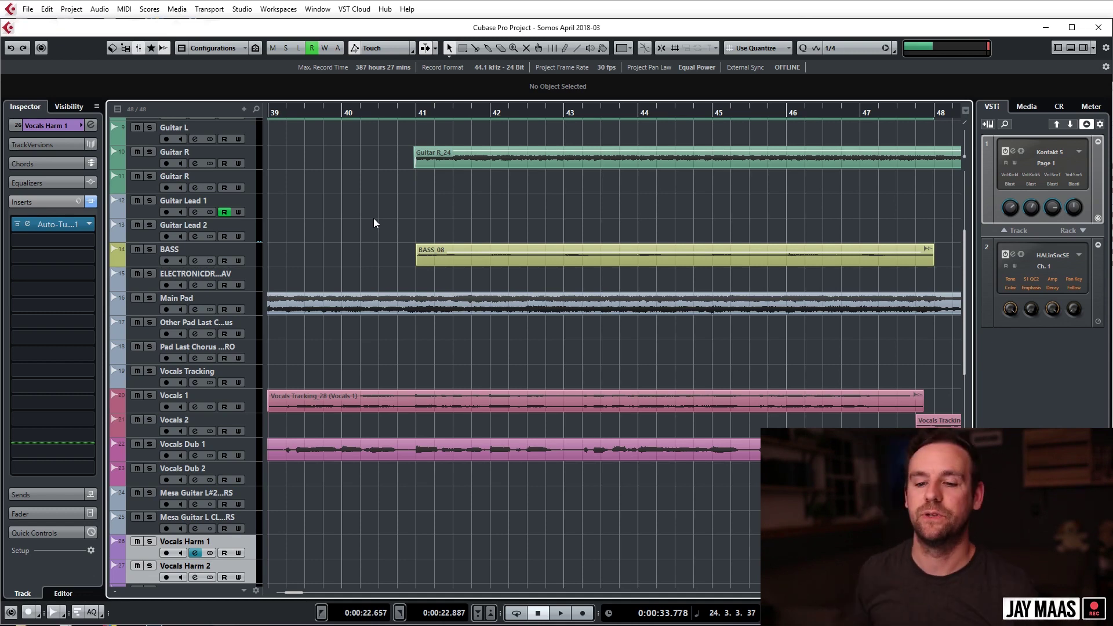
scroll(507, 404, "down", 4, "ctrl")
scroll(503, 391, "down", 5, "ctrl")
scroll(500, 377, "down", 4)
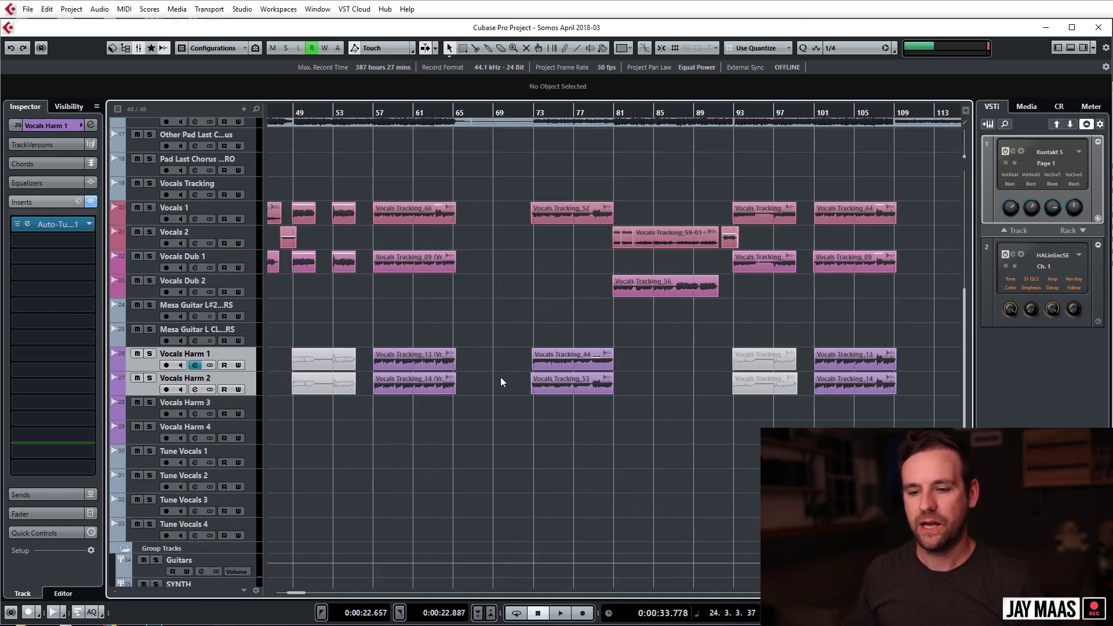
scroll(501, 376, "up", 4)
scroll(517, 422, "down", 6)
scroll(517, 417, "up", 3, "ctrl")
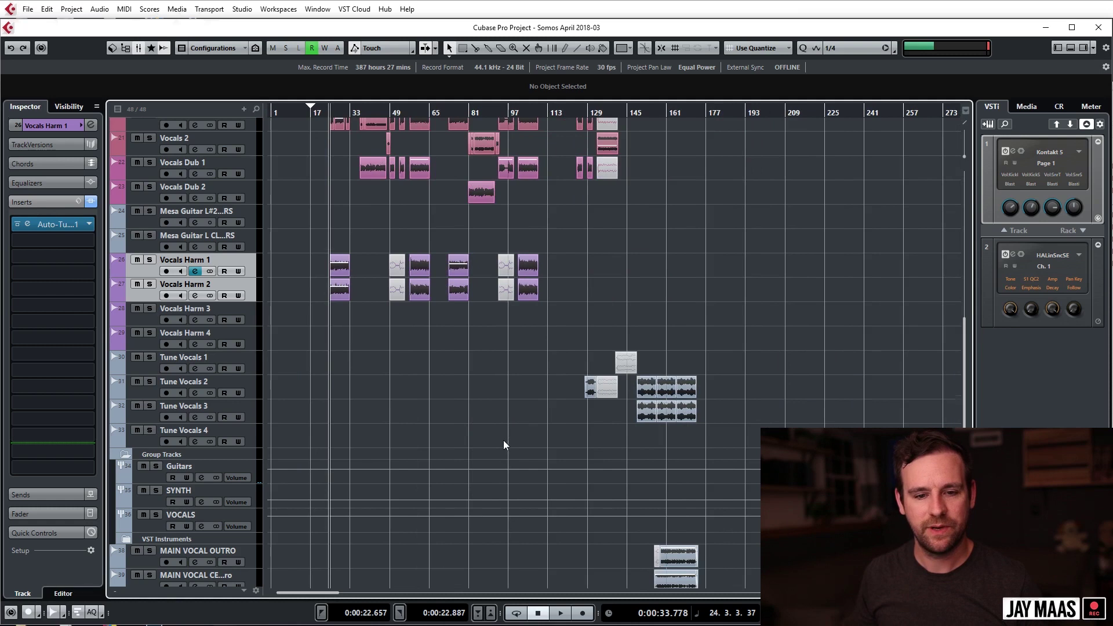
Step: Select the Stereo Out channel, open its GW MixCentric insert beside the track list, and start playback
scroll(503, 440, "up", 8)
scroll(495, 447, "up", 2, "ctrl")
left_click(213, 159)
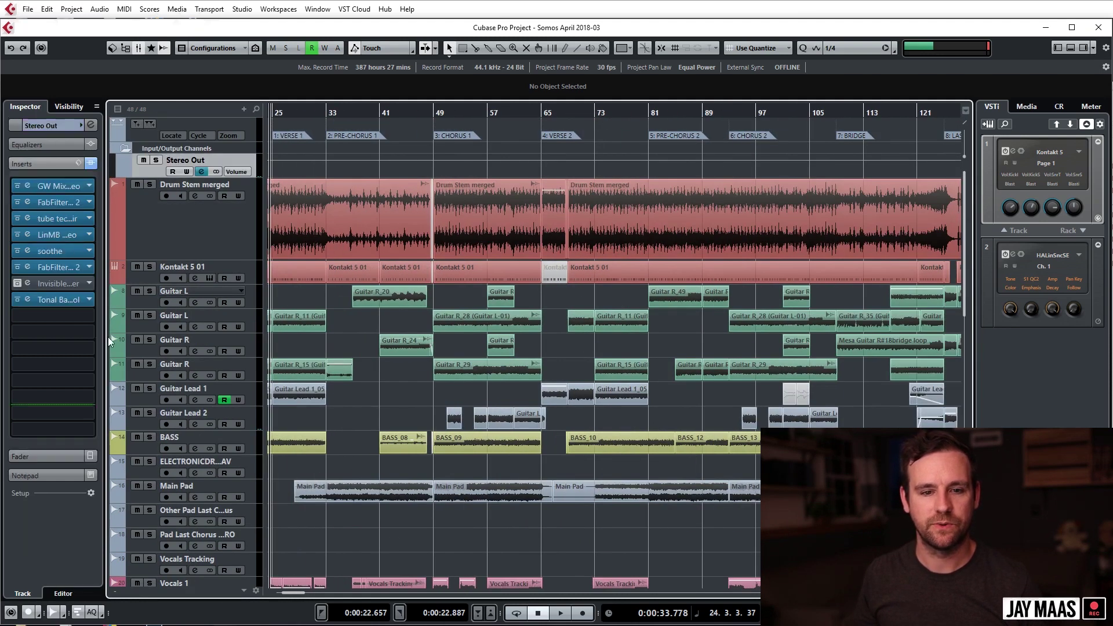
left_click(27, 186)
left_click_drag(433, 341, 609, 150)
key("space")
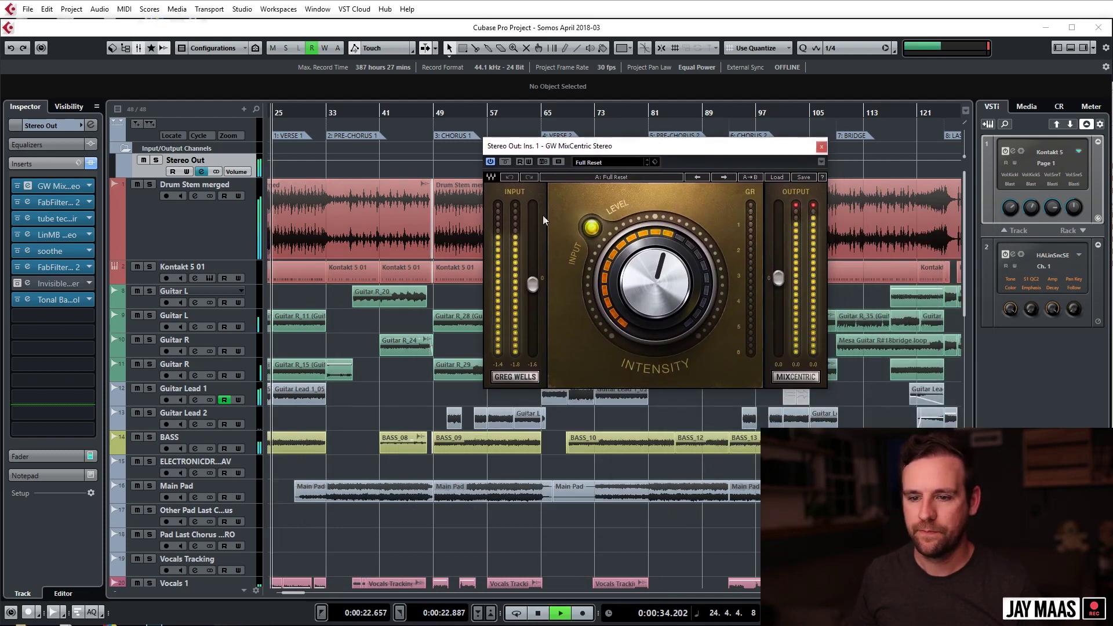
Step: Compare the mix with and without GW MixCentric during playback, stop playback, and close the plug-in
left_click(505, 161)
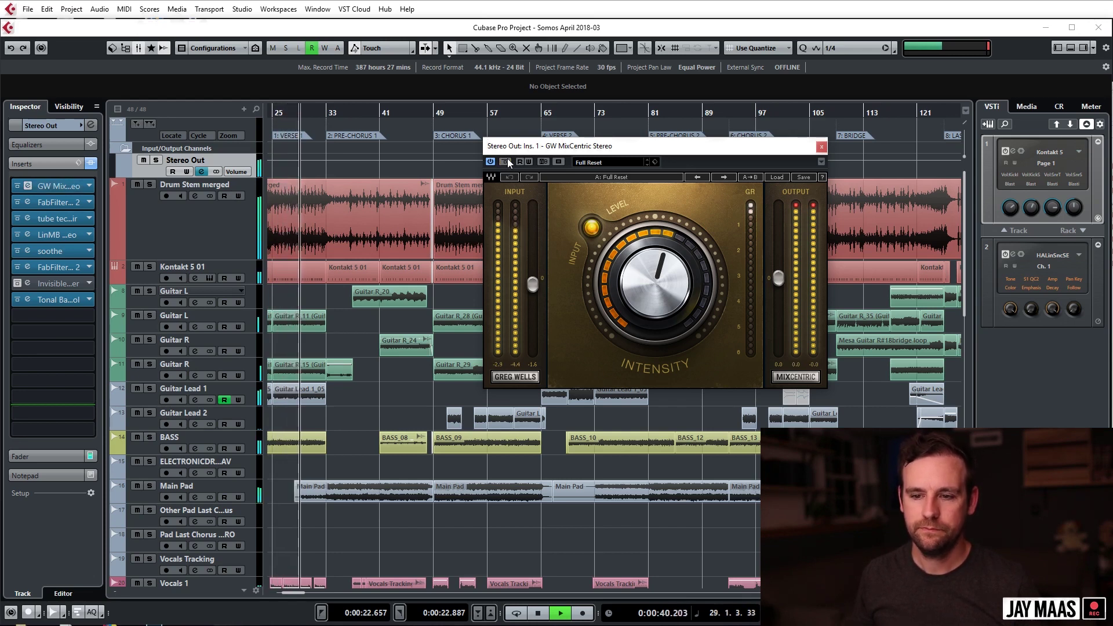
left_click_drag(579, 152, 485, 162)
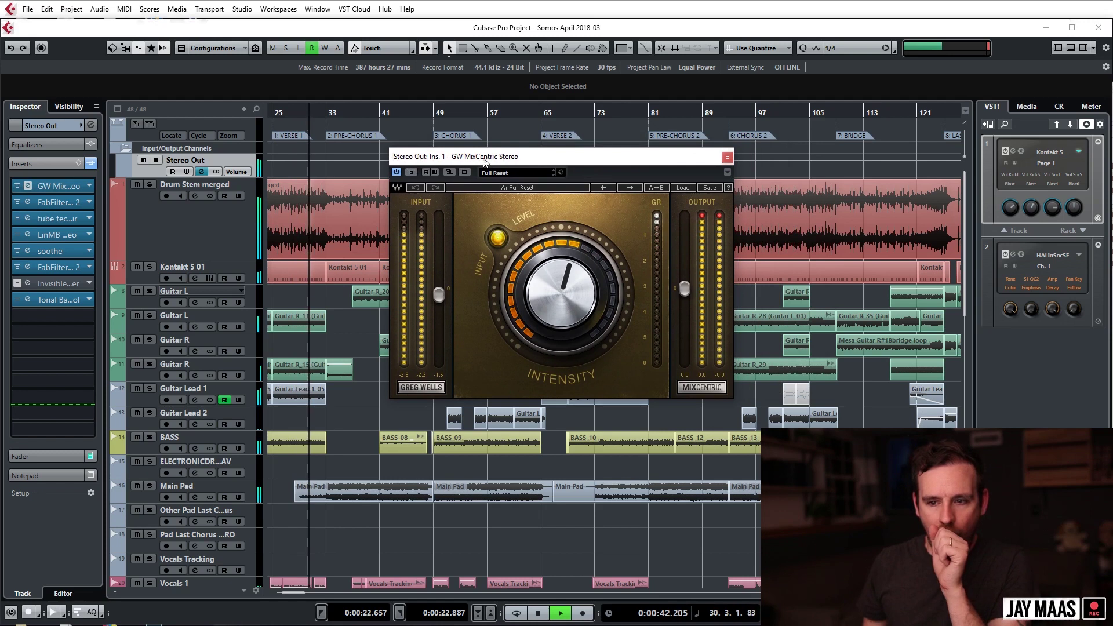
key("space")
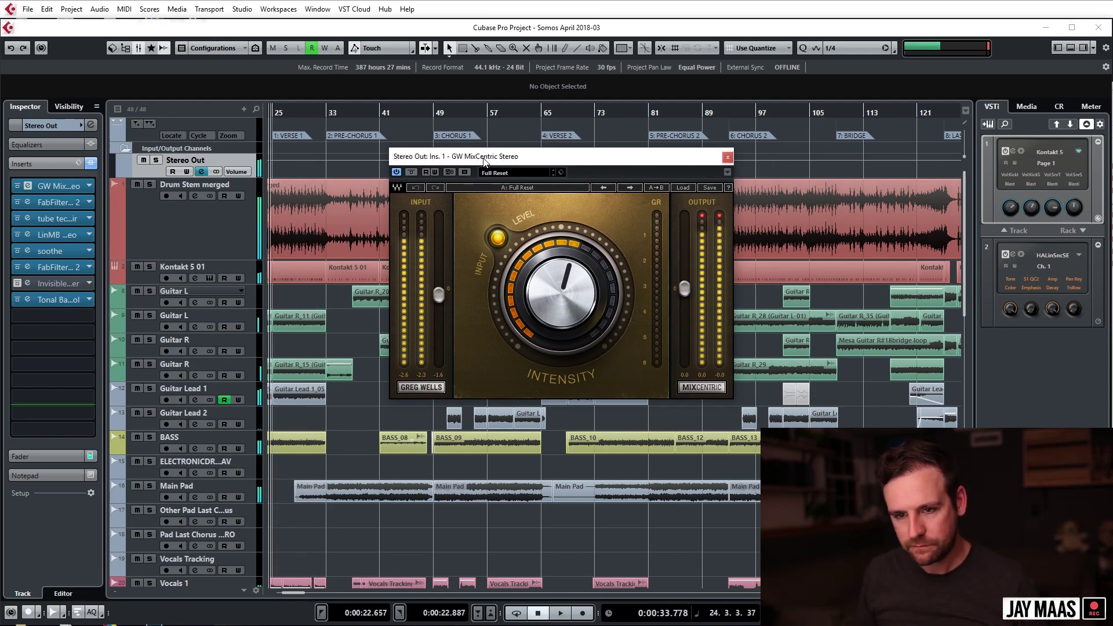
left_click(731, 162)
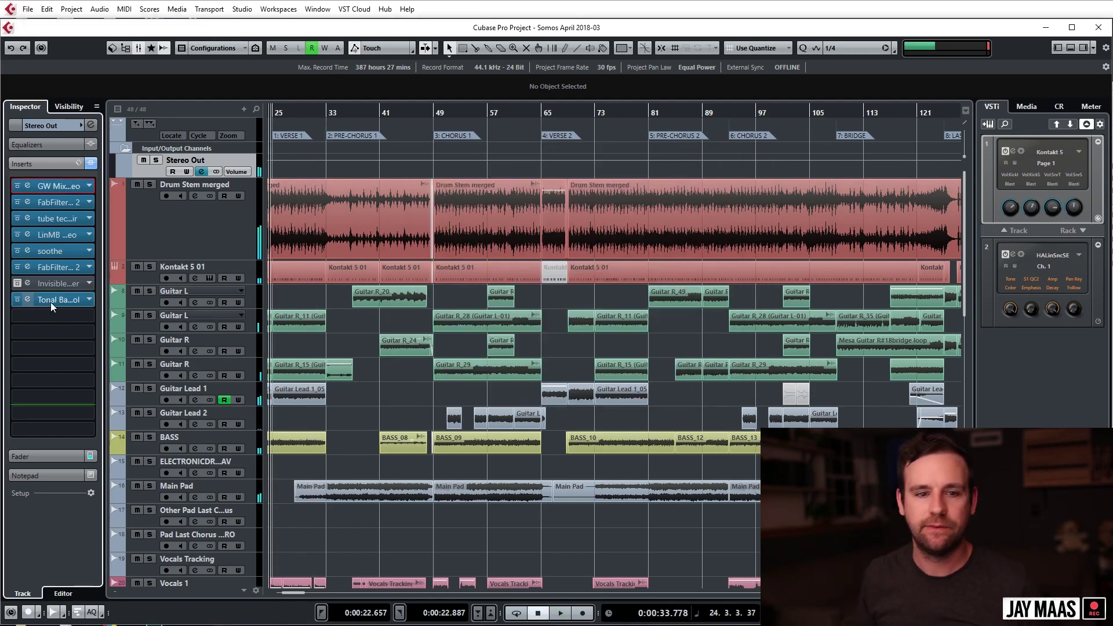
Step: Open the first FabFilter Pro-Q 2 insert on the Stereo Out channel and play a short passage through it
left_click(28, 202)
left_click_drag(1015, 173, 504, 141)
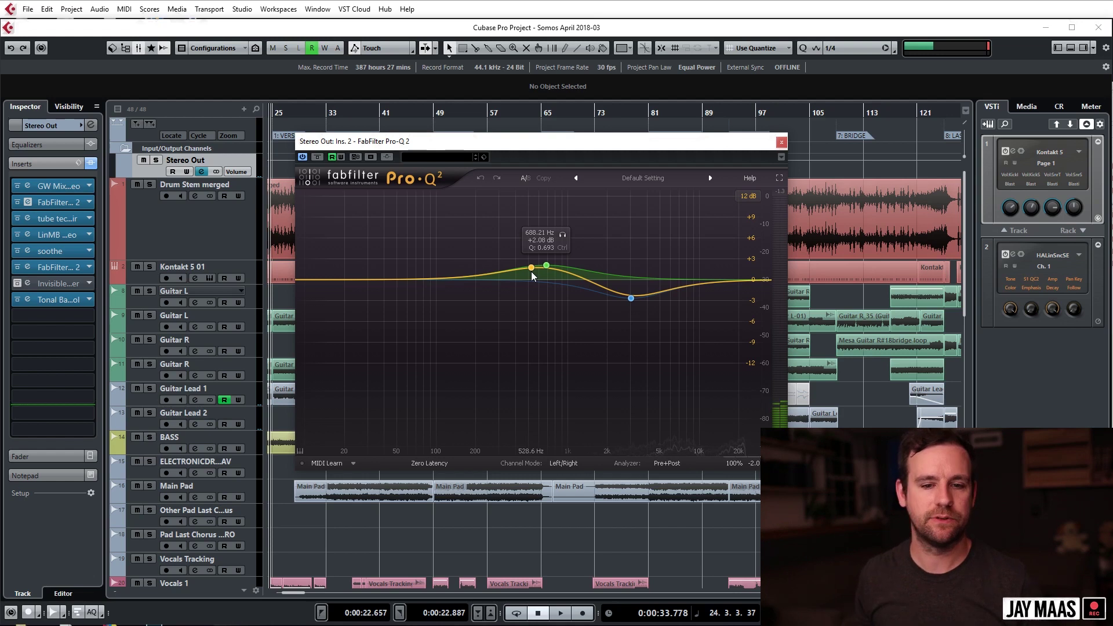
key("space")
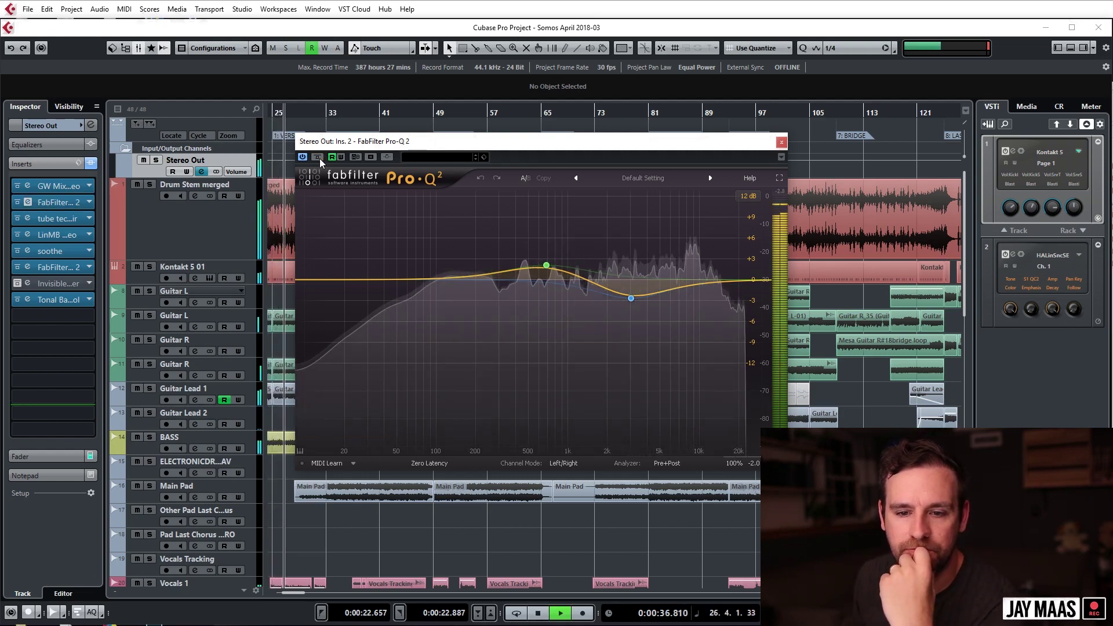
key("space")
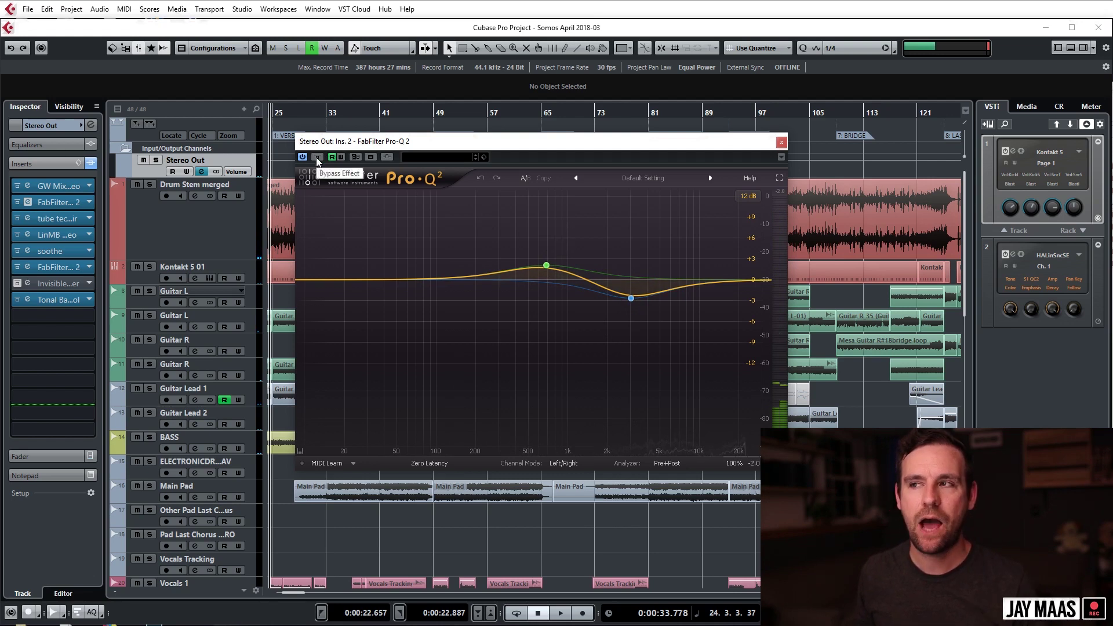
Step: Play the passage while bypassing and re-enabling the Pro-Q 2, stop playback, and close the plug-in
key("space")
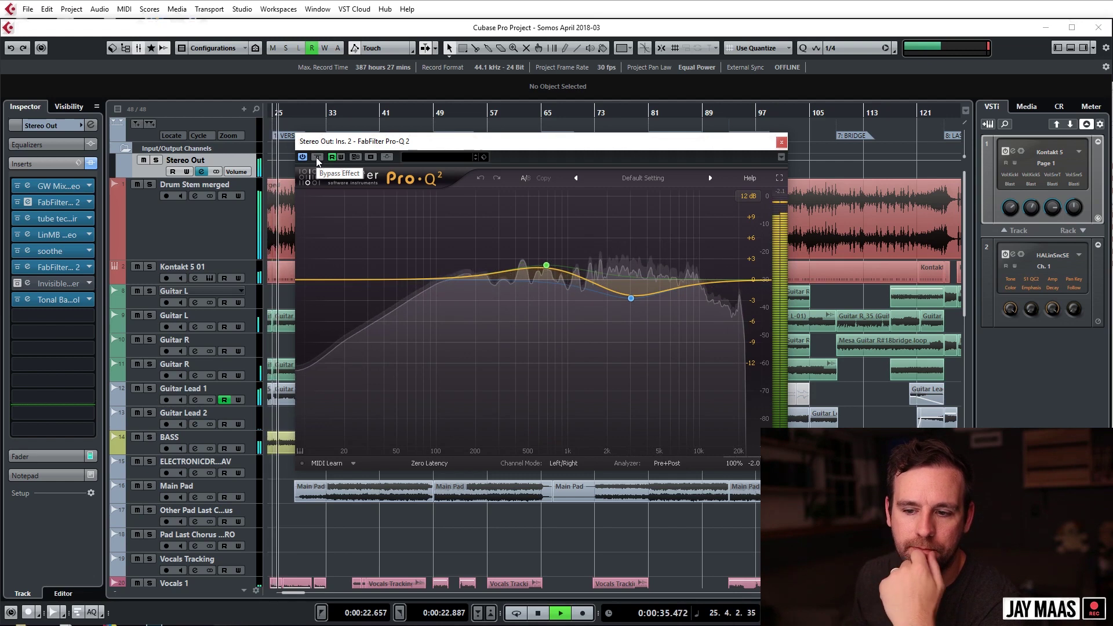
left_click(317, 157)
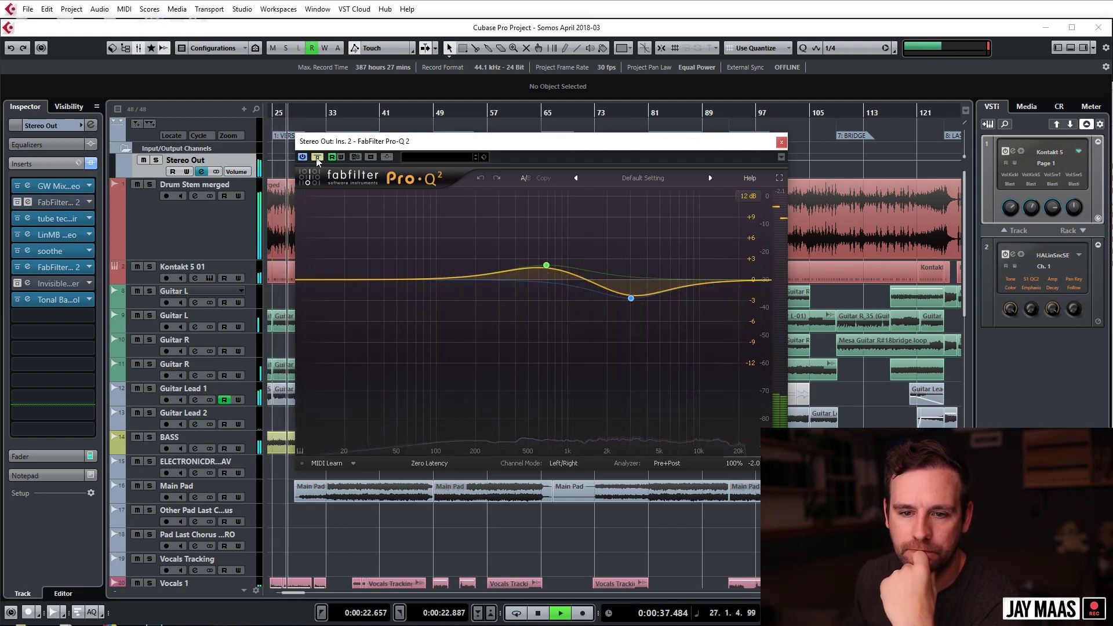
left_click(317, 157)
key("space")
left_click(781, 142)
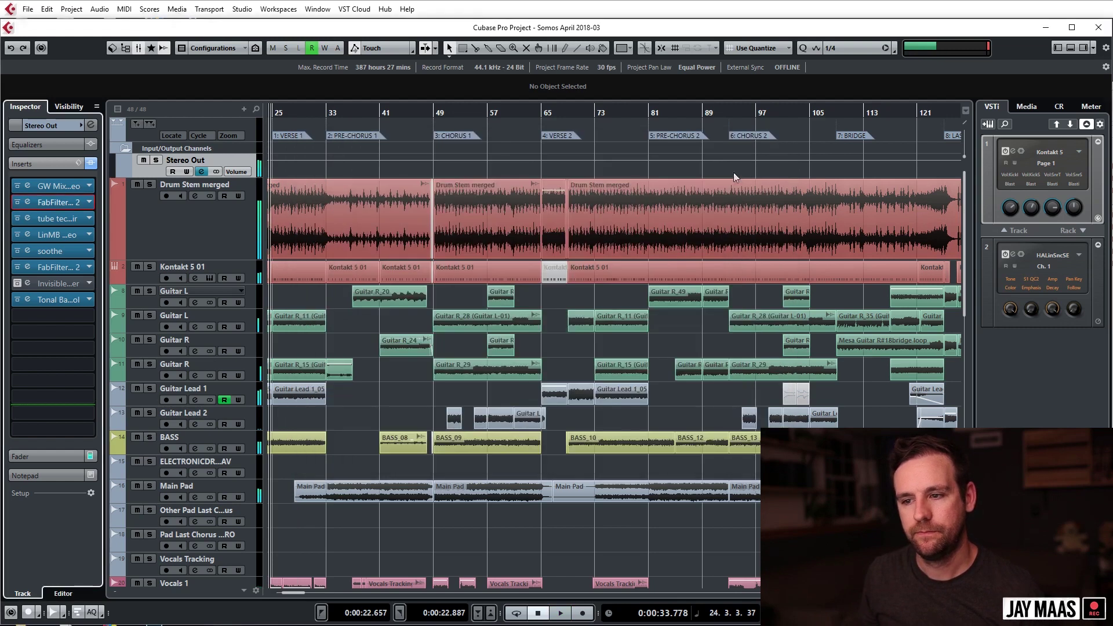
Step: Inspect the tube tech pair external insert, close it, and open the LinMB multiband insert above the track area
left_click(29, 218)
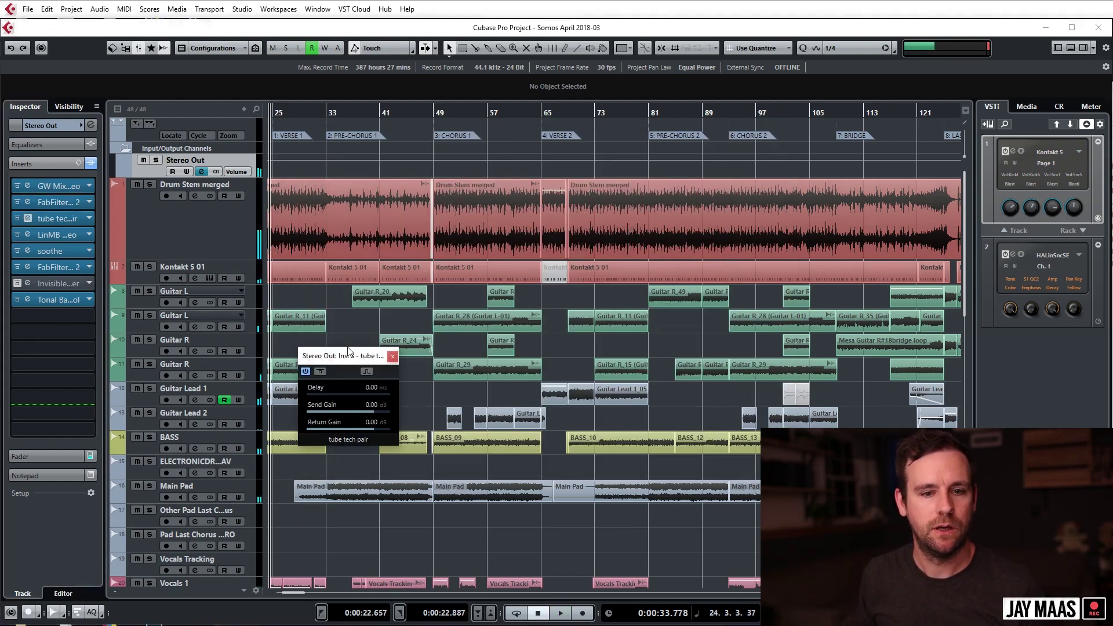
left_click(393, 357)
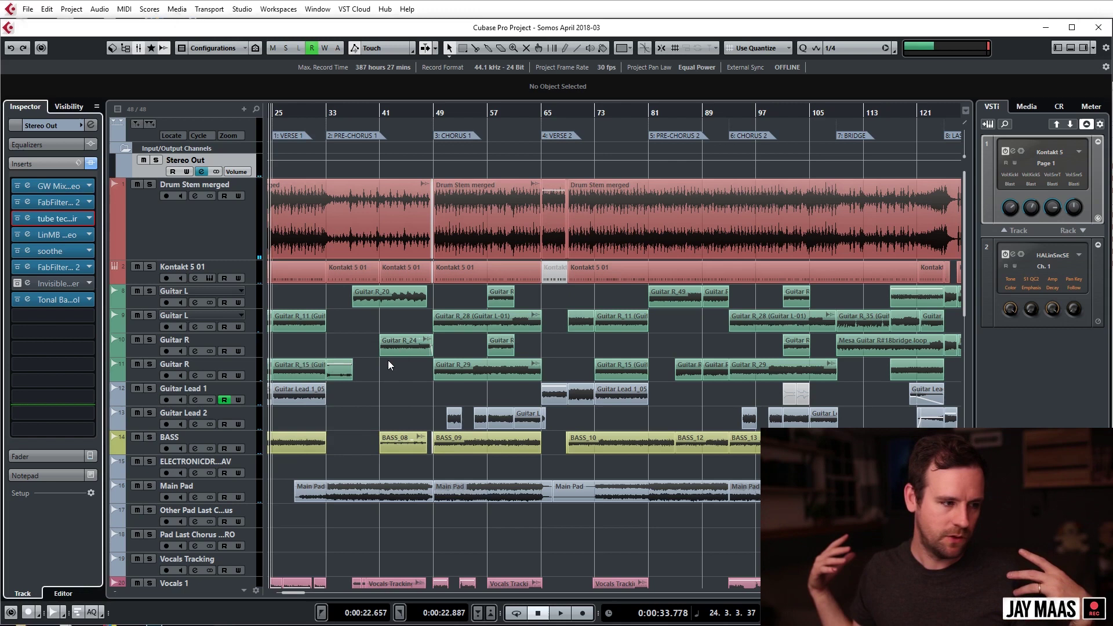
left_click(27, 235)
left_click_drag(469, 284, 475, 122)
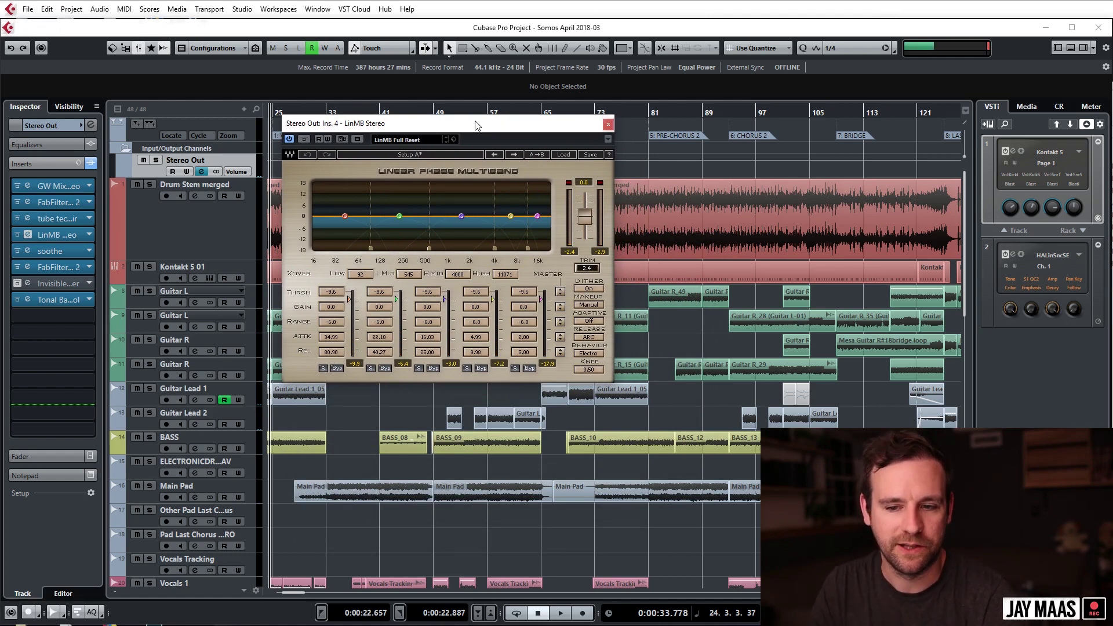
Step: Audition the LinMB multiband compression during playback, comparing it with its bypass, and stop playback
key("space")
key("space")
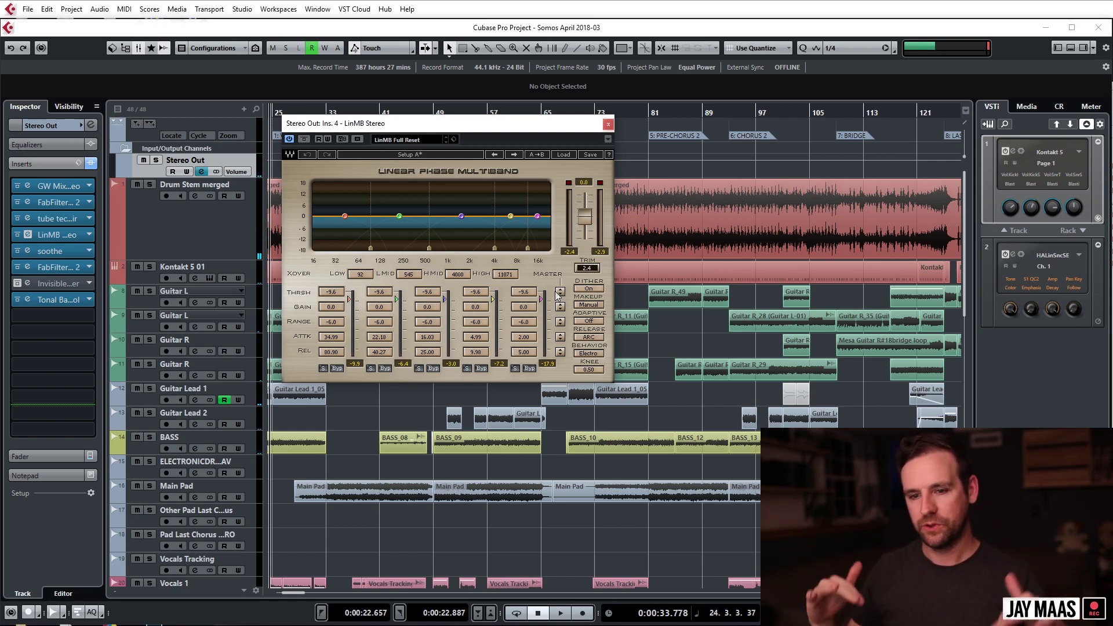
left_click_drag(475, 129, 488, 129)
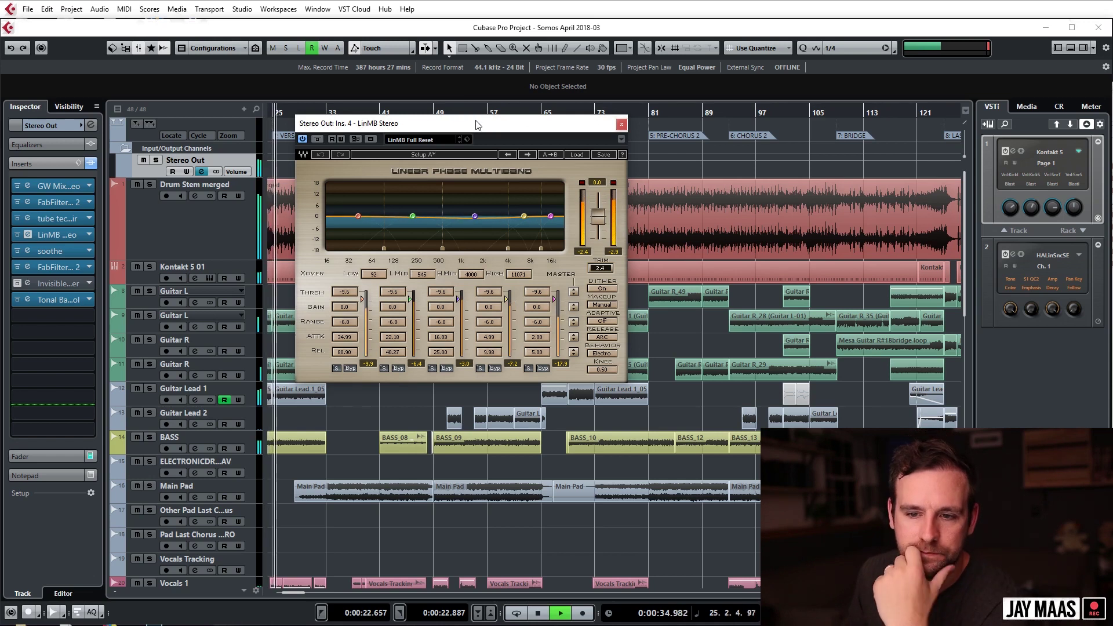
left_click(317, 140)
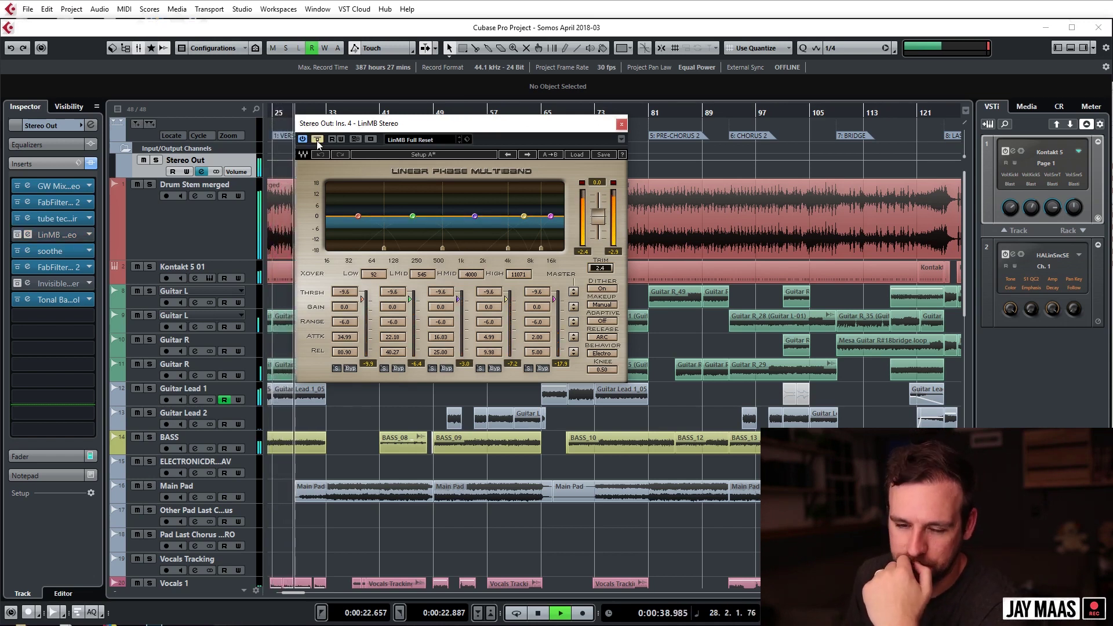
left_click(317, 141)
key("space")
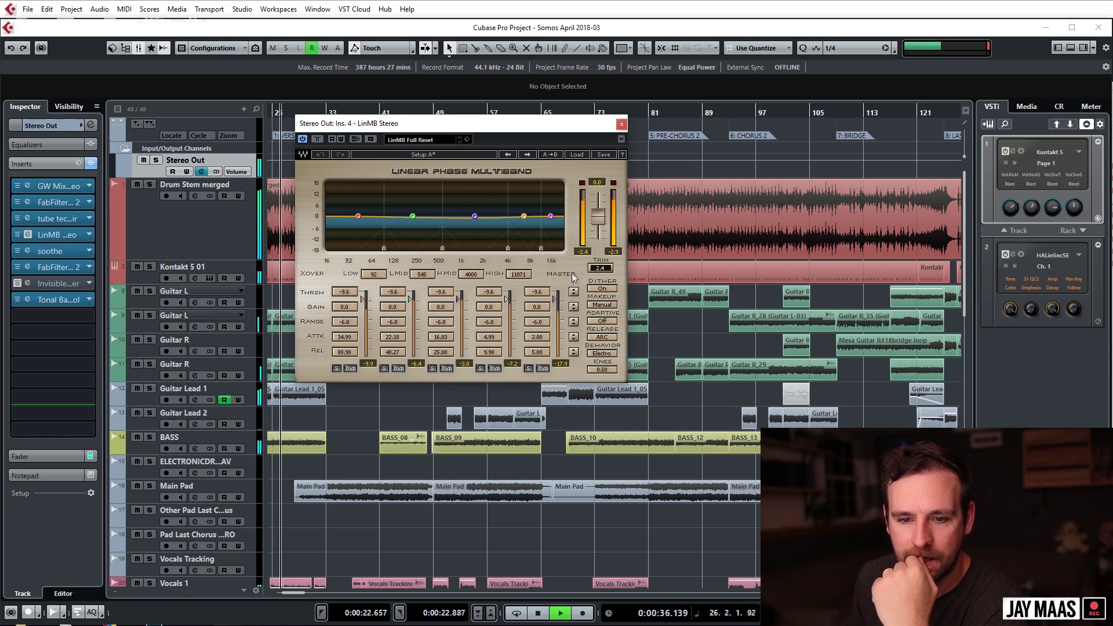
key("space")
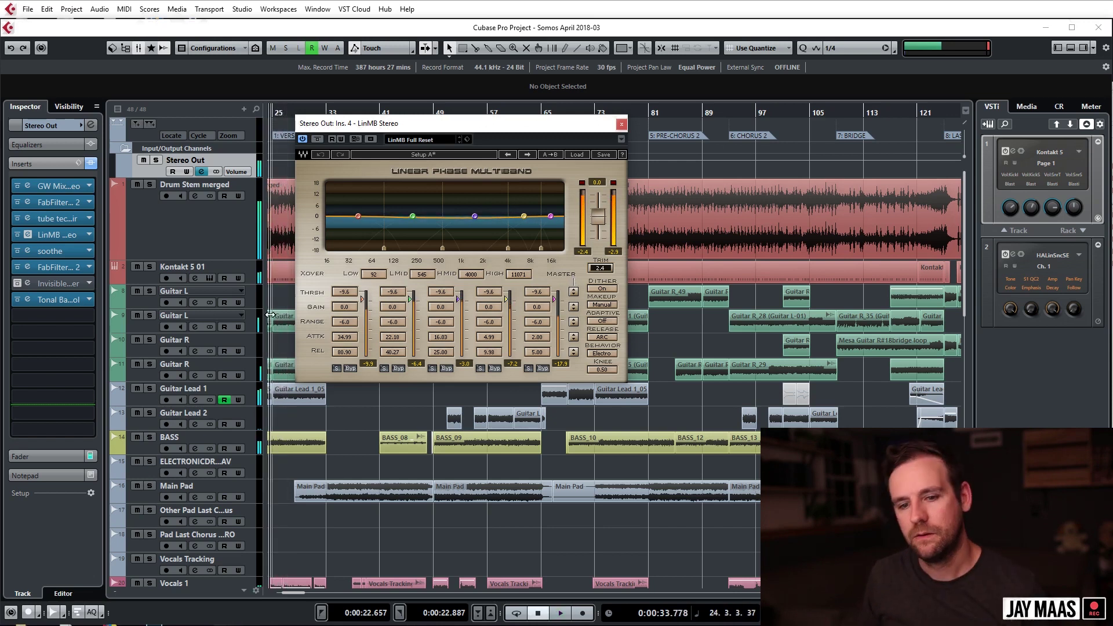
Step: Solo and briefly play the lowest and second LinMB bands in turn, turning each solo off after listening
left_click(336, 368)
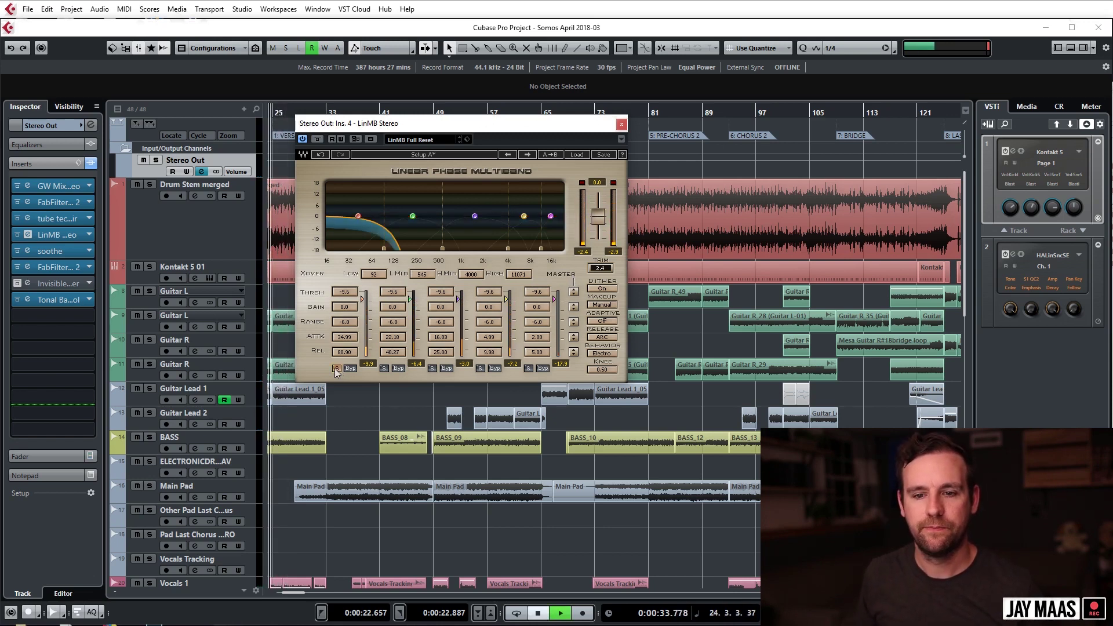
key("space")
key("space")
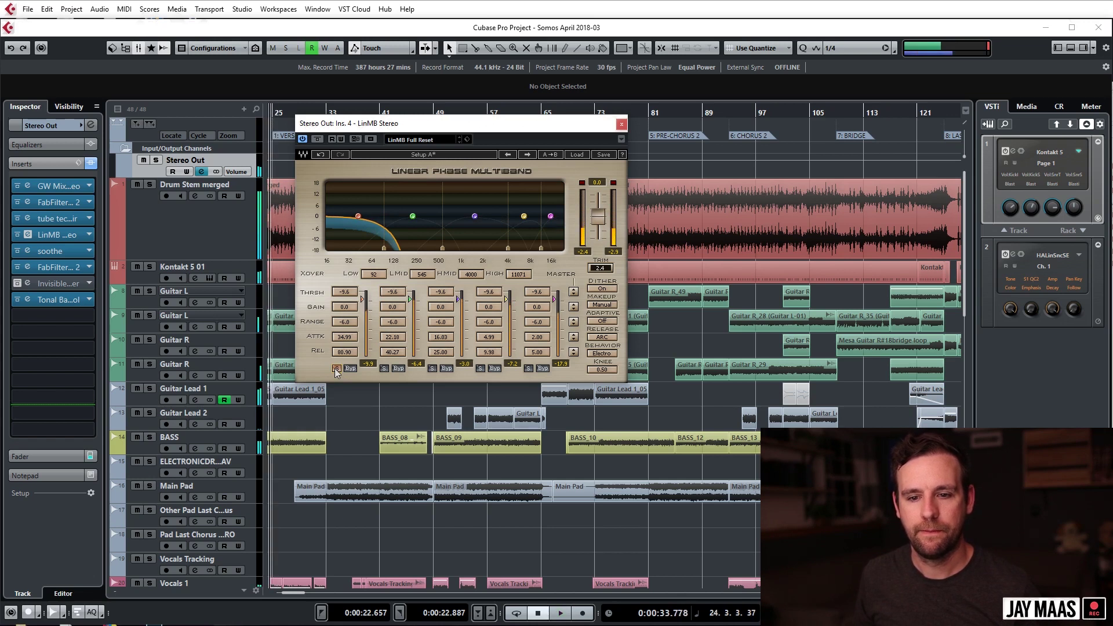
left_click(336, 368)
left_click(383, 368)
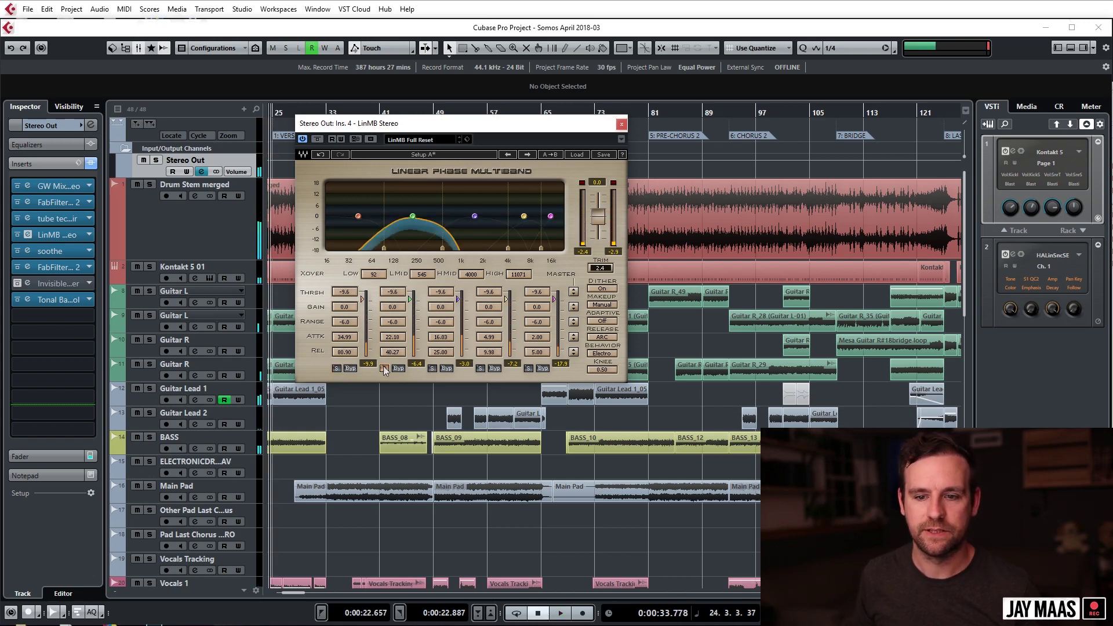
key("space")
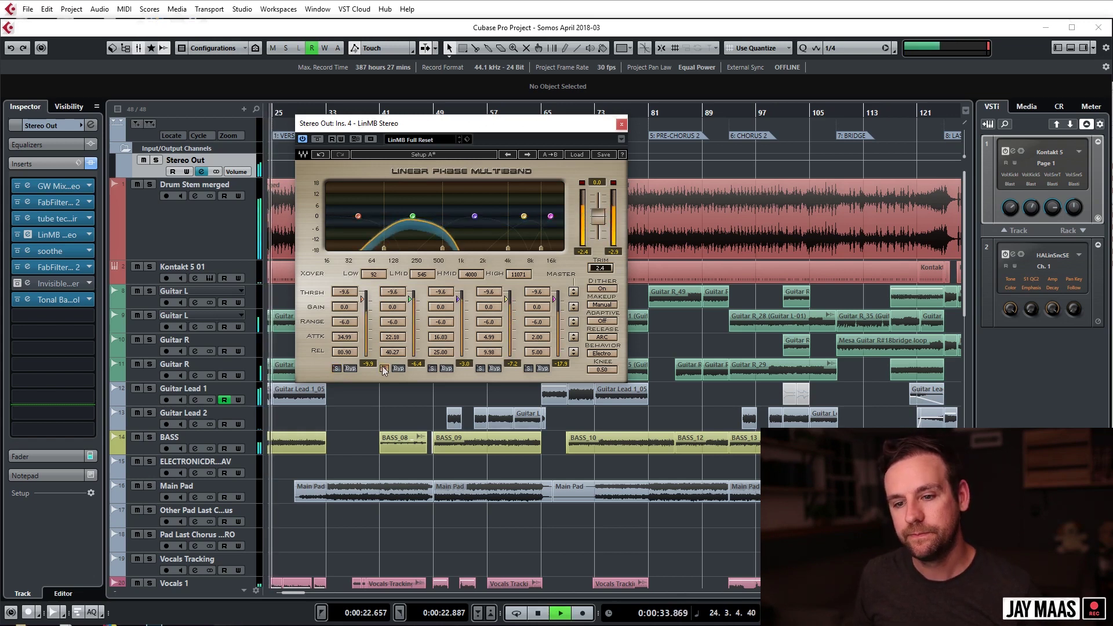
key("space")
left_click(382, 367)
Step: Solo and play the third LinMB band, turn its solo off, and play all bands together briefly
left_click(432, 368)
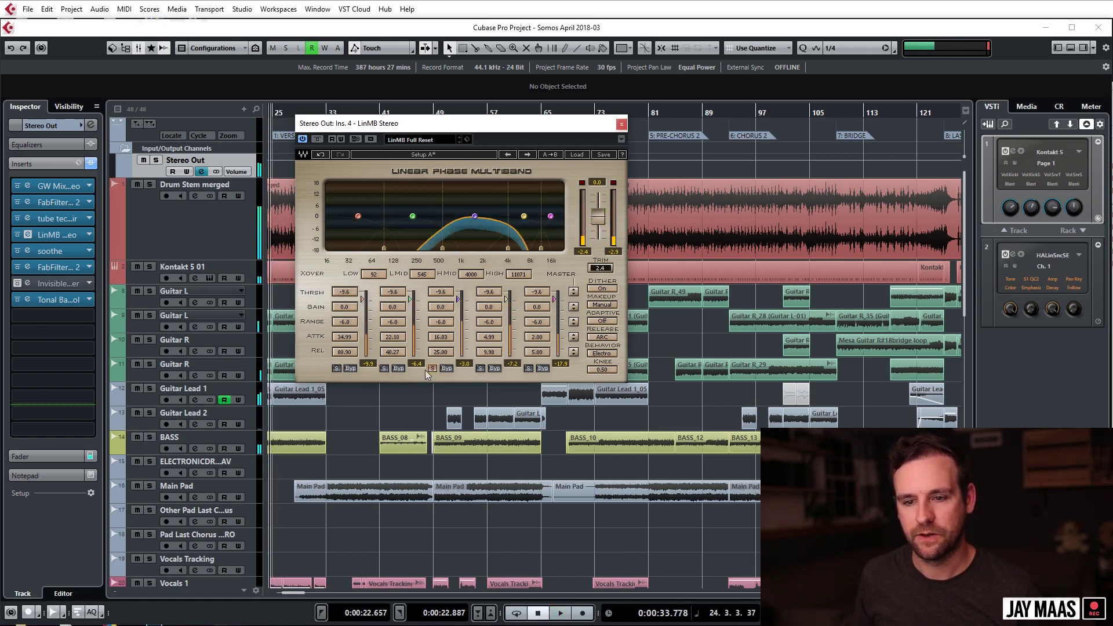
key("space")
key("space")
left_click(432, 369)
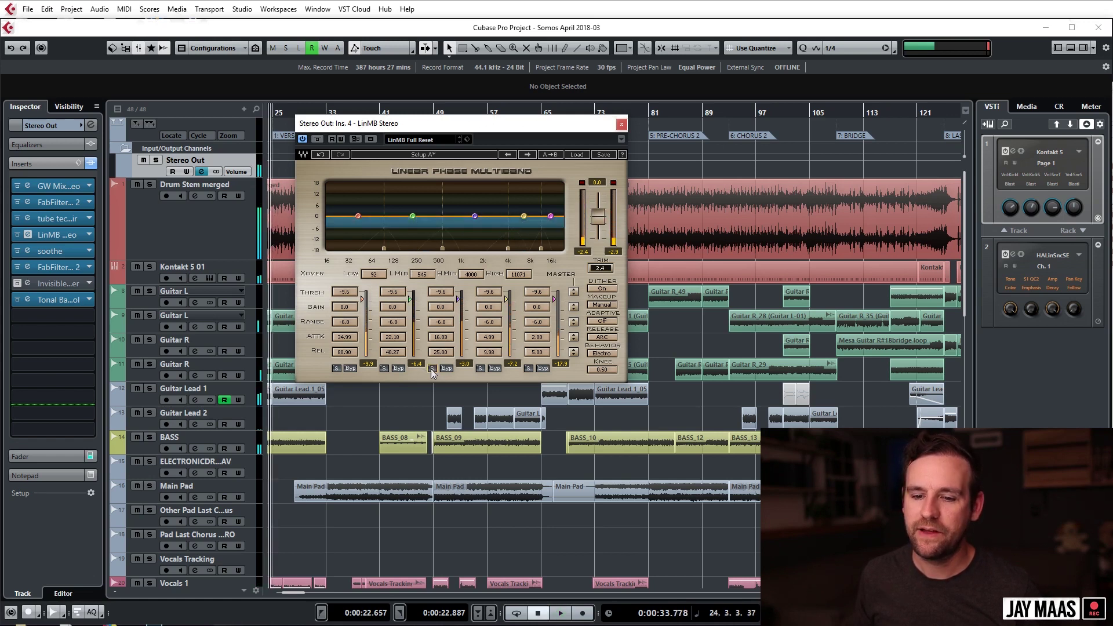
key("space")
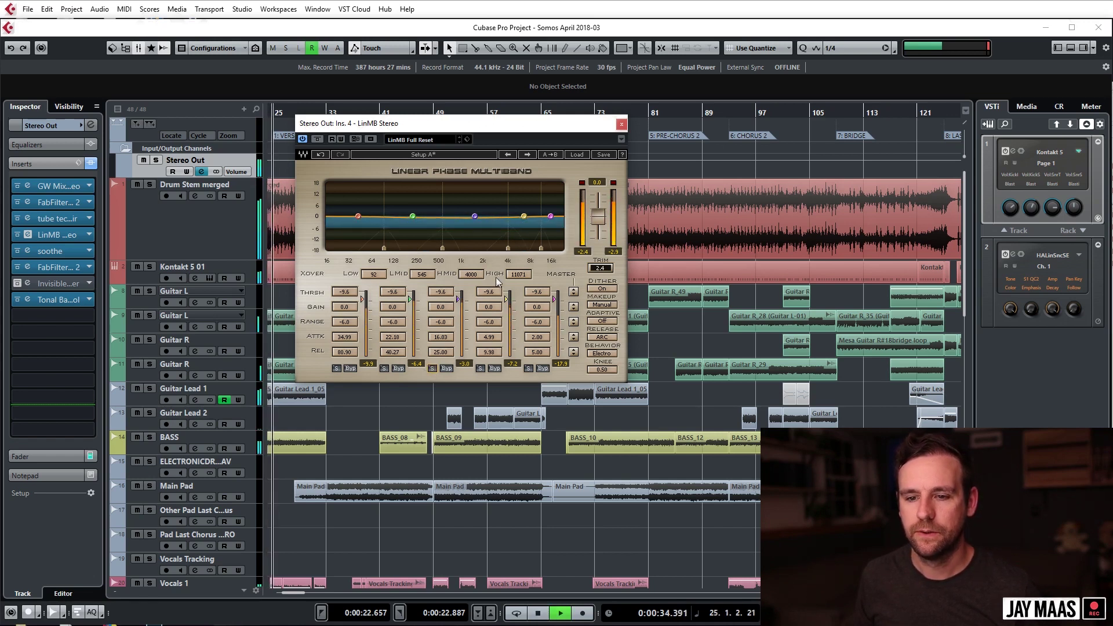
key("space")
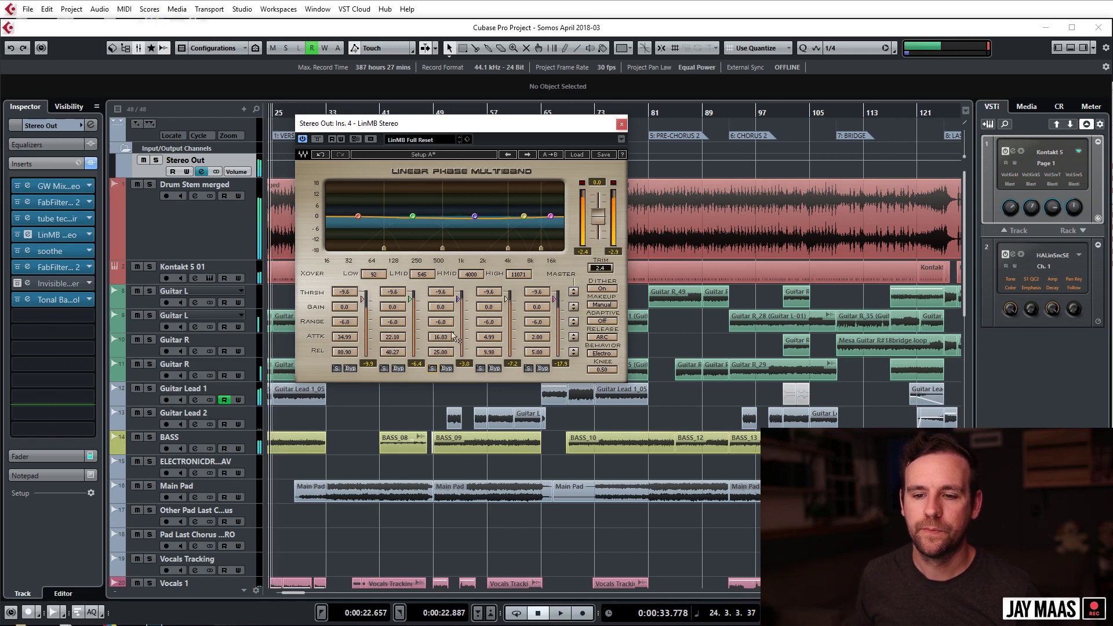
Step: Solo the fourth LinMB band, switch the solo to the highest band, and listen to each
left_click(480, 369)
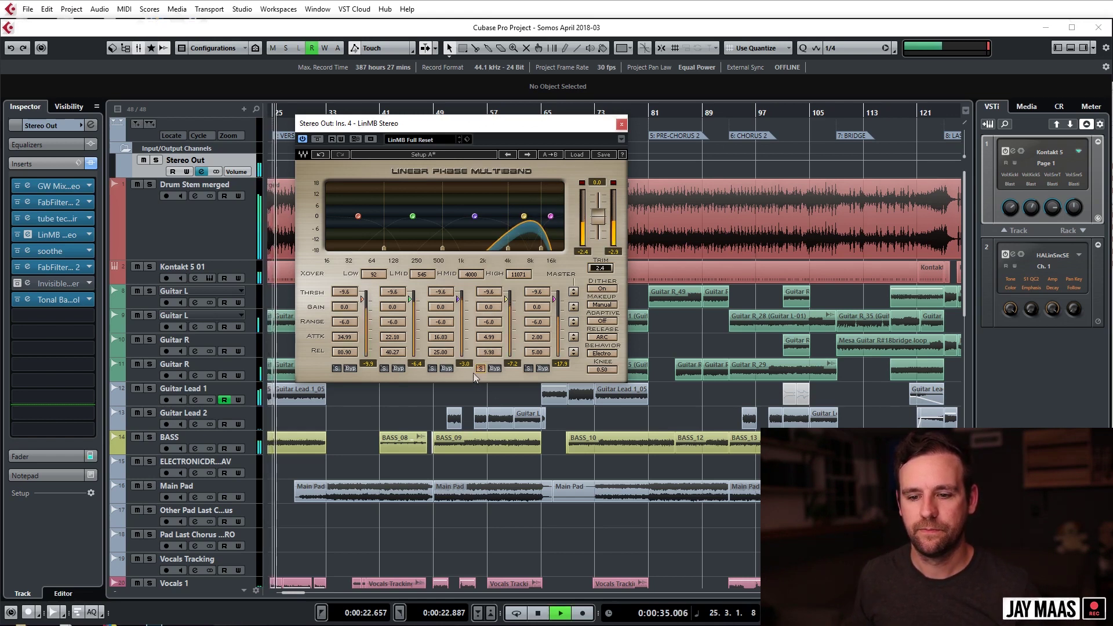
left_click(479, 369)
left_click(528, 369)
key("space")
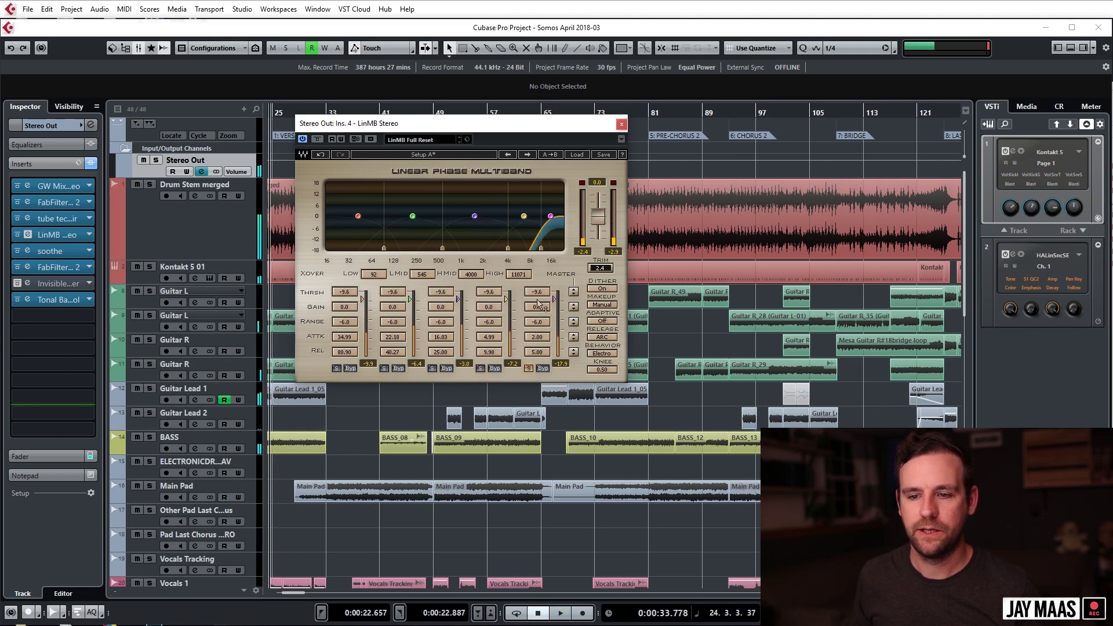
key("space")
Step: Turn off the solo on the highest LinMB band and close the plug-in
left_click(621, 123)
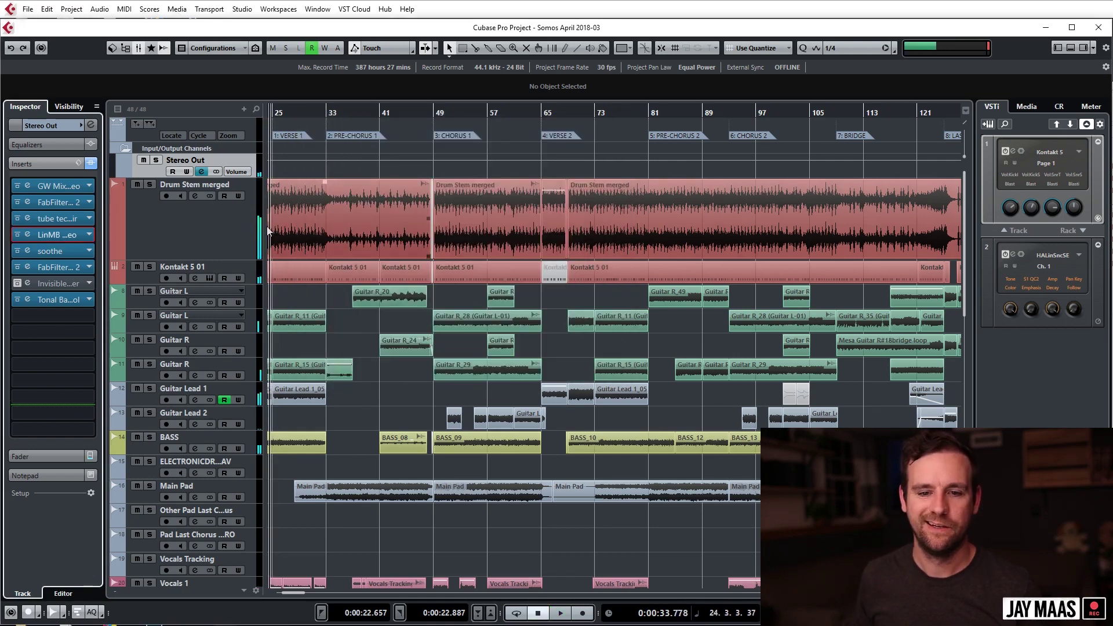
left_click(28, 235)
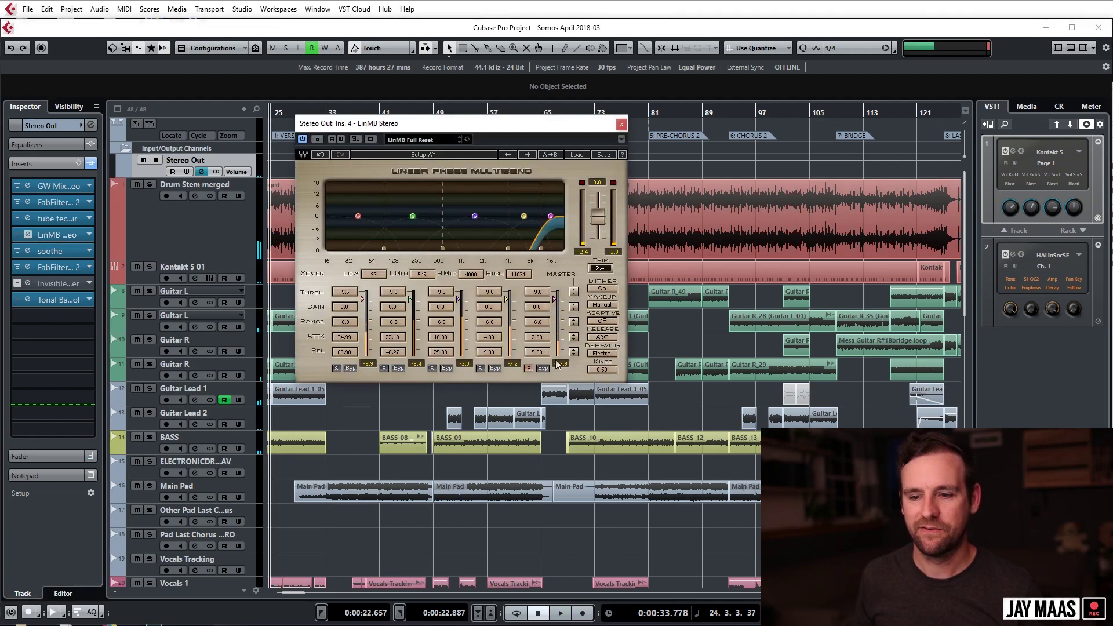
left_click(529, 368)
left_click(622, 125)
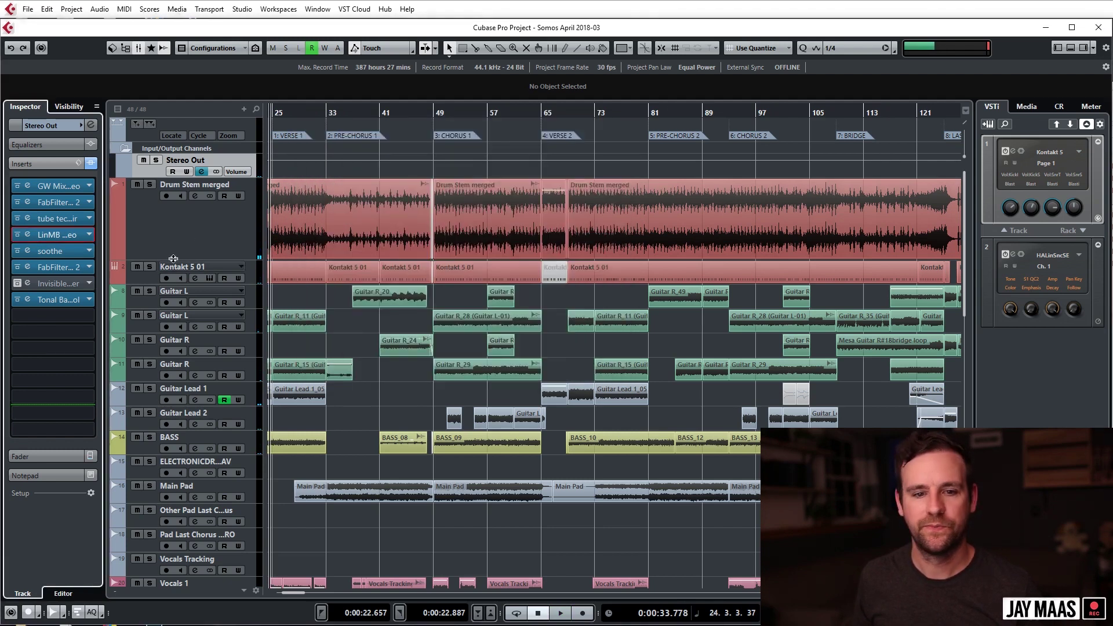
Step: Open the soothe insert on the Stereo Out channel, audition its processing during playback, and stop playback
left_click(28, 249)
left_click_drag(542, 307, 491, 265)
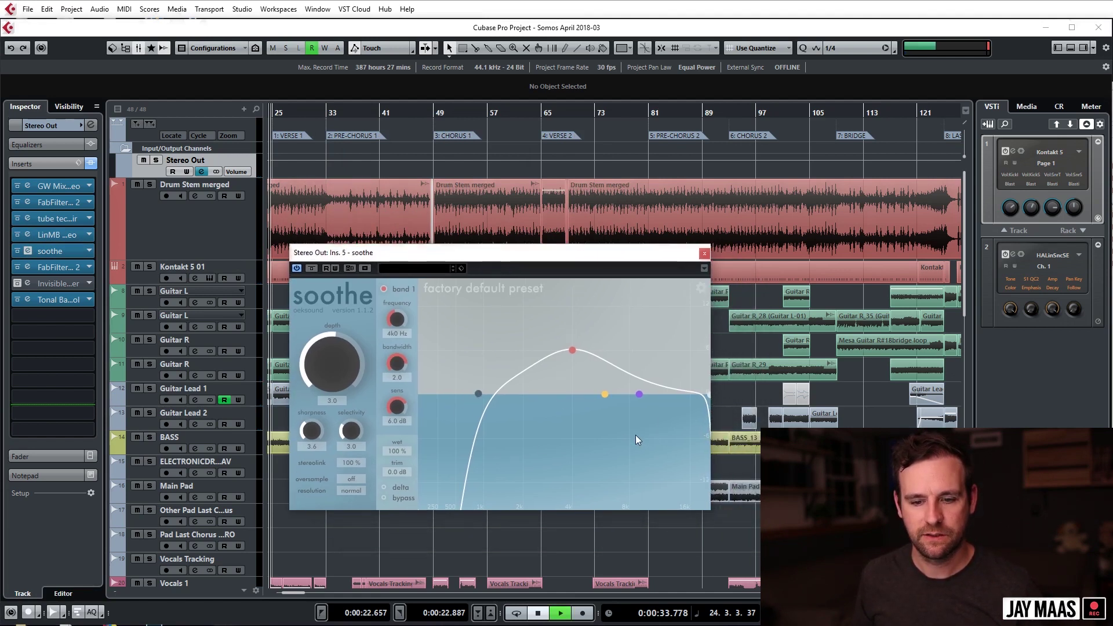
key("space")
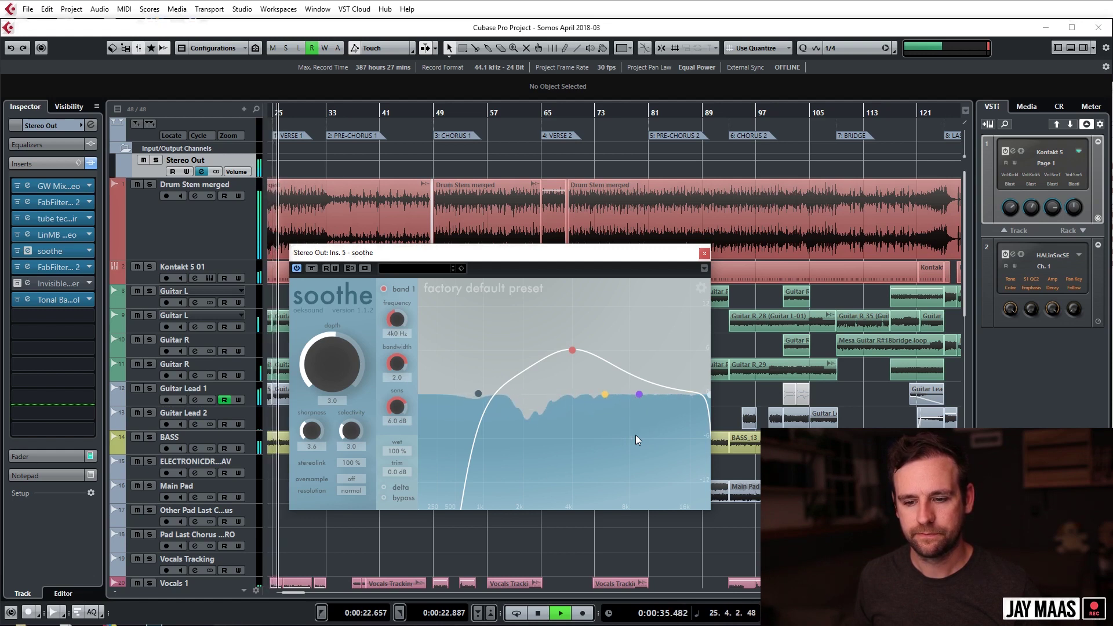
key("space")
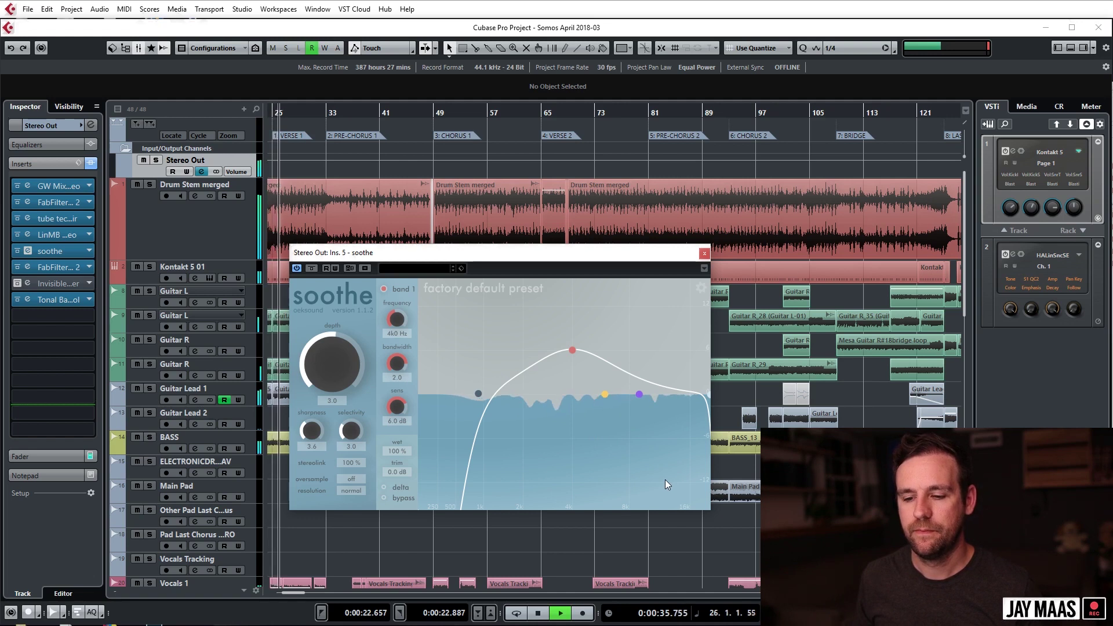
key("space")
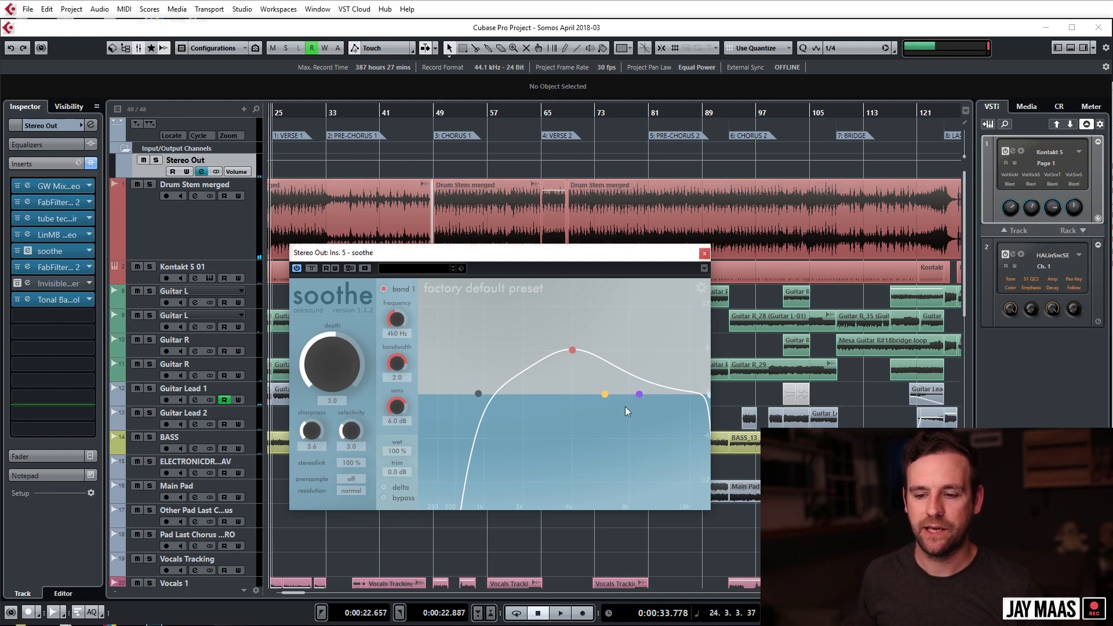
Step: Play the mix once more through the soothe plug-in, stop playback, and close the plug-in window
key("space")
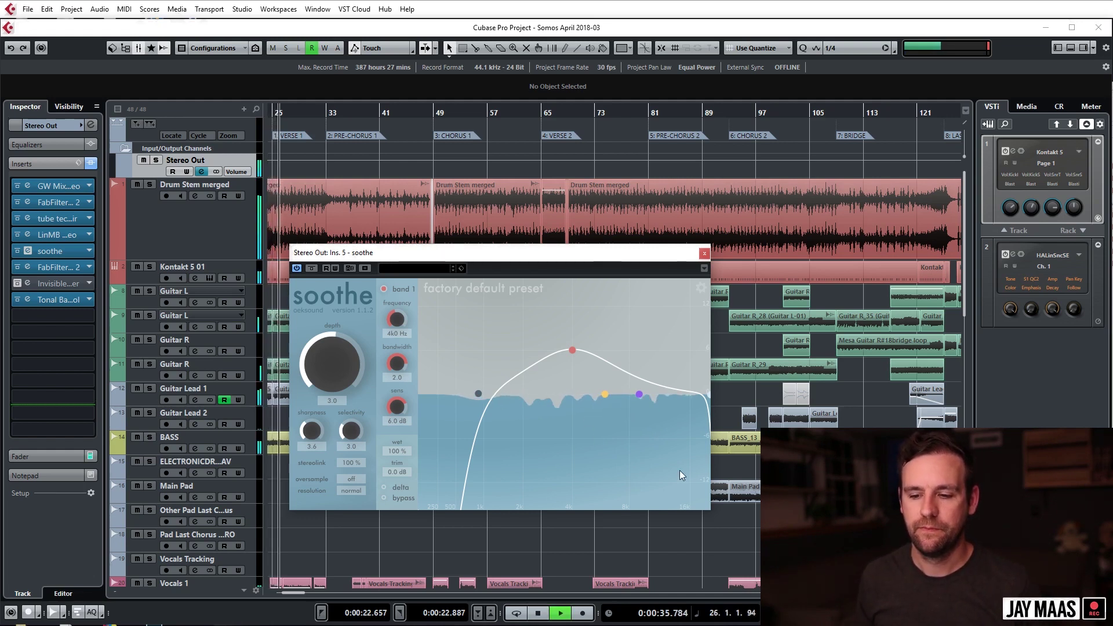
key("space")
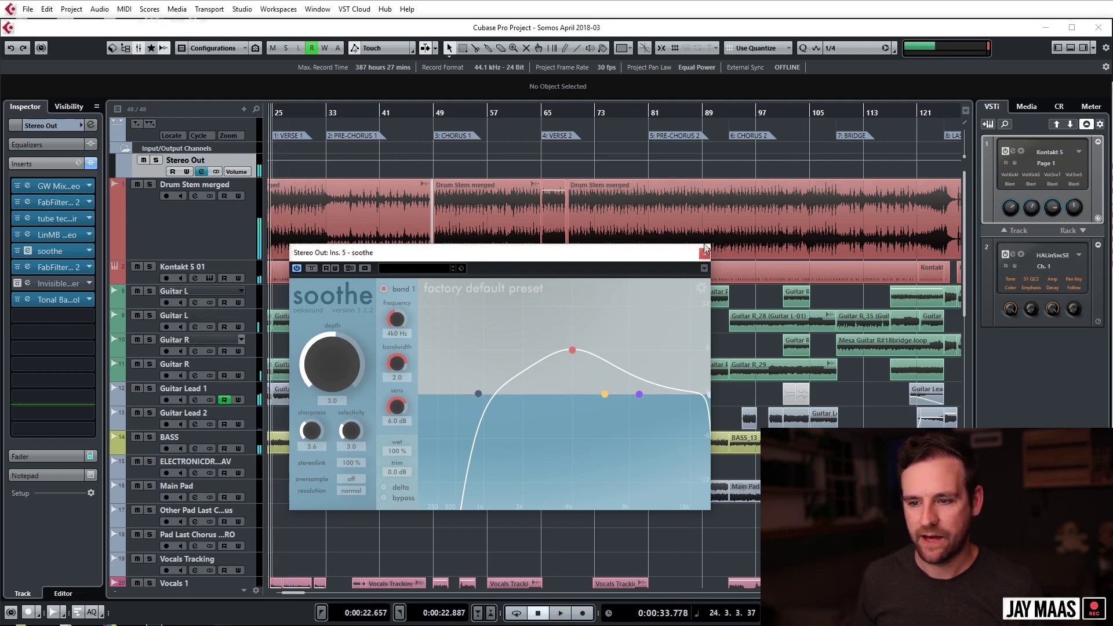
left_click(704, 250)
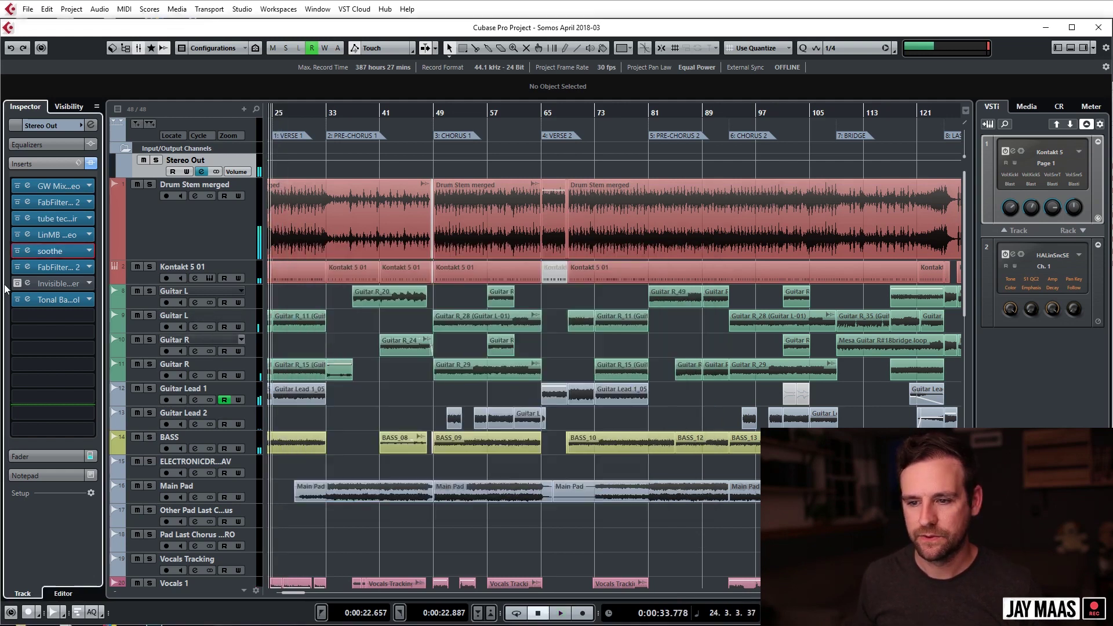
Step: Open the FabFilter Pro-Q 2 in Stereo Out insert 6, audition its 20401 Hz band in solo during playback, and close the plug-in
left_click(27, 268)
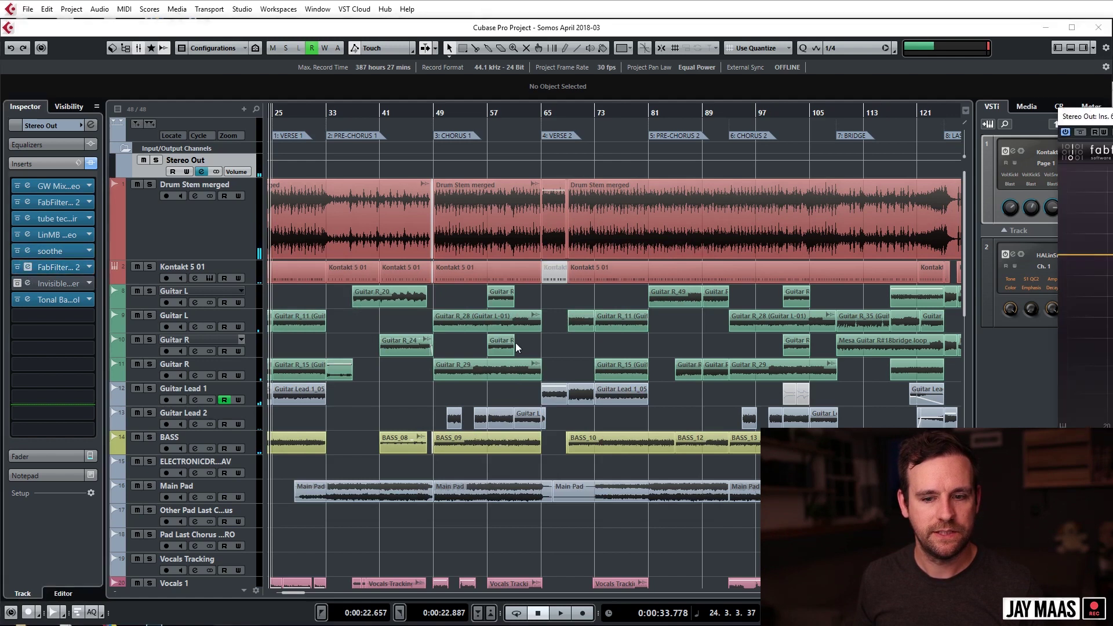
left_click_drag(591, 168, 483, 129)
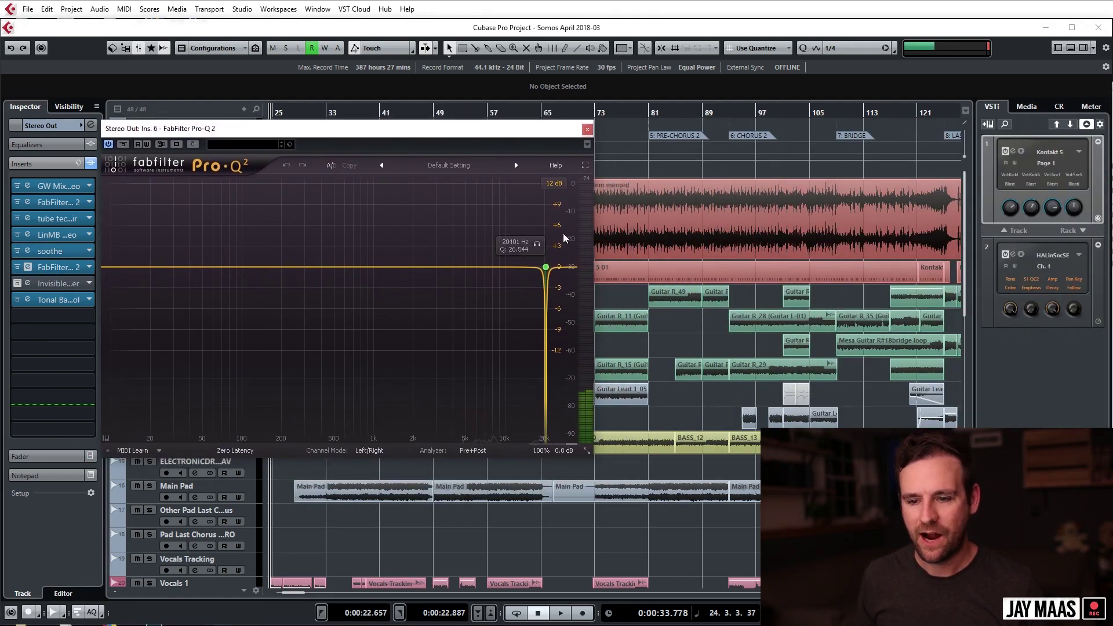
left_click(537, 244)
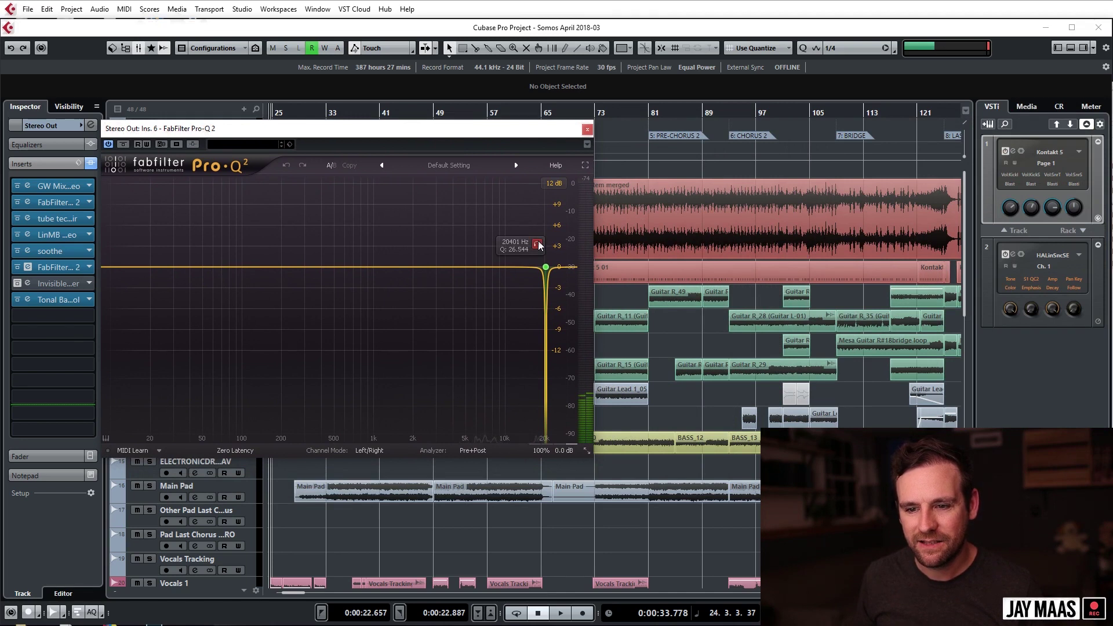
key("space")
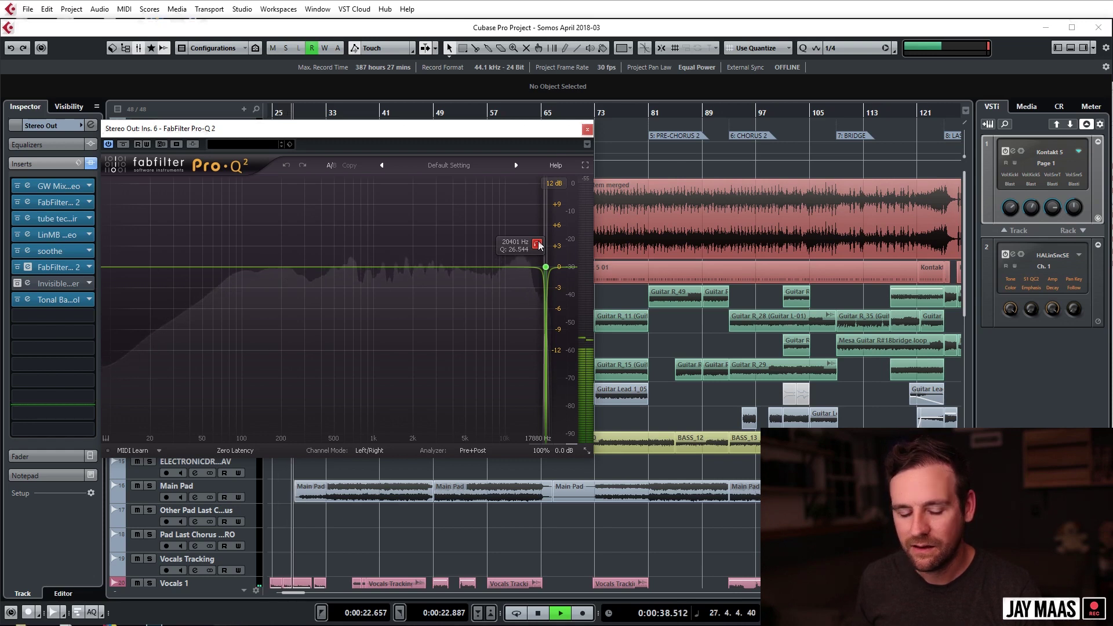
key("space")
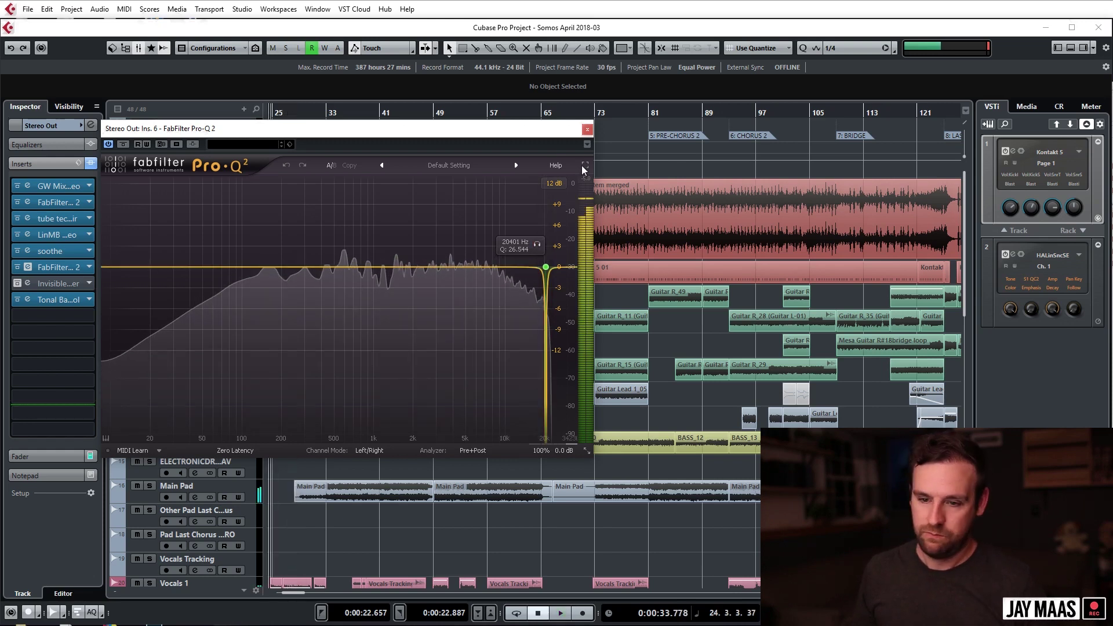
left_click(587, 128)
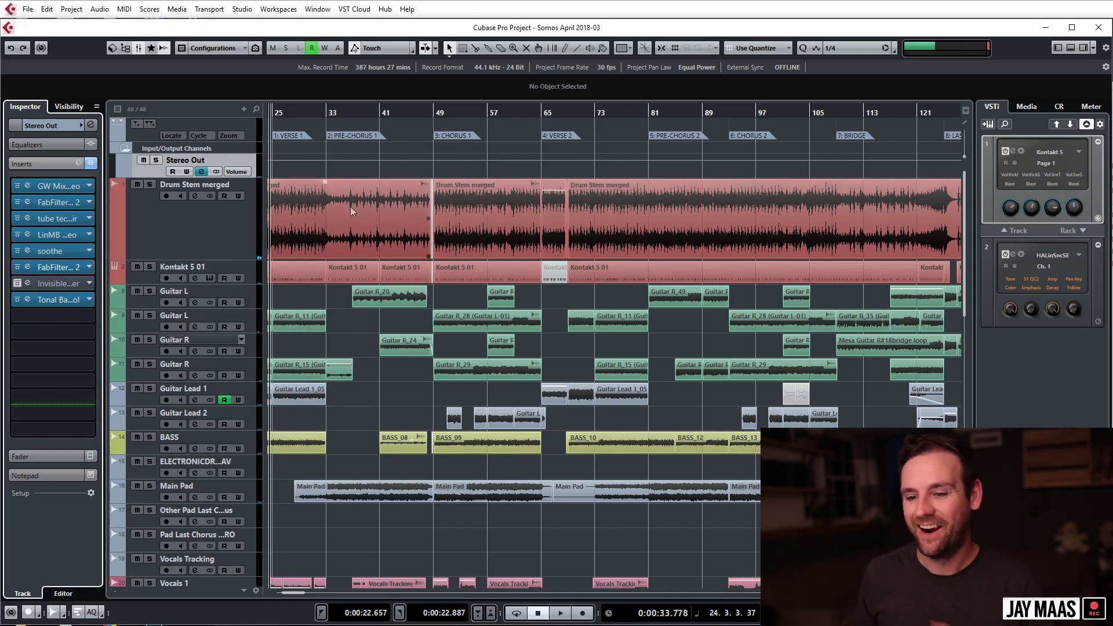
Step: Locate the outro section in the arrangement and place the playhead just before bar 141
scroll(476, 256, "down", 6, "ctrl")
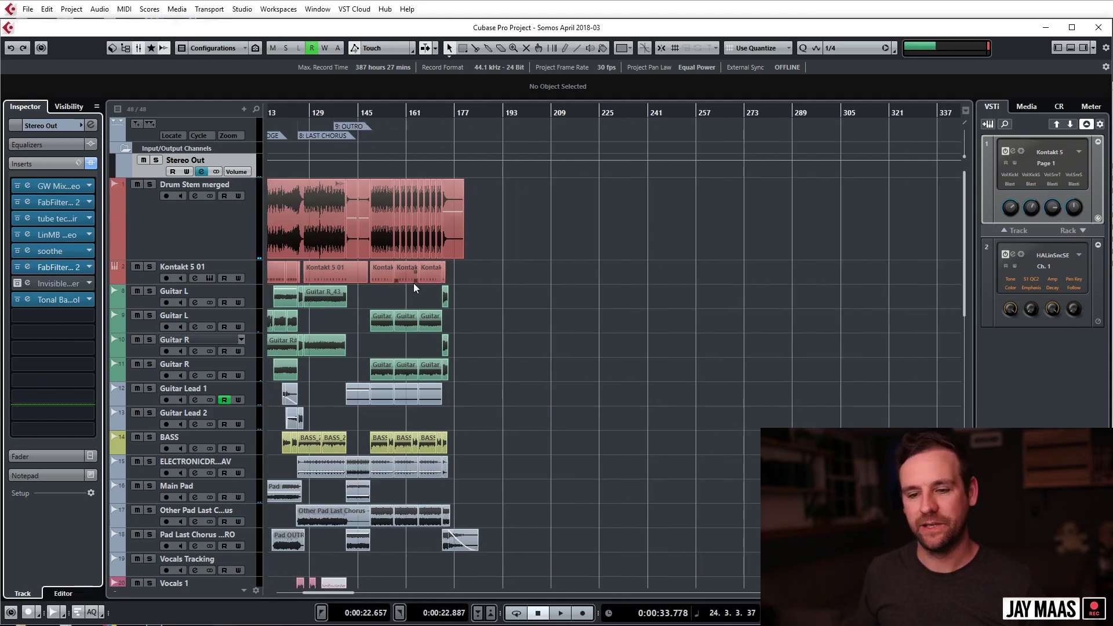
scroll(414, 288, "down", 5)
scroll(394, 268, "up", 8, "ctrl")
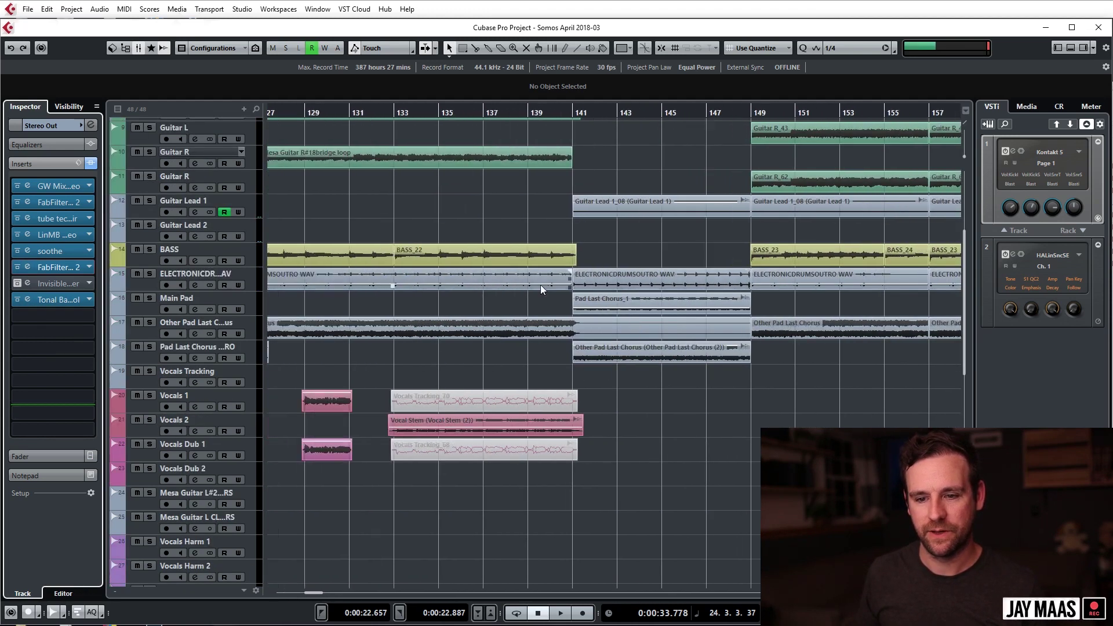
scroll(540, 284, "up", 5)
scroll(539, 293, "left", 4, "shift")
scroll(581, 242, "right", 1, "shift")
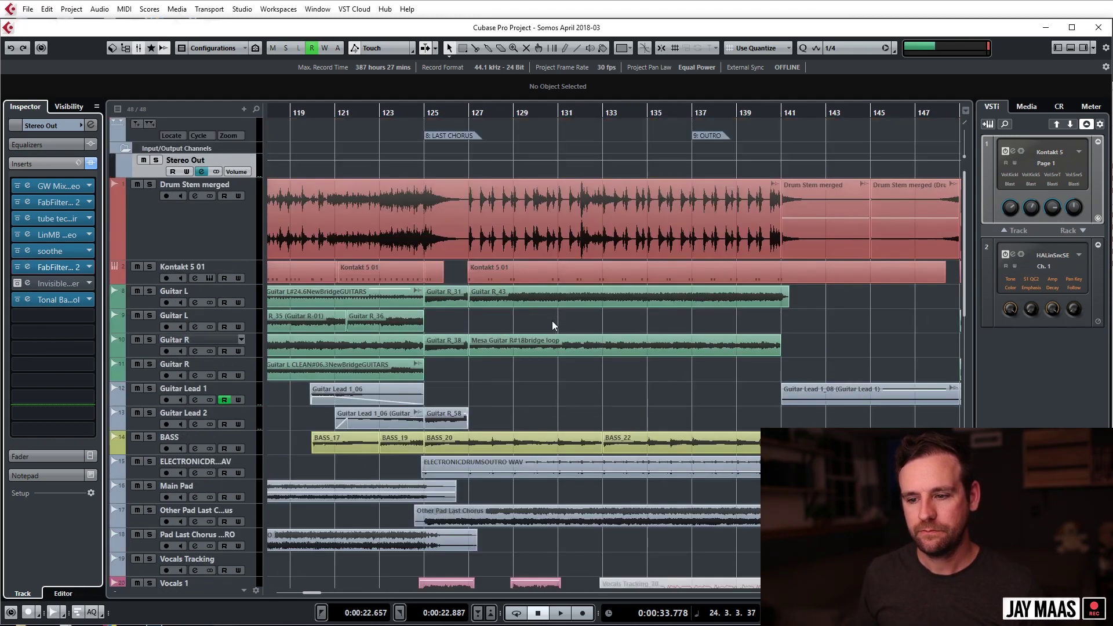
scroll(556, 322, "right", 4, "shift")
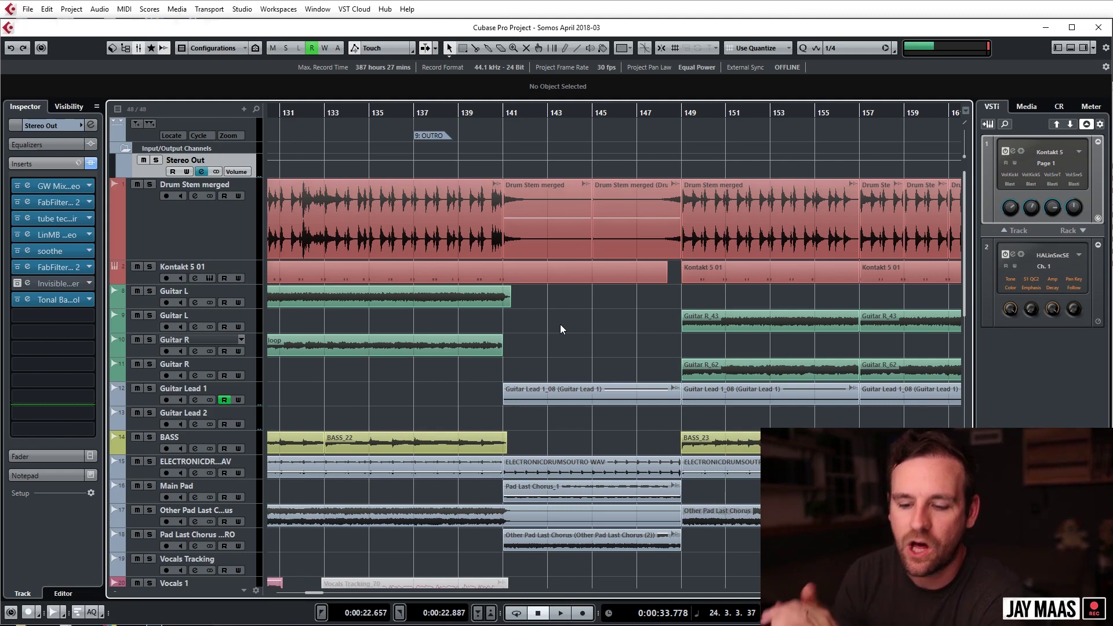
left_click(501, 112)
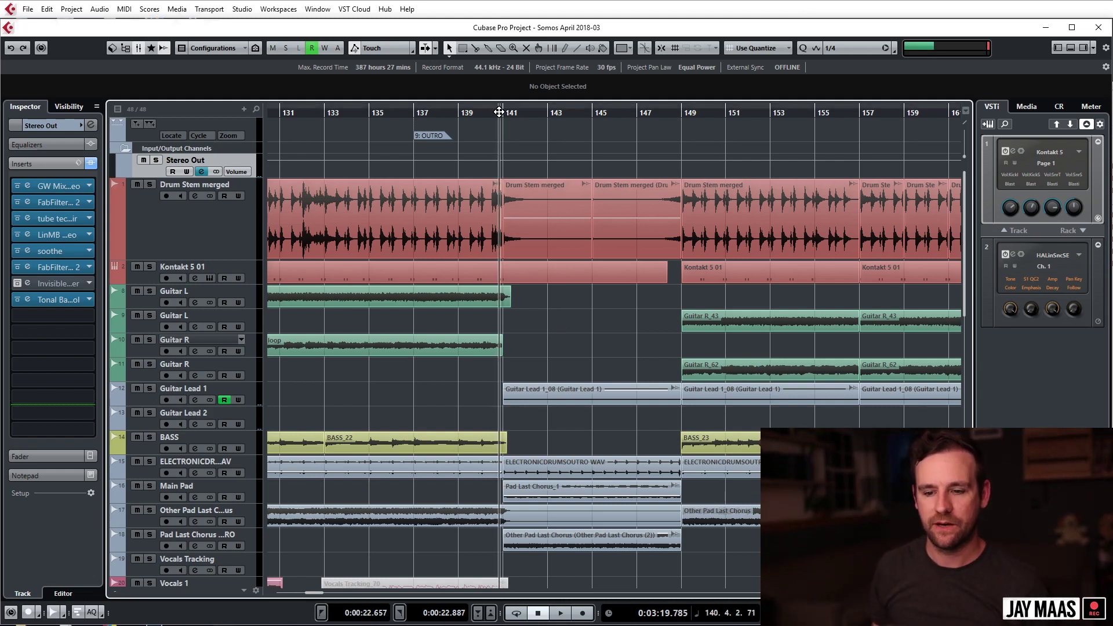
Step: Solo the ELECTRONICDR...AV track, play it from just before bar 141, stop, and turn its solo off
left_click(179, 472)
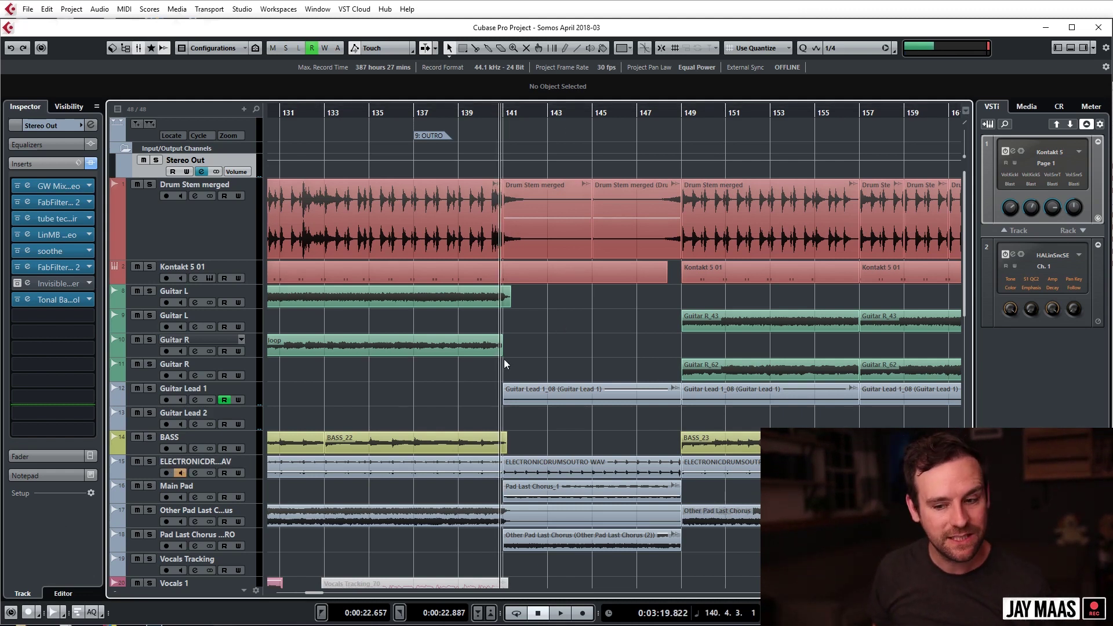
left_click(238, 461)
key("s")
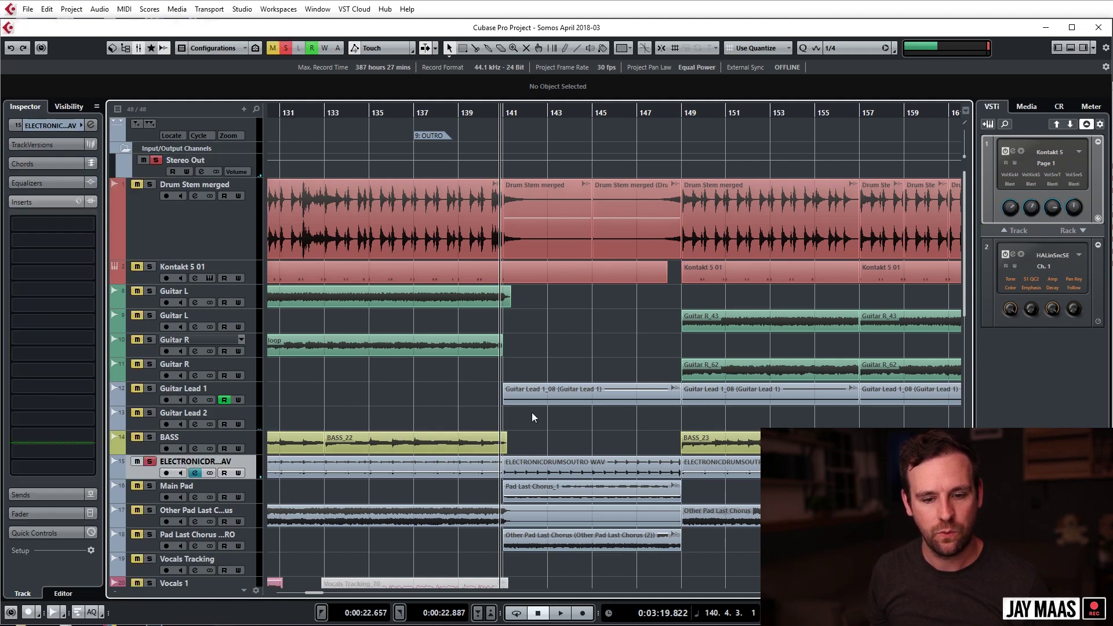
key("space")
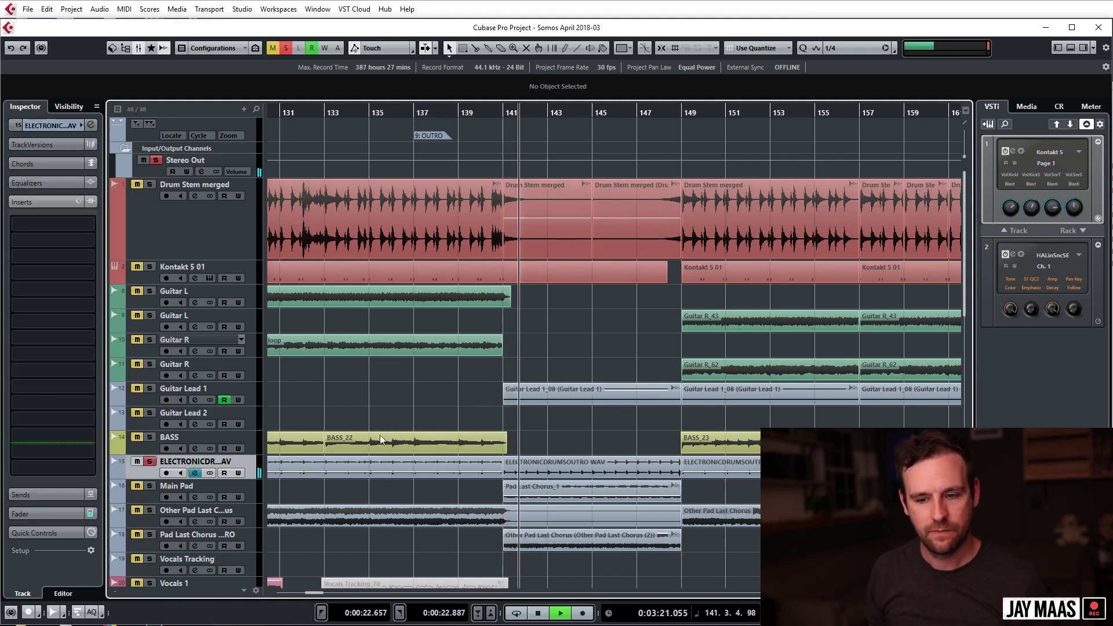
key("space")
key("s")
Step: Solo the Main Pad track, play its outro part briefly, stop, and turn its solo off
left_click(186, 487)
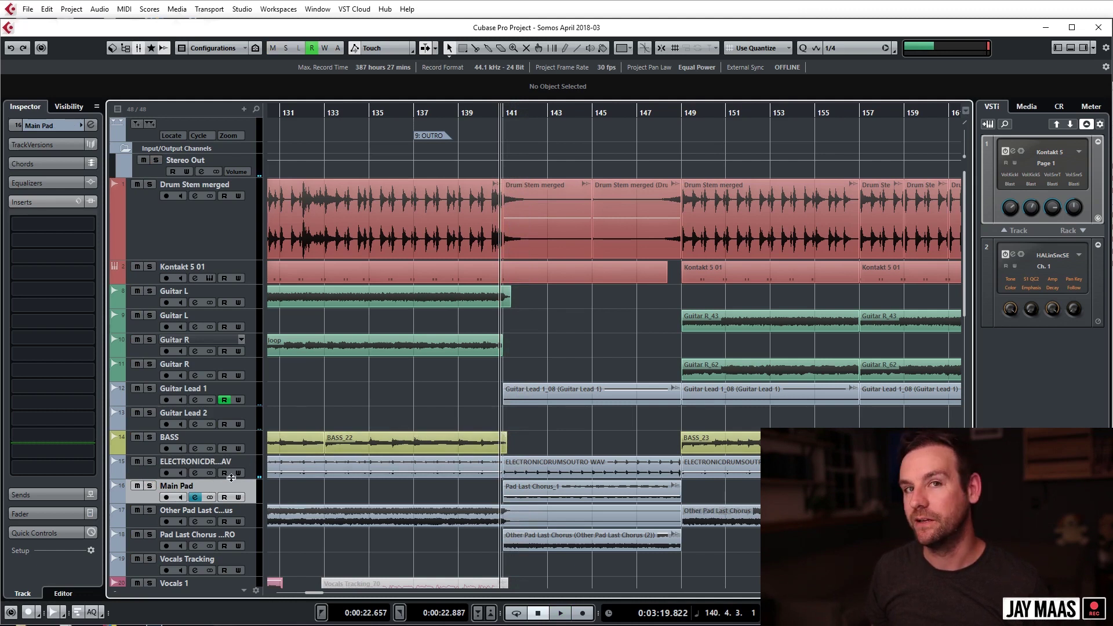
key("s")
key("space")
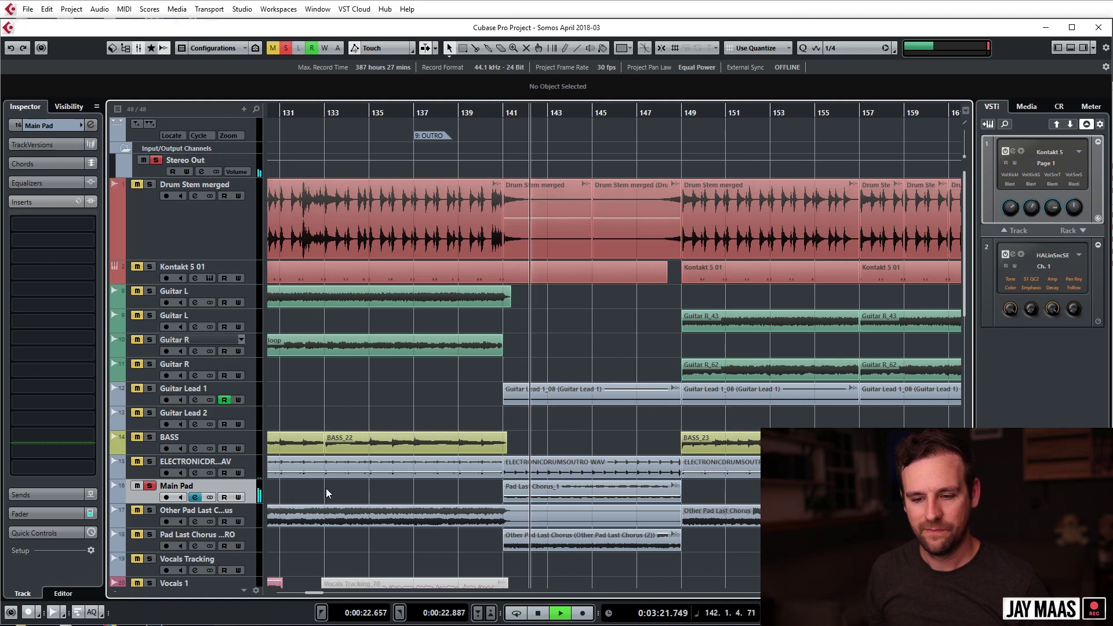
key("space")
key("s")
Step: Select the bar 141 electronic drum and Main Pad events, audition both tracks soloed together, and turn the solo off
left_click_drag(565, 496, 581, 484)
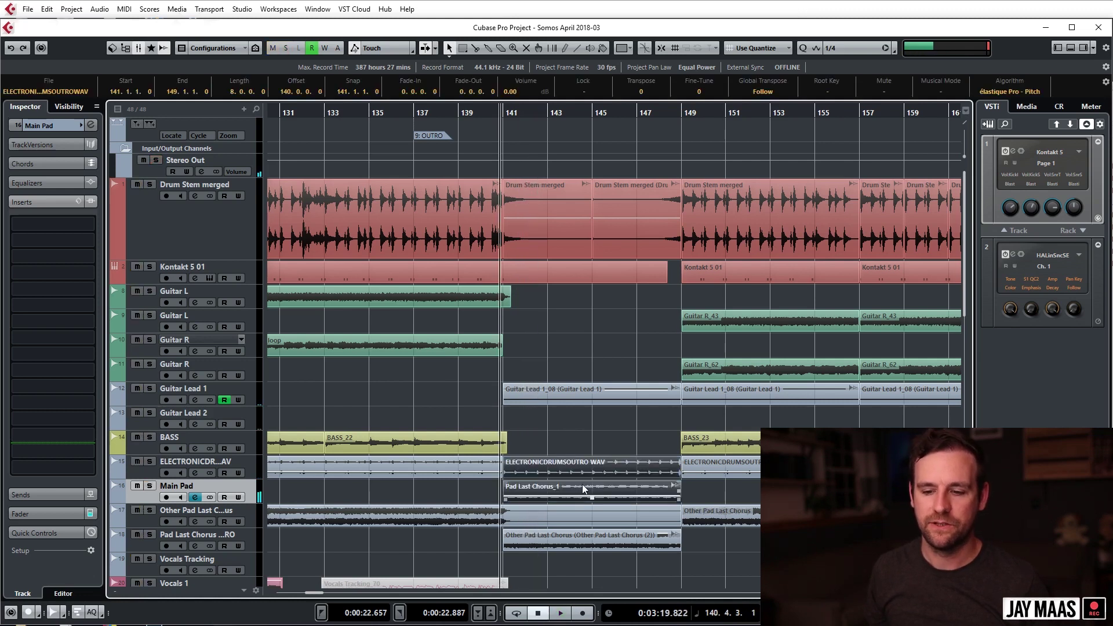
left_click(172, 461, "shift")
key("s")
key("space")
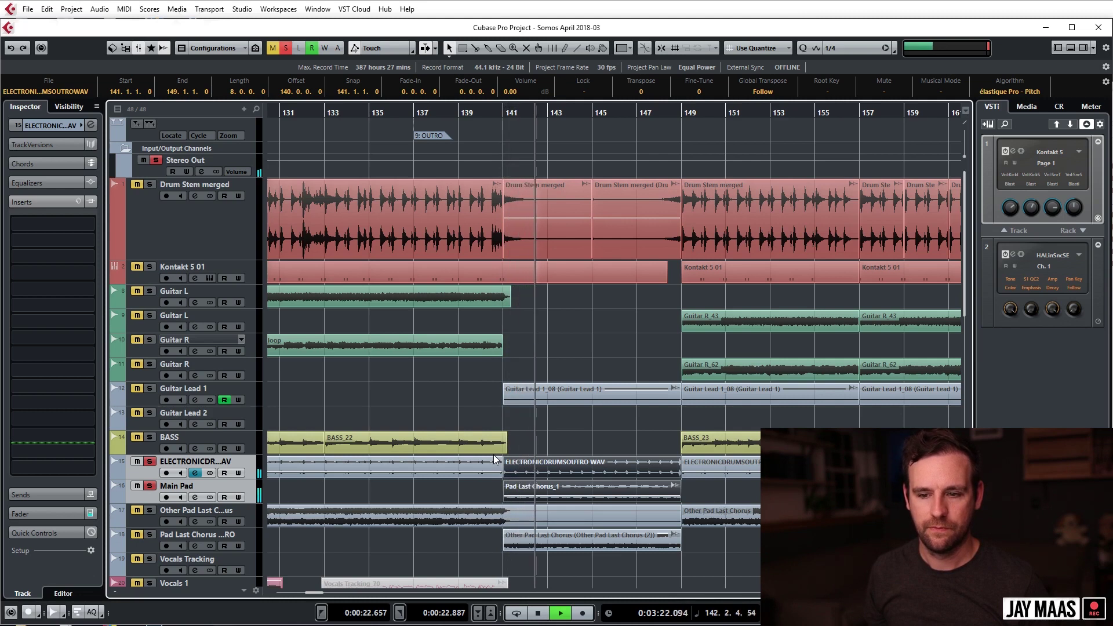
key("space")
key("s")
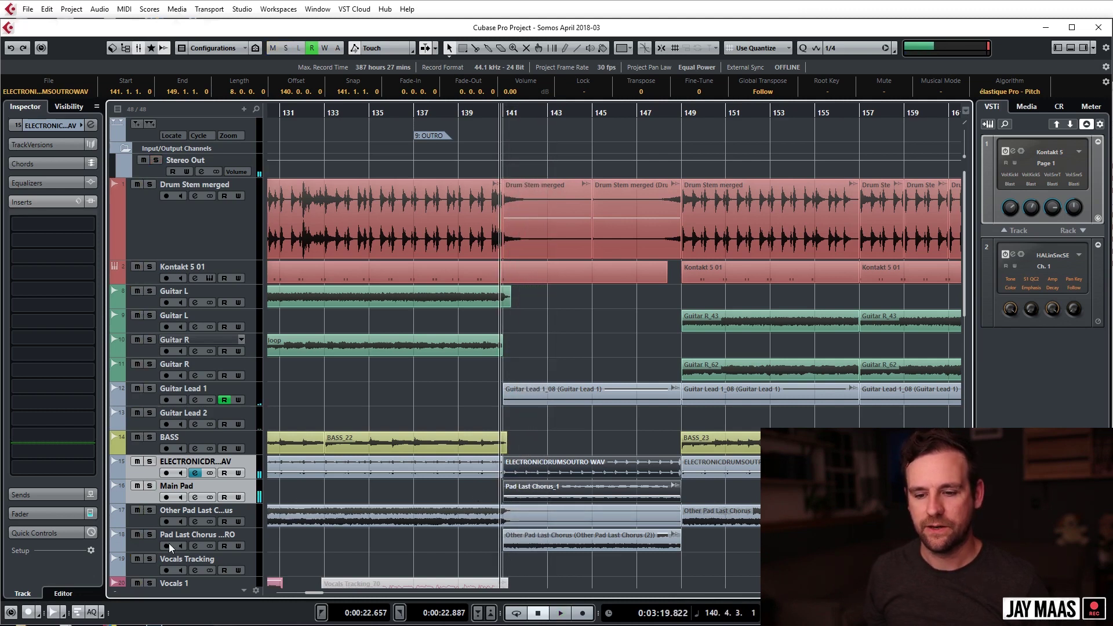
Step: Solo the Pad Last Chorus ...RO track, play it from just before bar 141, stop, and turn its solo off
left_click(186, 538)
key("s")
key("space")
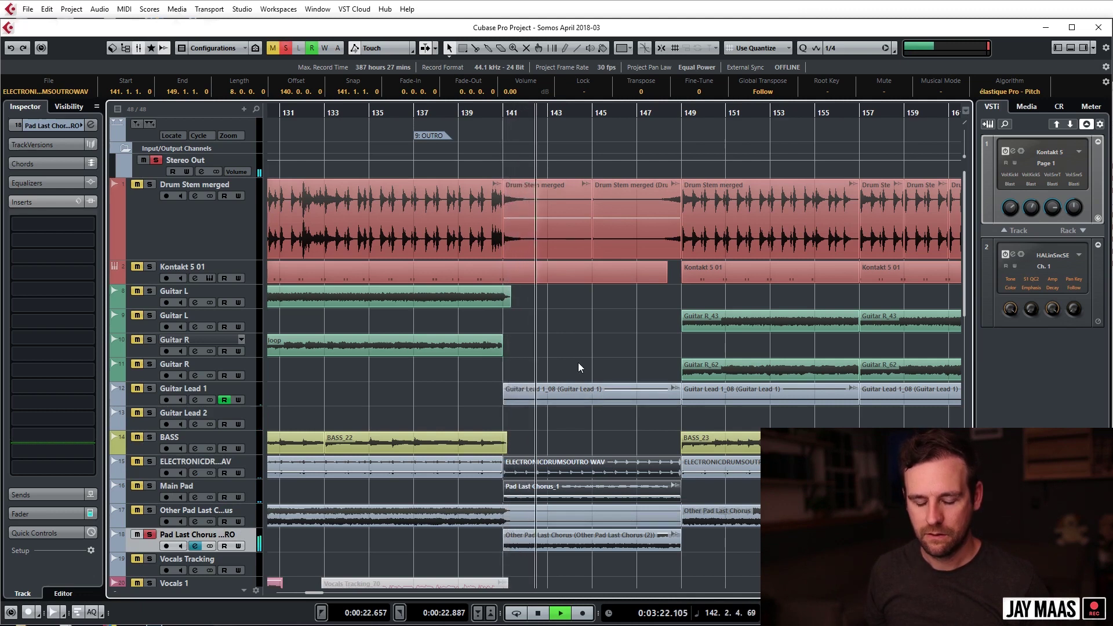
key("space")
key("s")
Step: Look over the lower tracks, clear the event selection, and play the full outro mix from just before bar 141
scroll(578, 362, "down", 15)
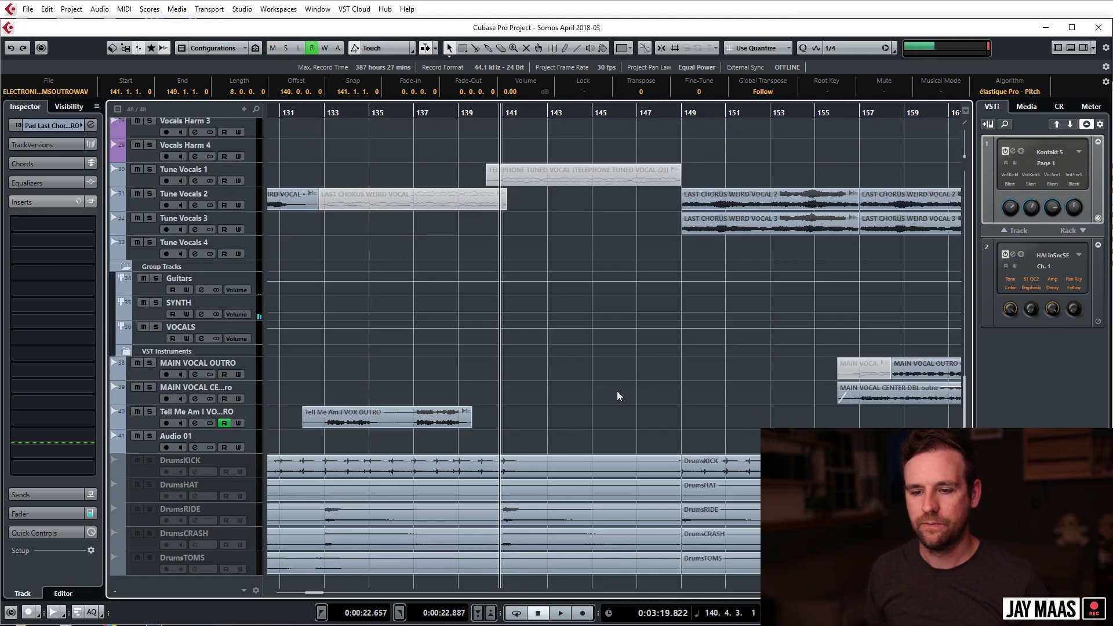
scroll(621, 407, "up", 15)
left_click(596, 330)
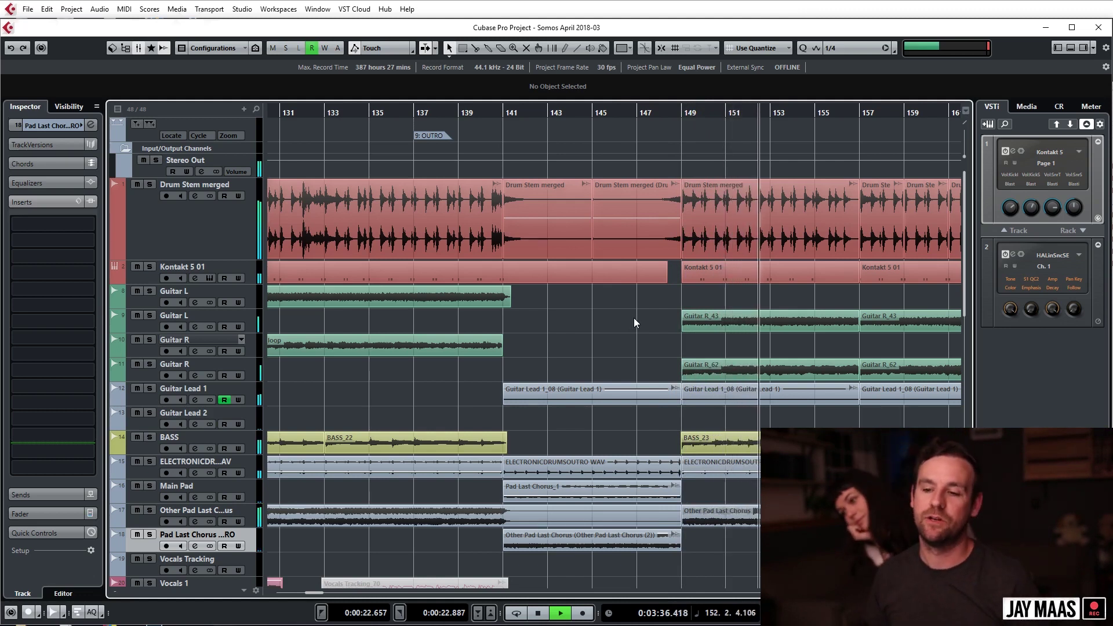
key("space")
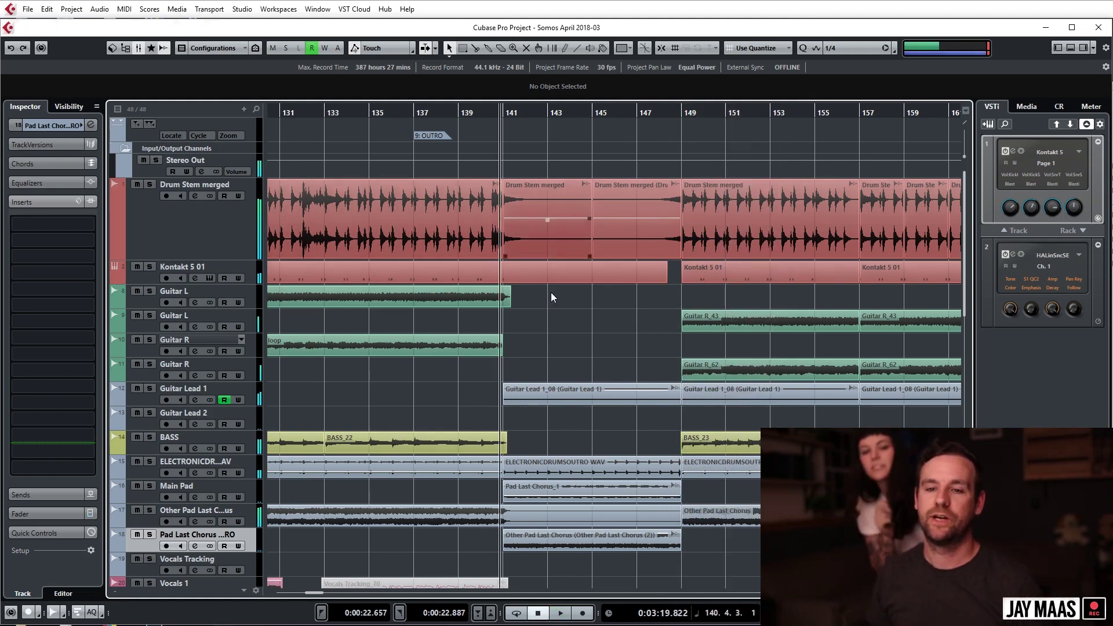
Step: Start playback a few bars before bar 141 and listen through to the song's end, viewing the final bars up close
scroll(556, 298, "down", 3)
left_click_drag(410, 111, 451, 135)
scroll(597, 437, "up", 4)
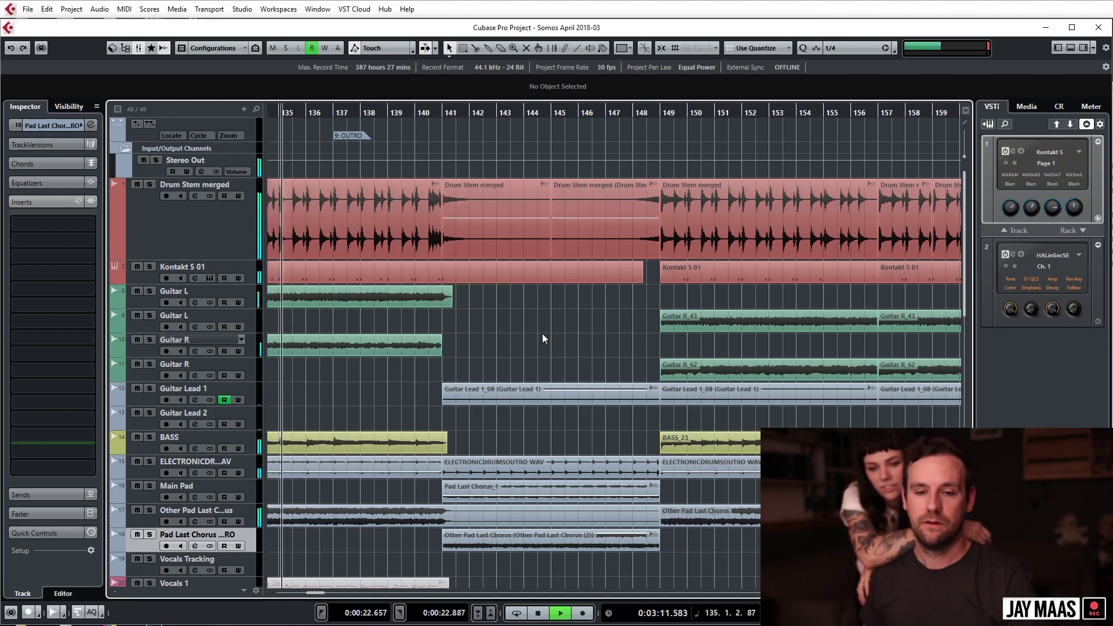
key("h")
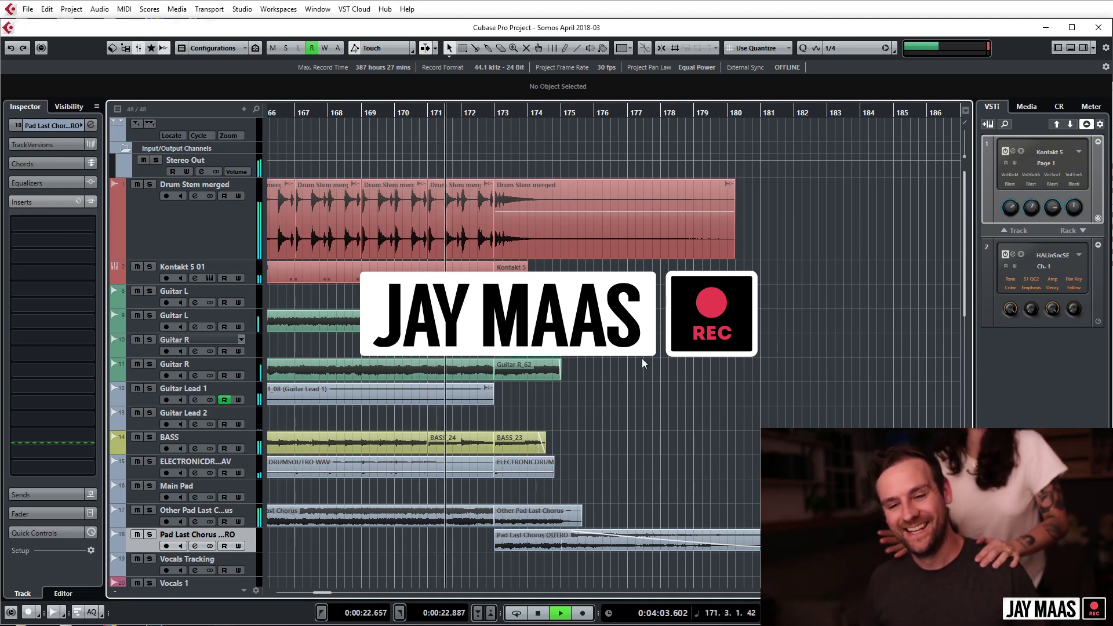
key("h")
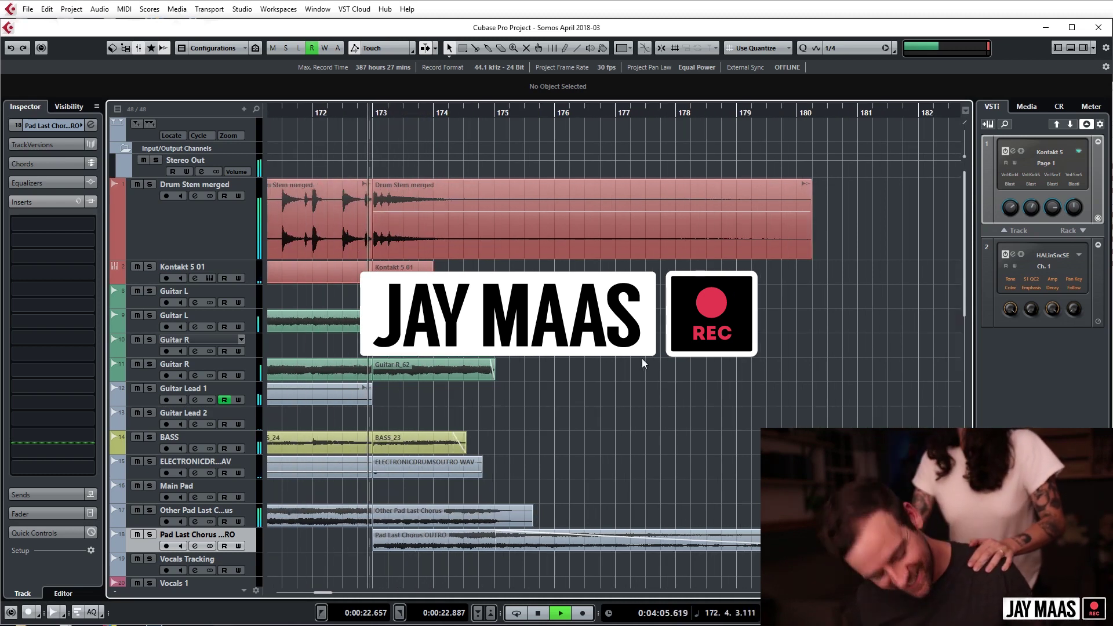